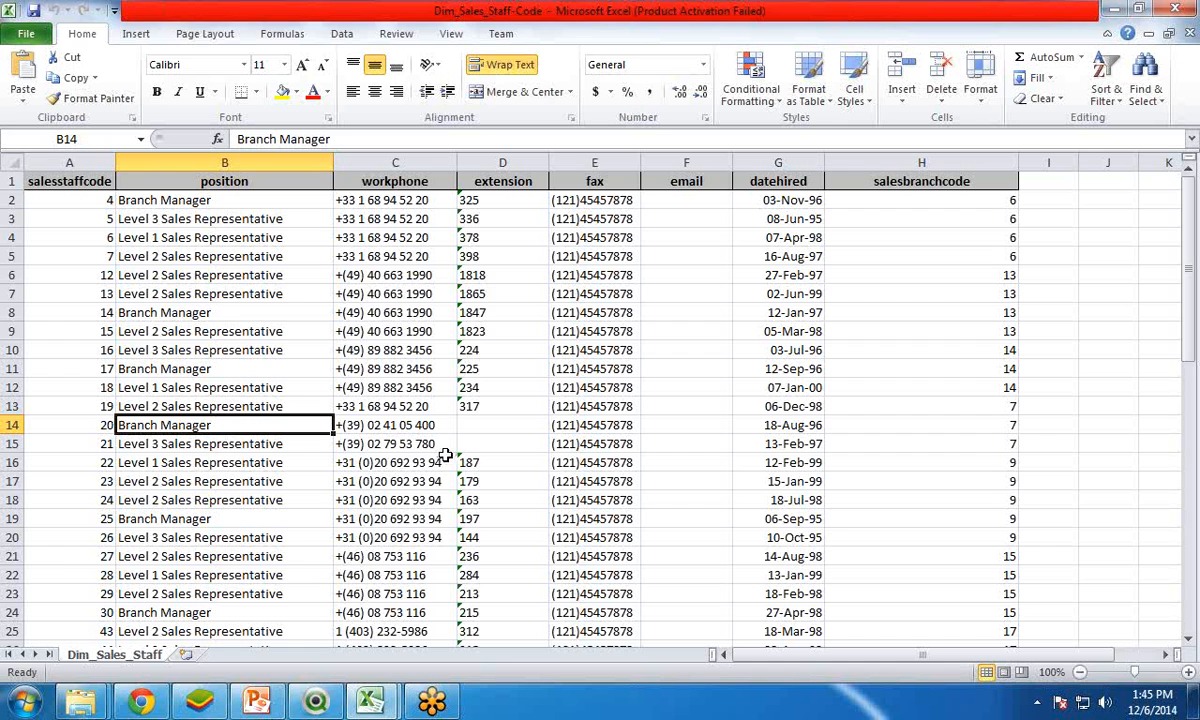
Step: Review the Business Requirement slide and the Dim_Sales_Staff workbook, then go back to QlikView's load script
left_click(256, 701)
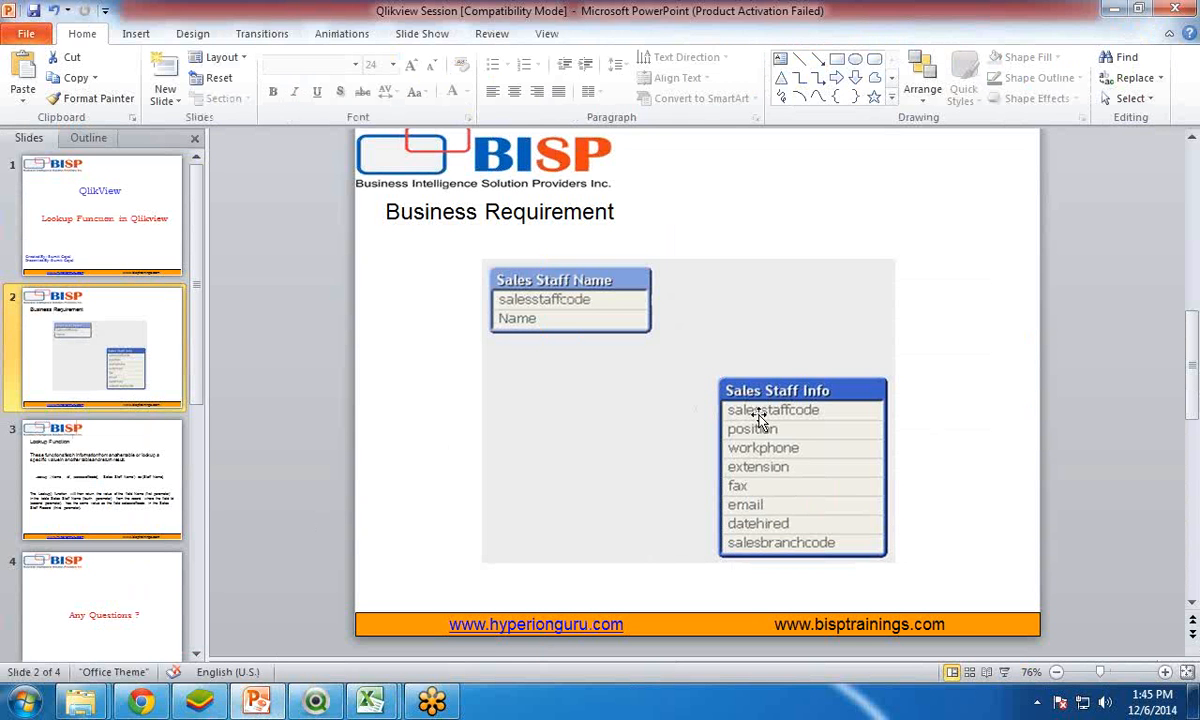
mouse_move(316, 706)
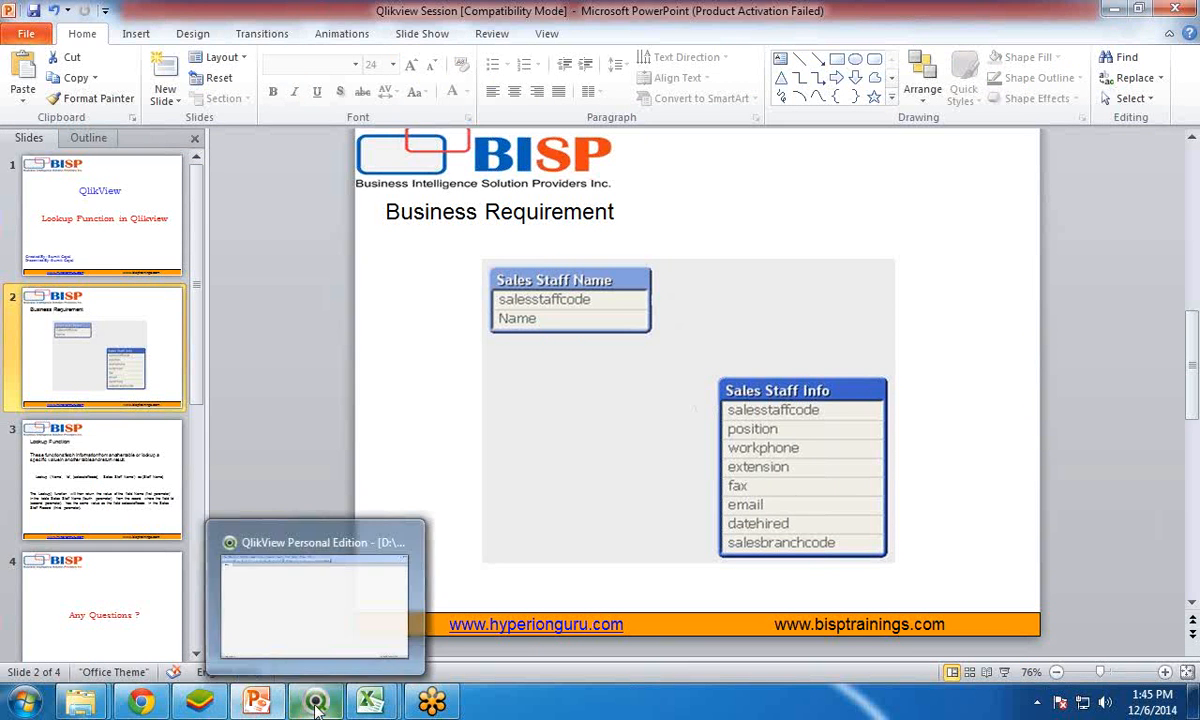
left_click(316, 704)
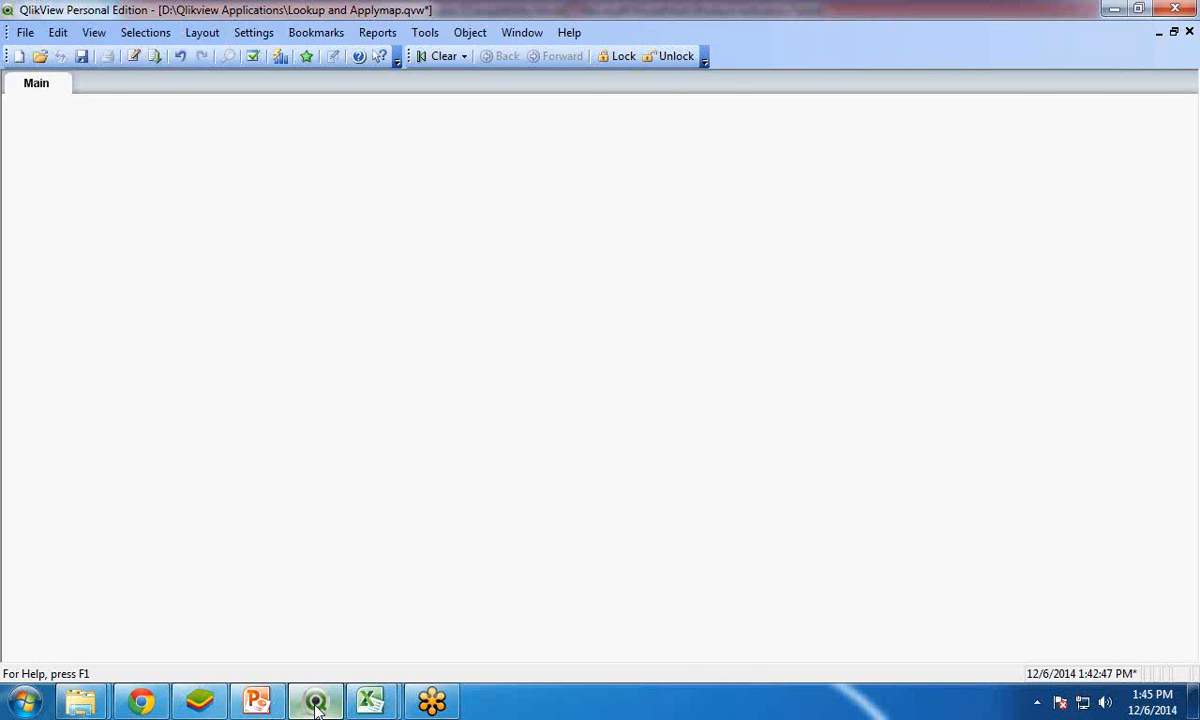
mouse_move(370, 704)
left_click(311, 632)
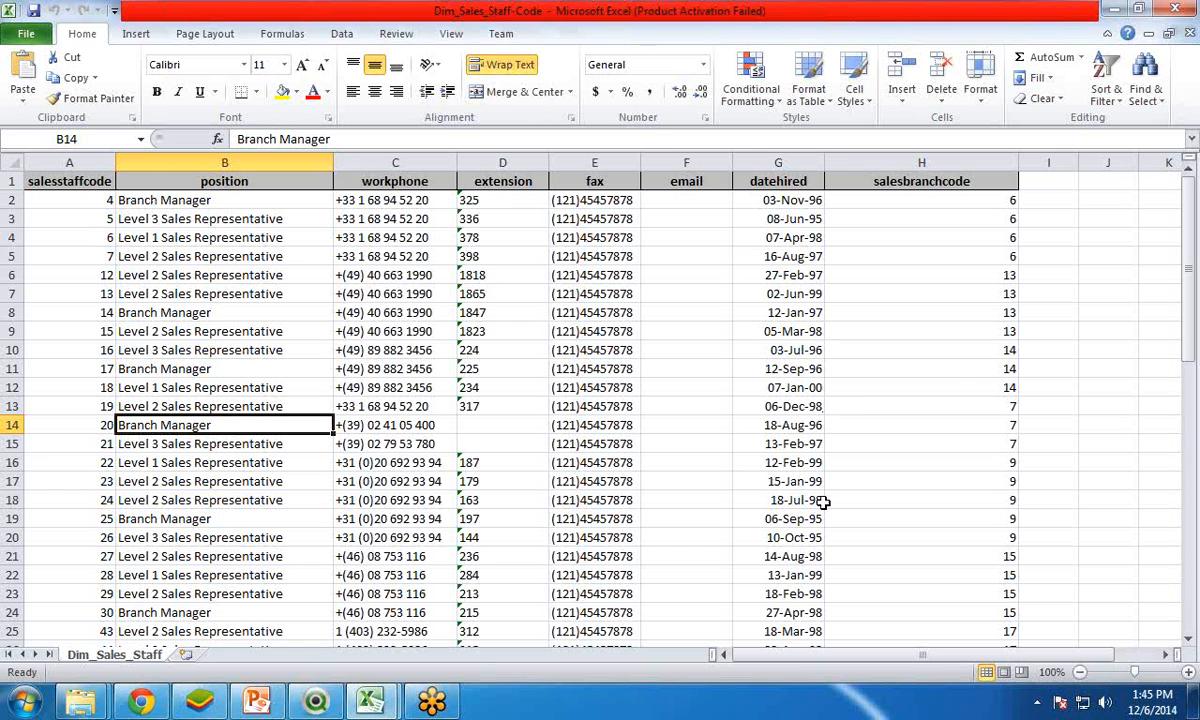
left_click(313, 705)
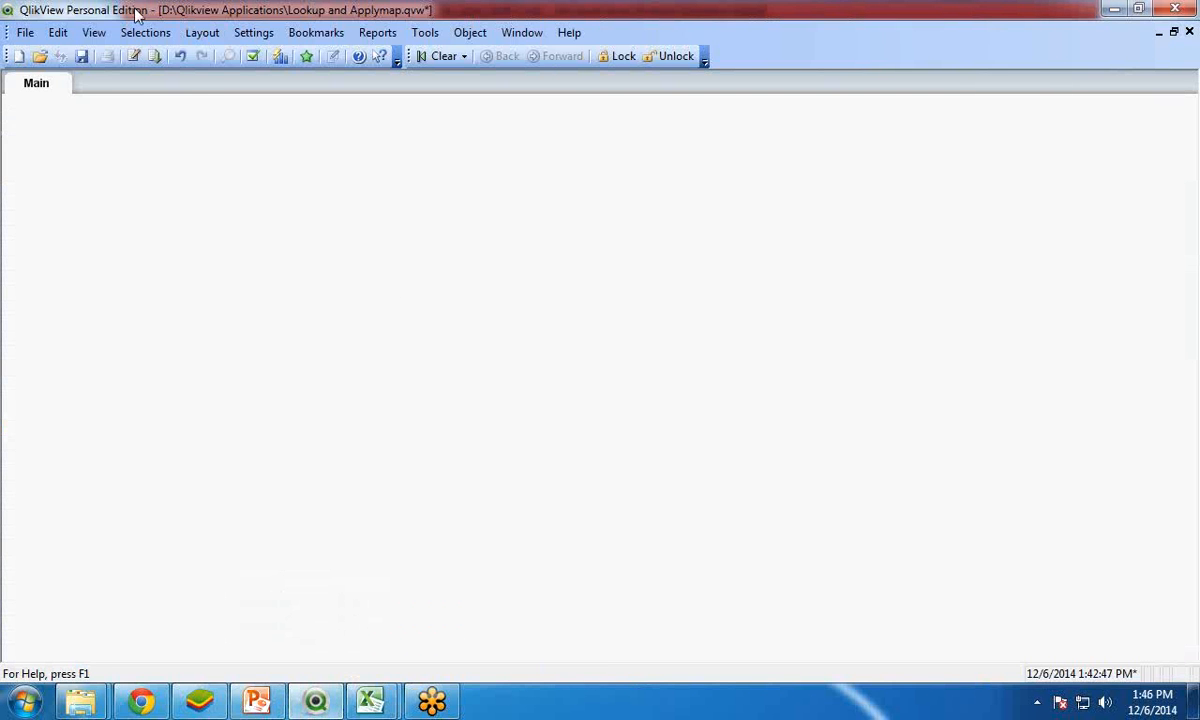
left_click(133, 56)
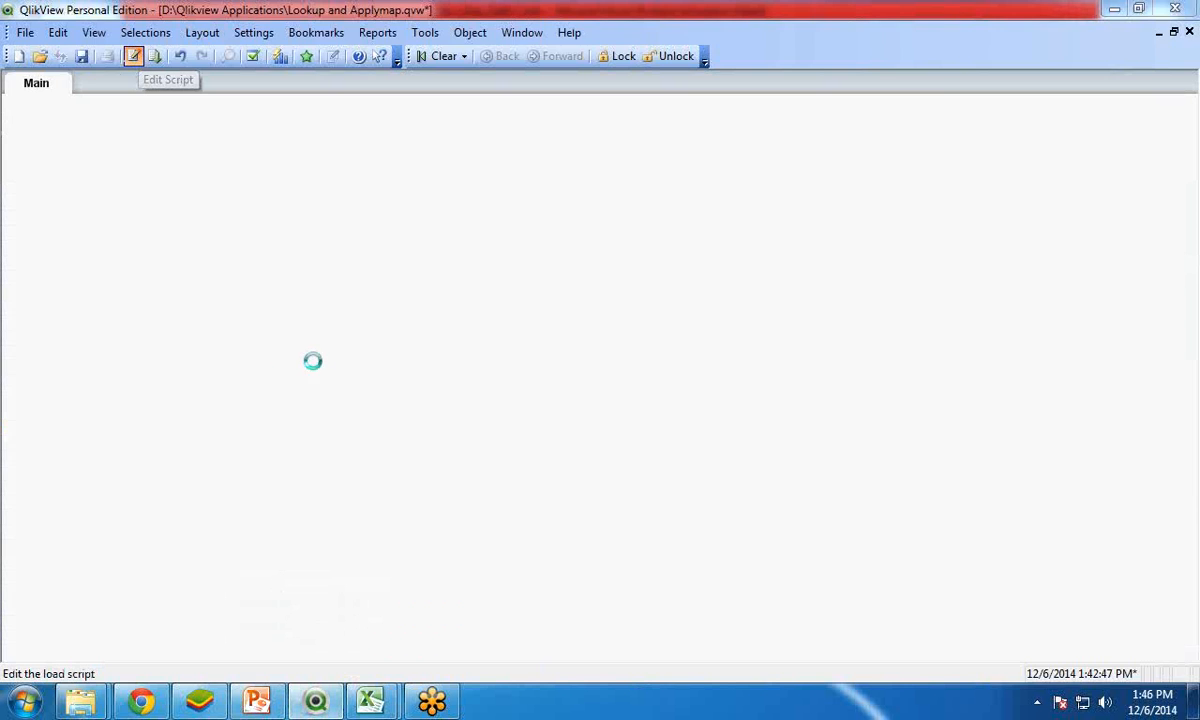
Step: Insert a LOAD statement for the Dim_Sales_Staff-Code.xlsx workbook into the script
key("Return")
key("Return")
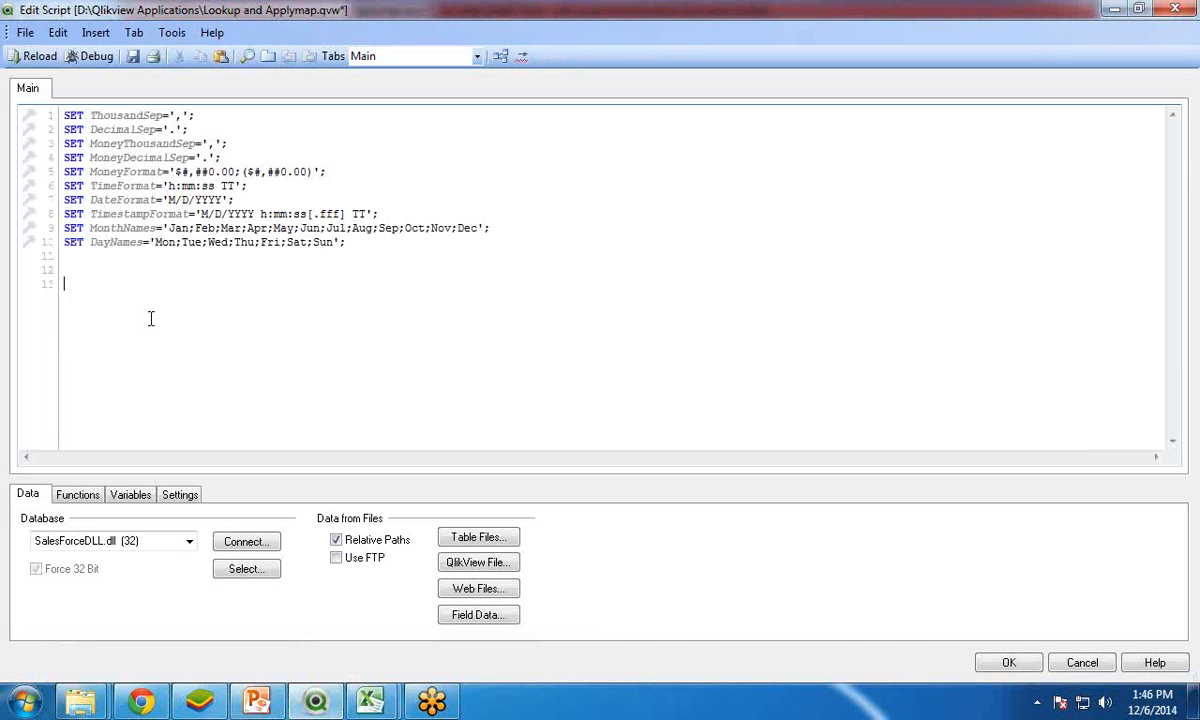
left_click(452, 538)
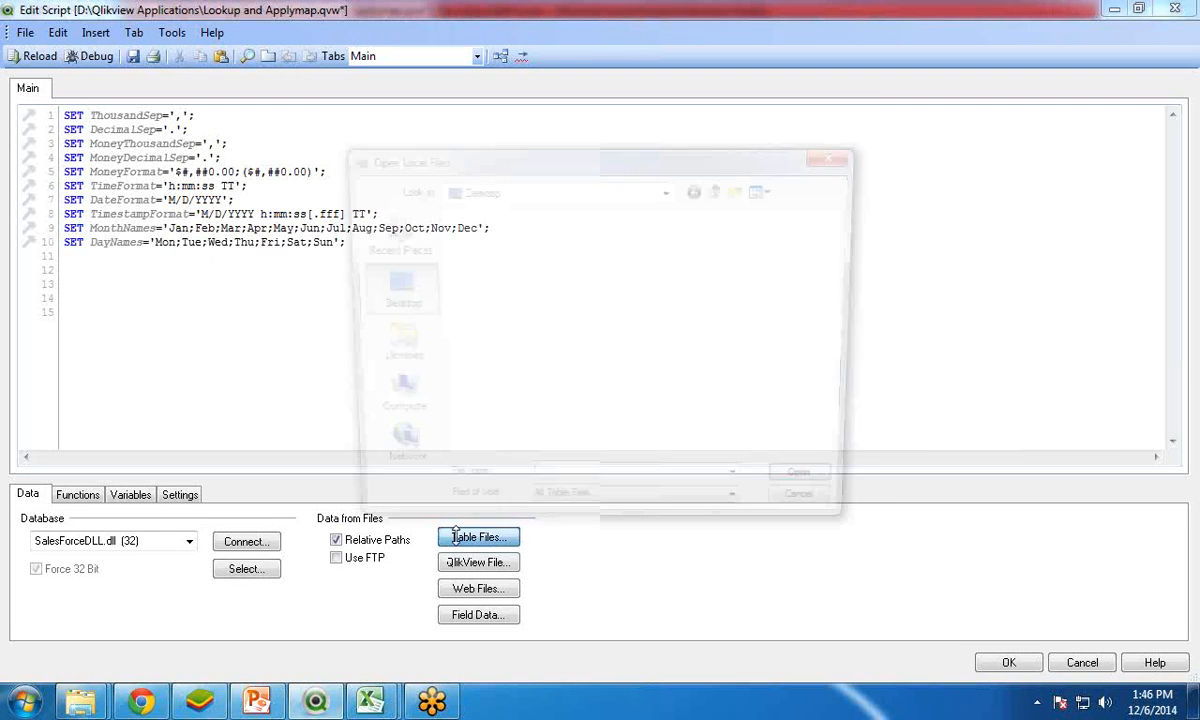
left_click_drag(846, 242, 847, 413)
left_click(540, 287)
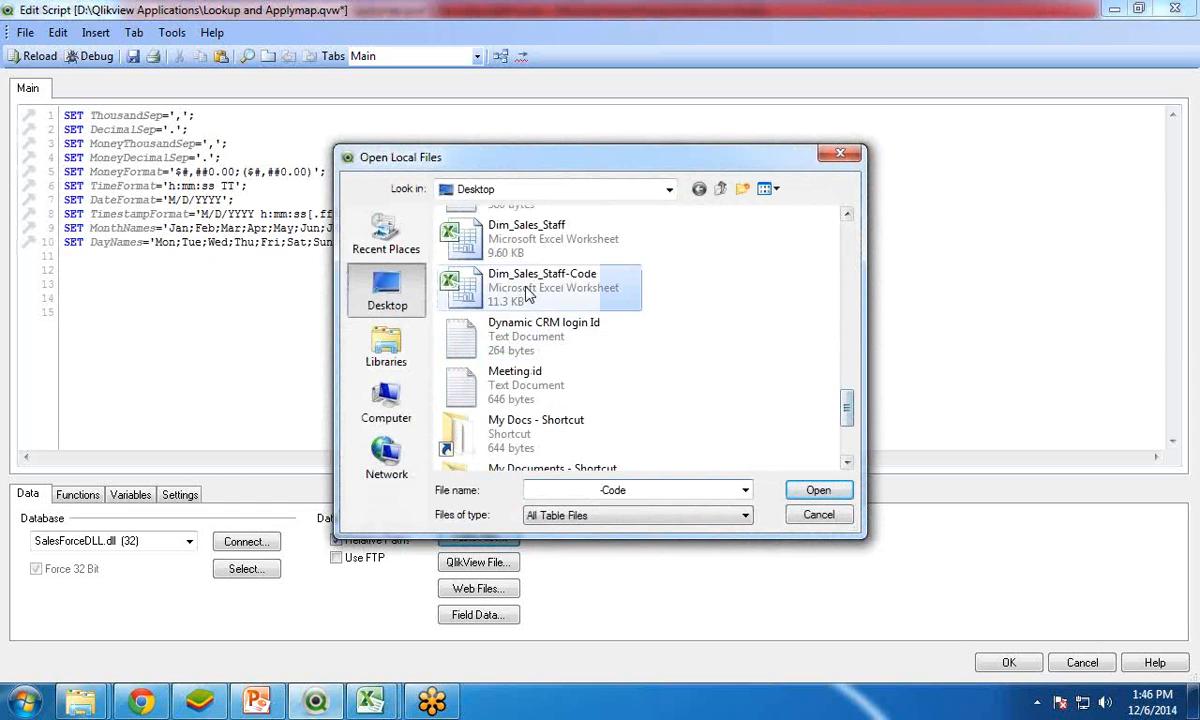
left_click(824, 494)
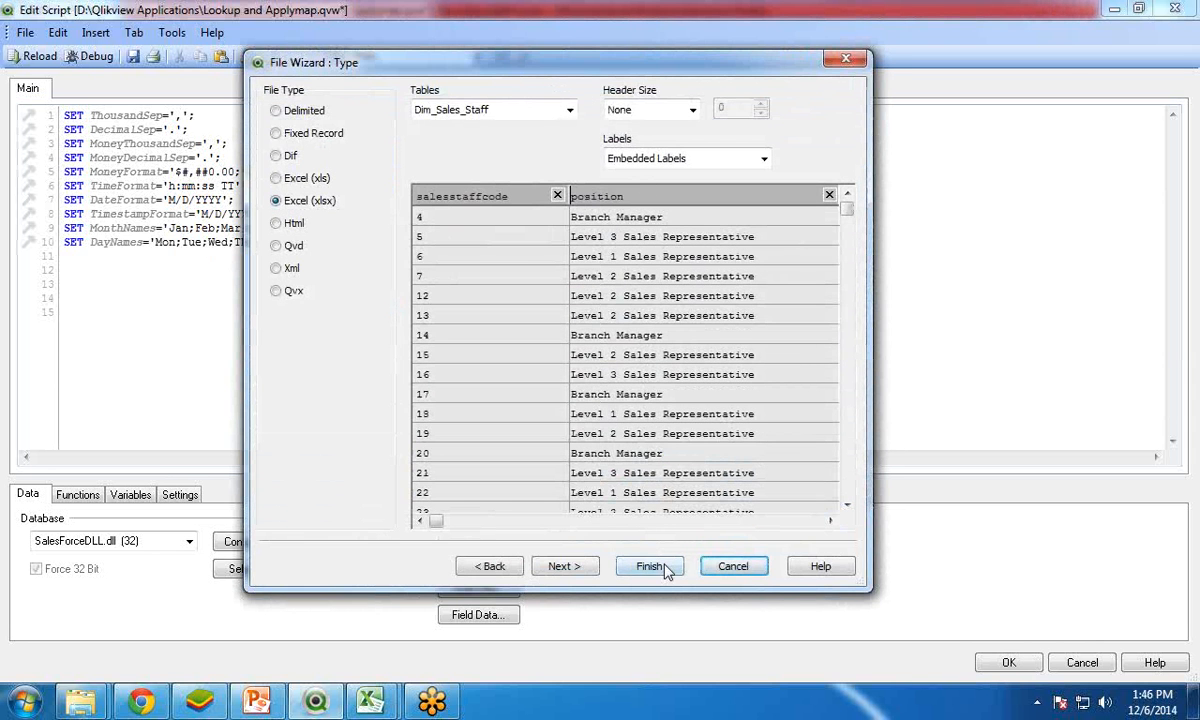
left_click(665, 569)
Step: Replace the Directory; line with [Sales Staff Code]:, save, and reload the data
left_click_drag(130, 256, 62, 256)
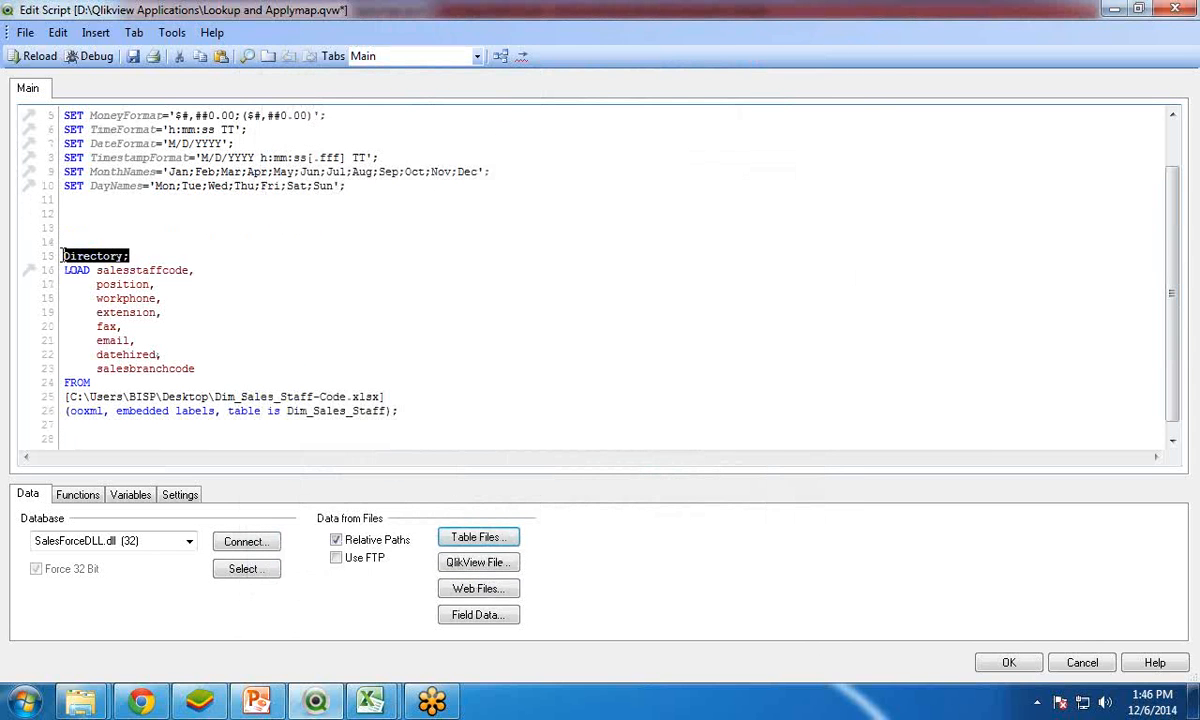
type("[Sa")
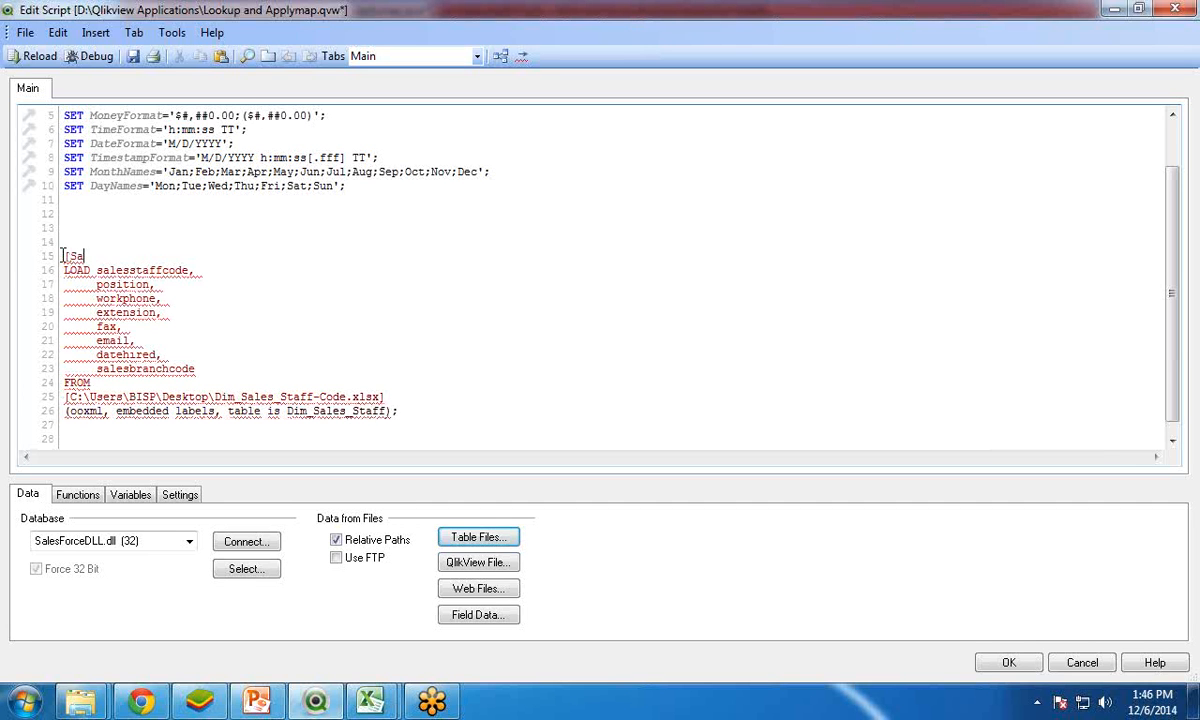
type("les Staff Co")
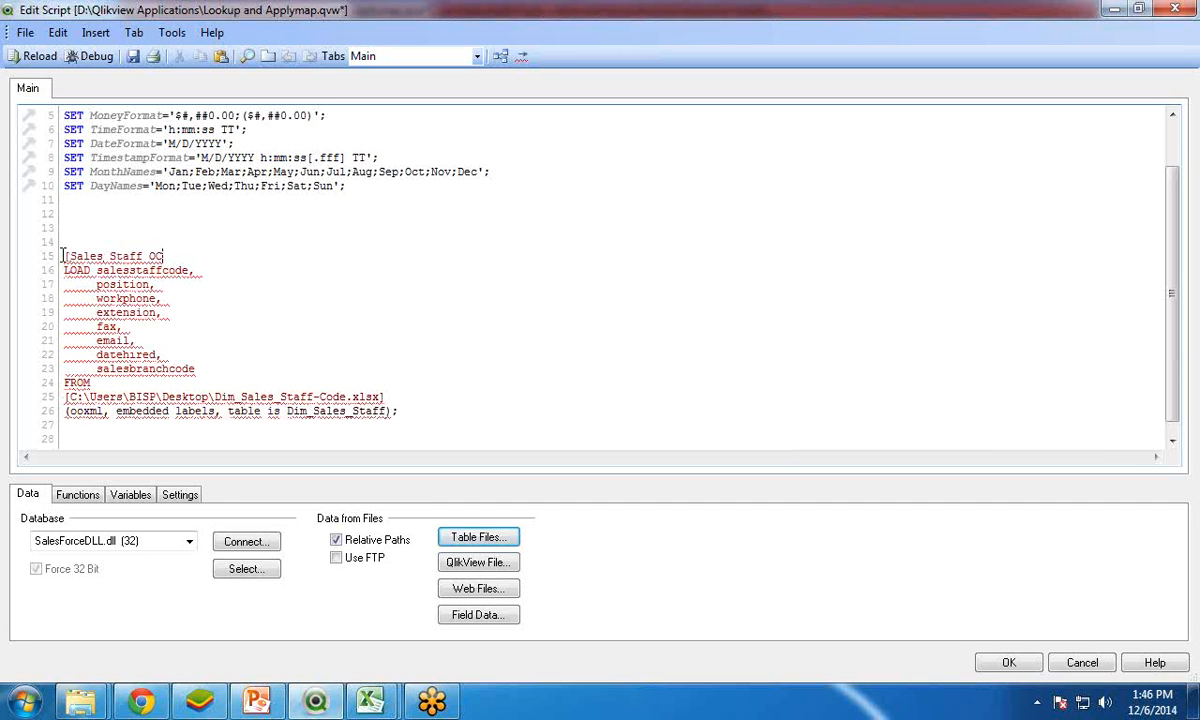
type("de]:")
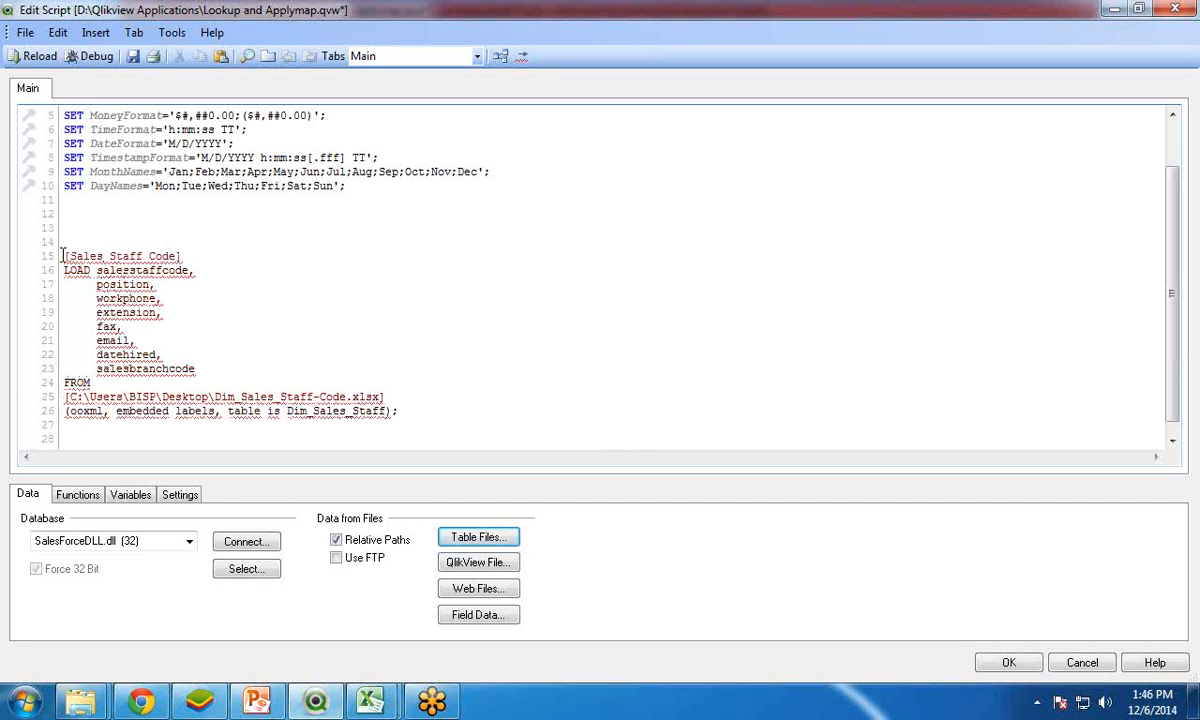
left_click(134, 57)
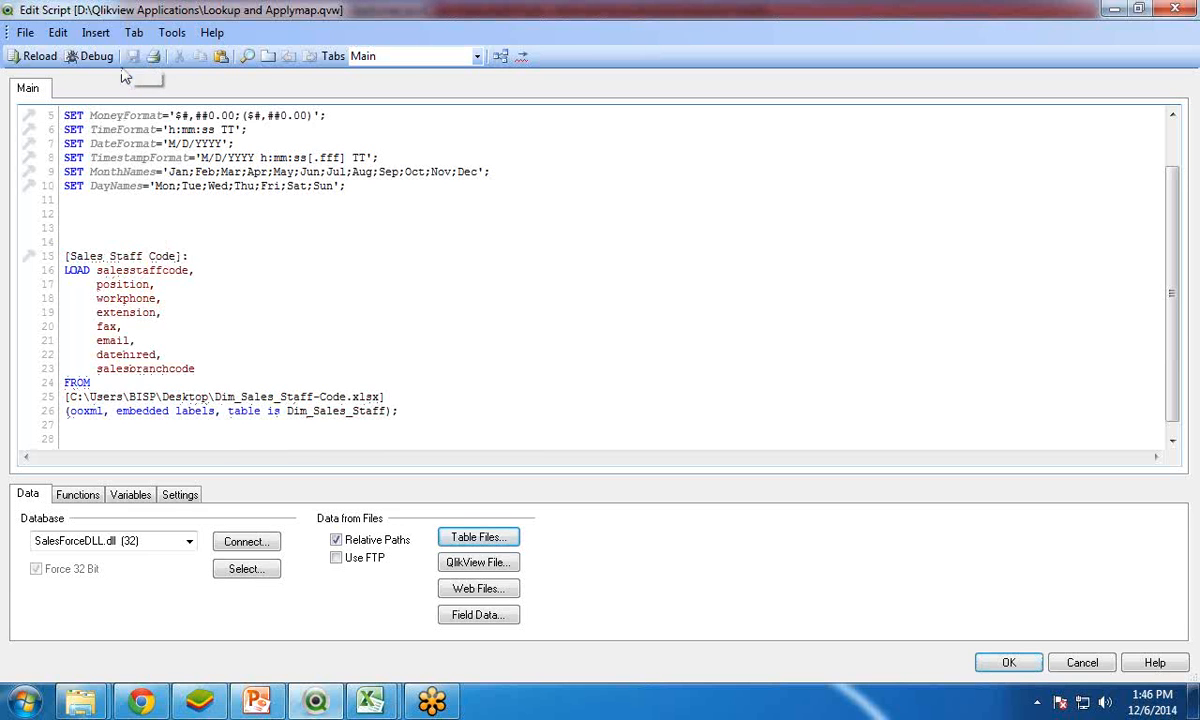
left_click(30, 60)
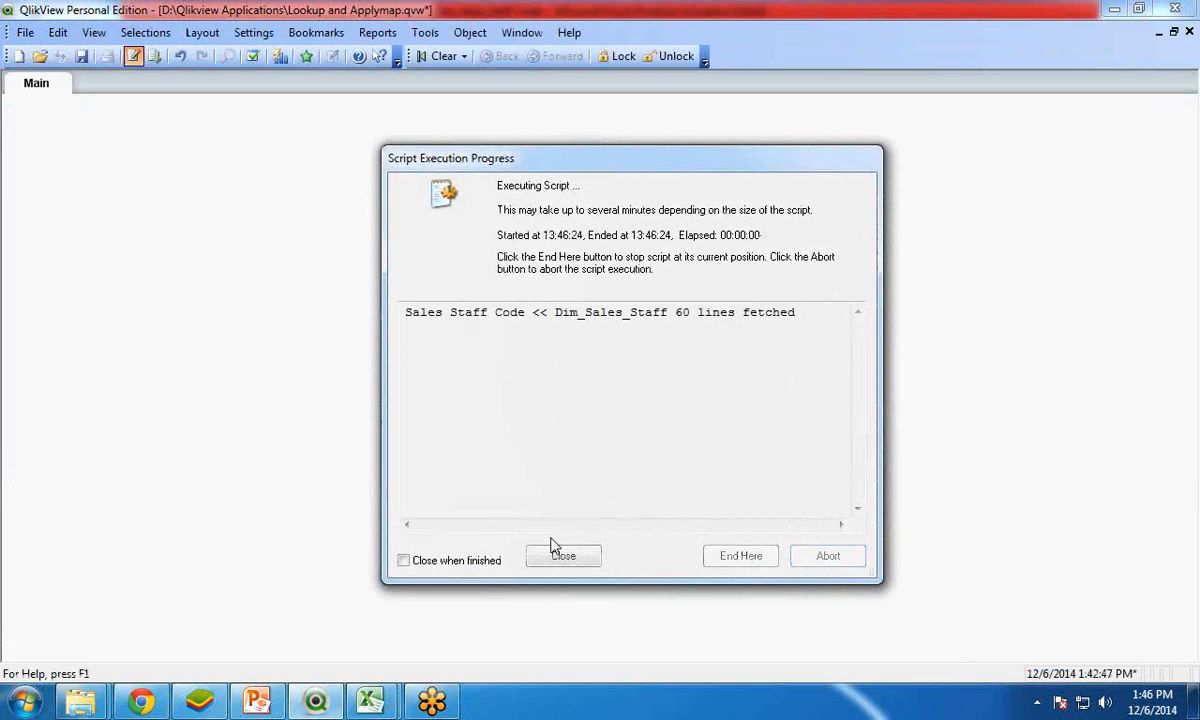
Step: Create a table box with salesstaffcode, position, salesbranchcode and datehired columns
left_click(563, 556)
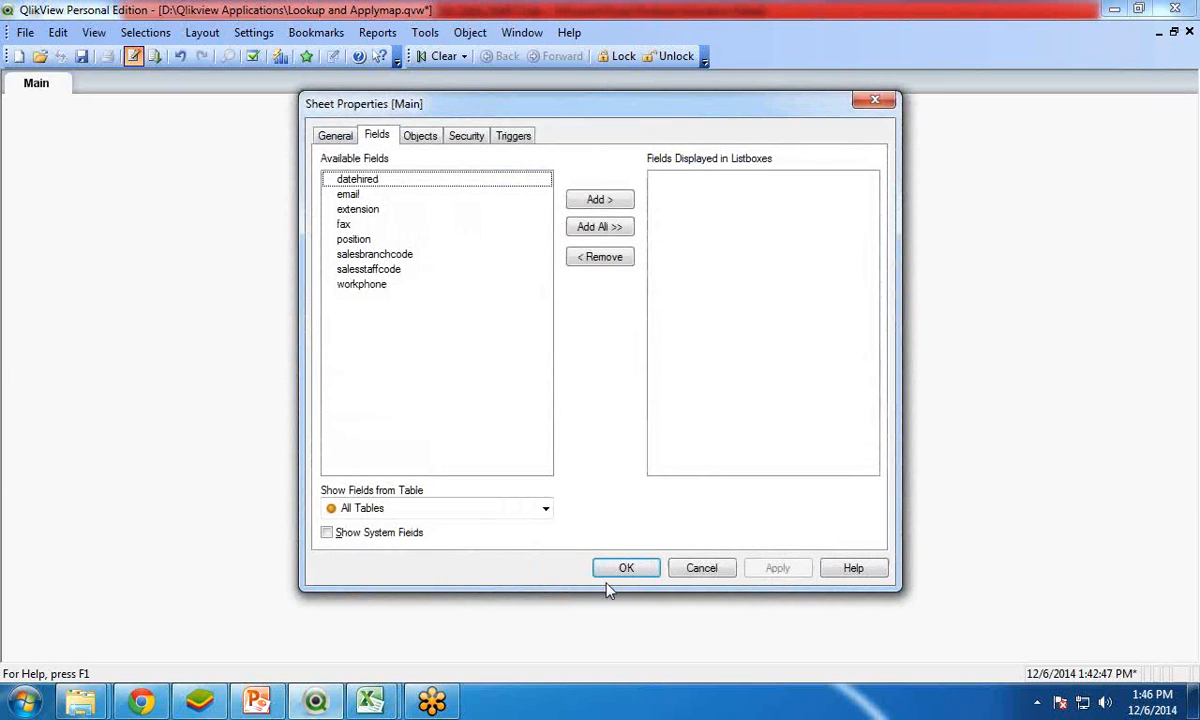
left_click(620, 566)
right_click(245, 252)
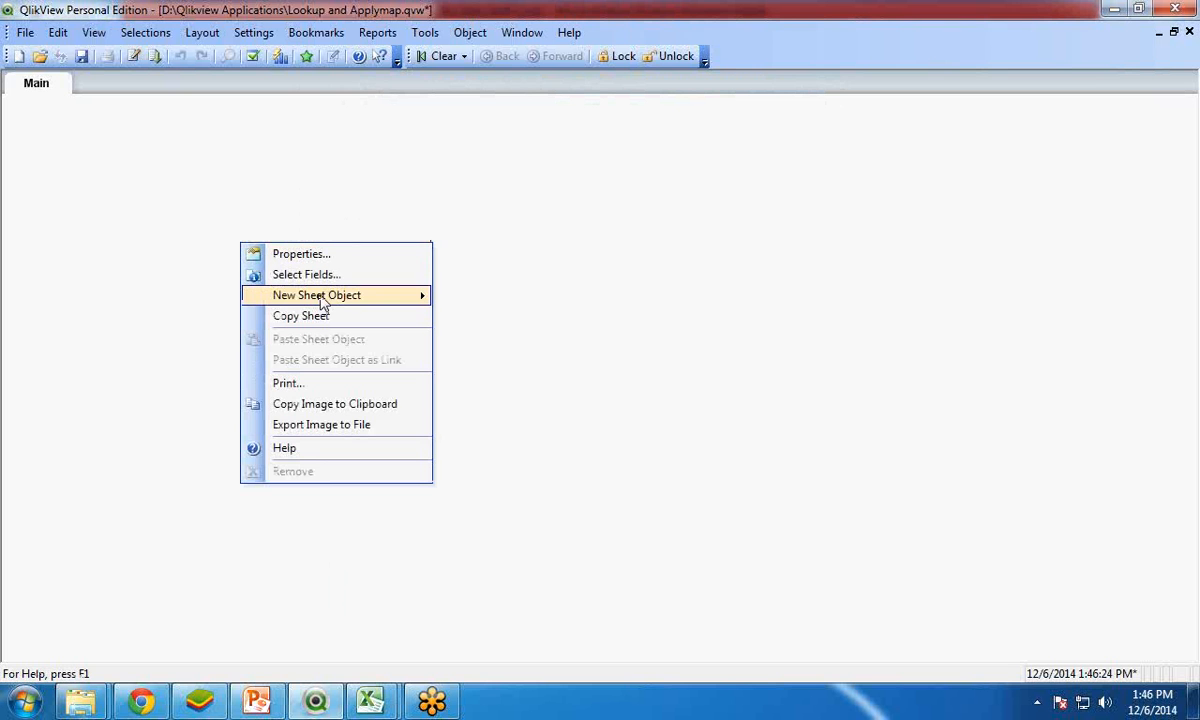
mouse_move(326, 300)
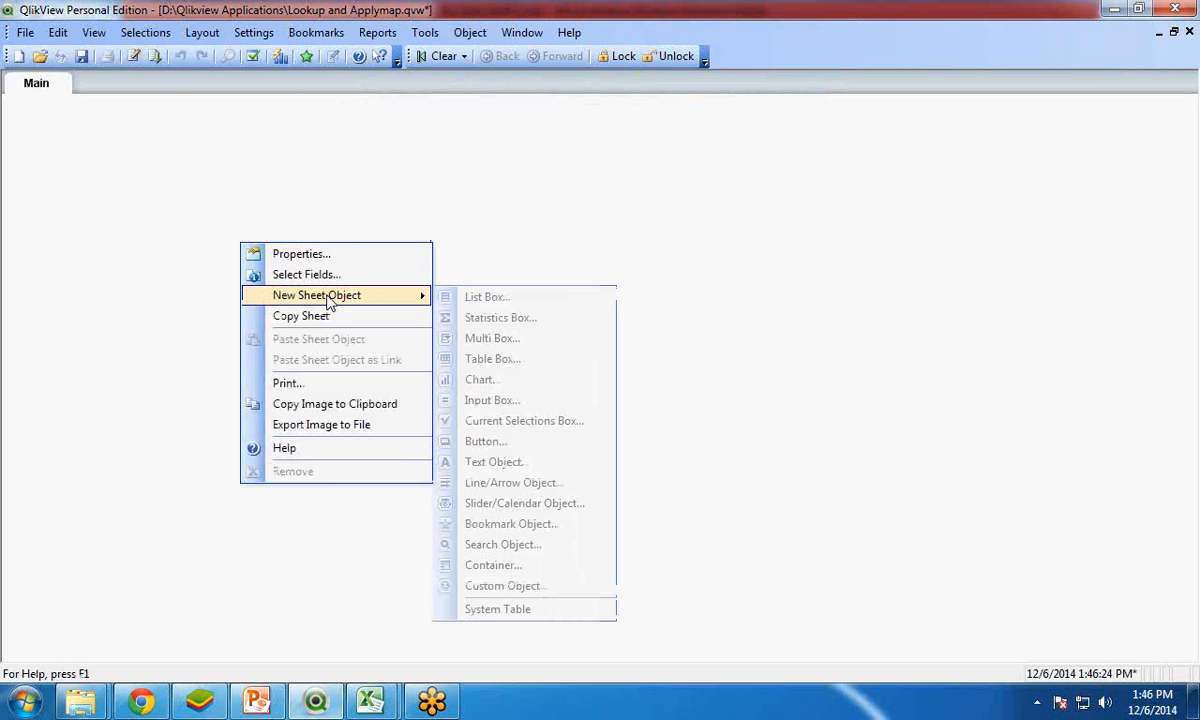
left_click(488, 360)
left_click(350, 316)
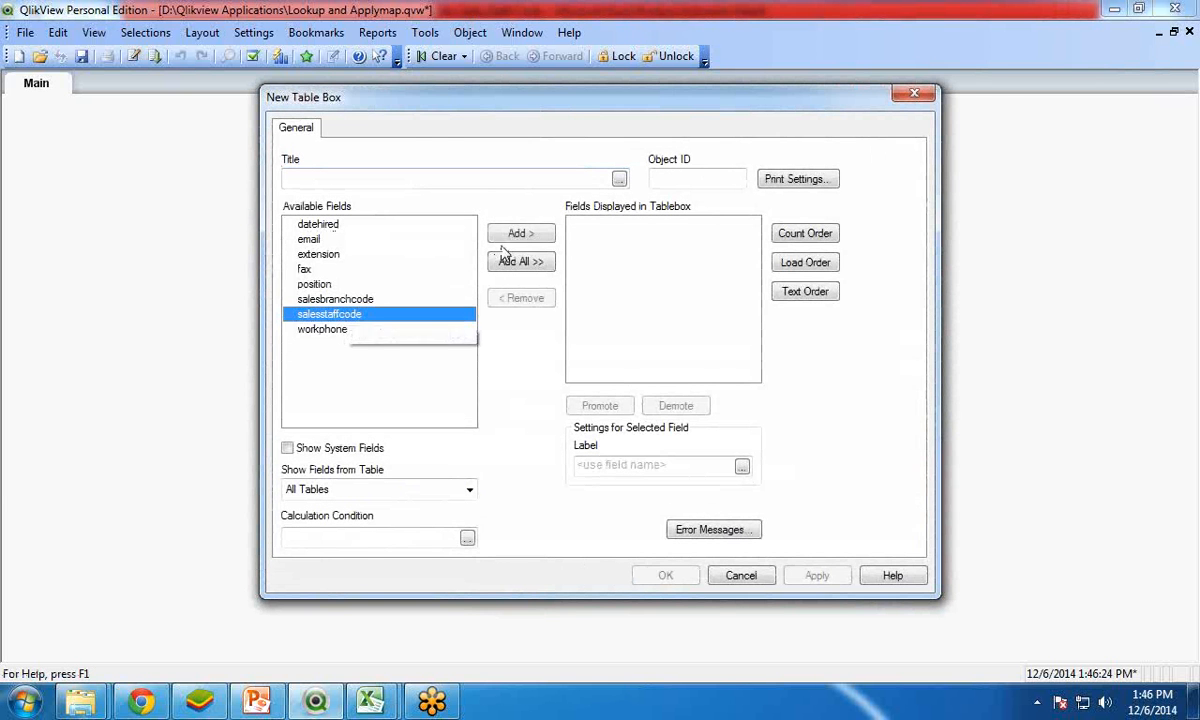
left_click(517, 233)
left_click(336, 284)
left_click(507, 238)
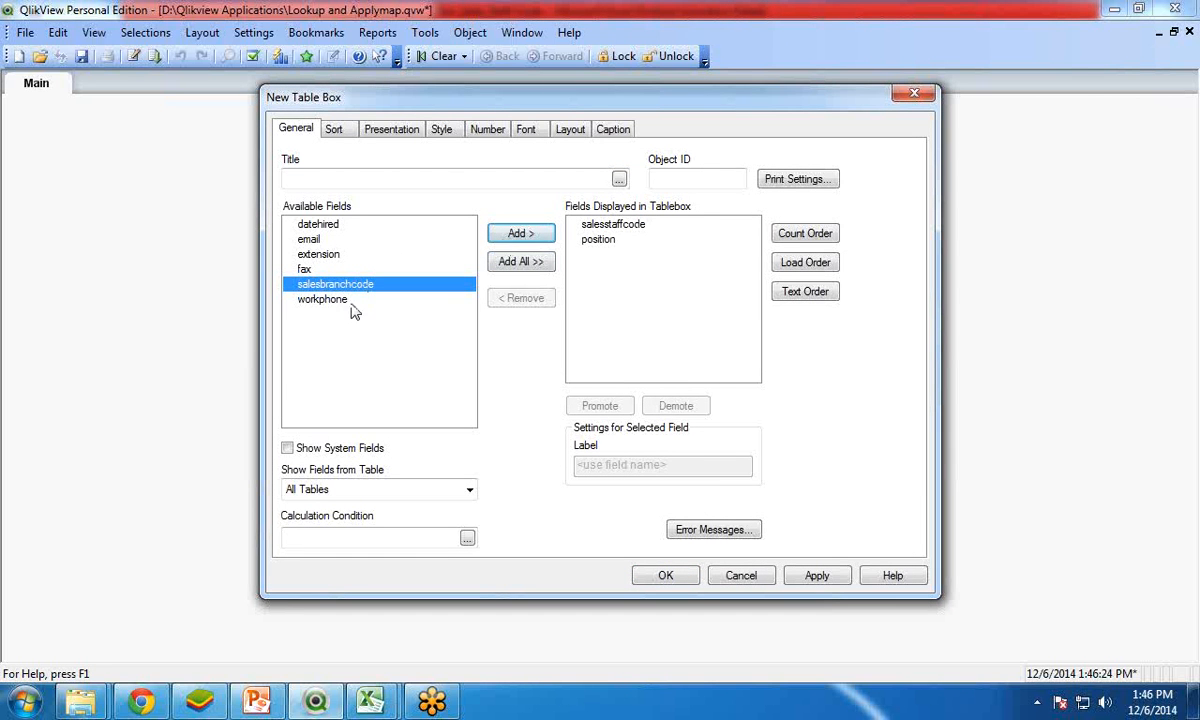
left_click(517, 235)
left_click(452, 225)
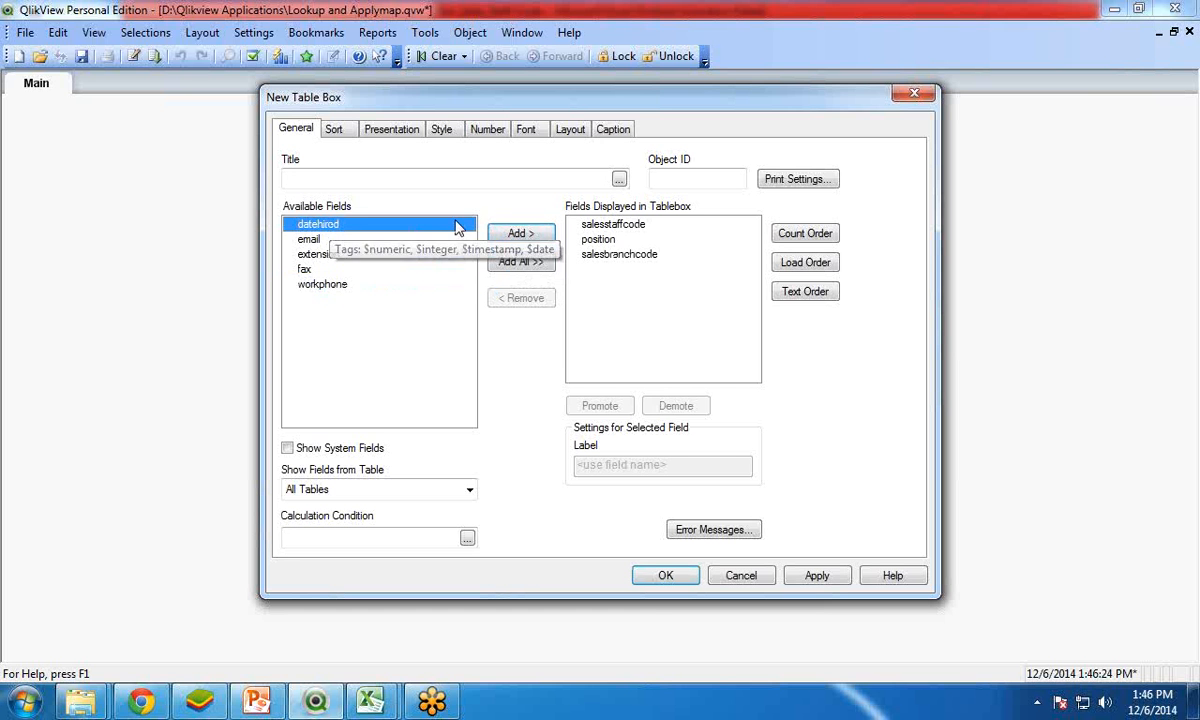
left_click(518, 234)
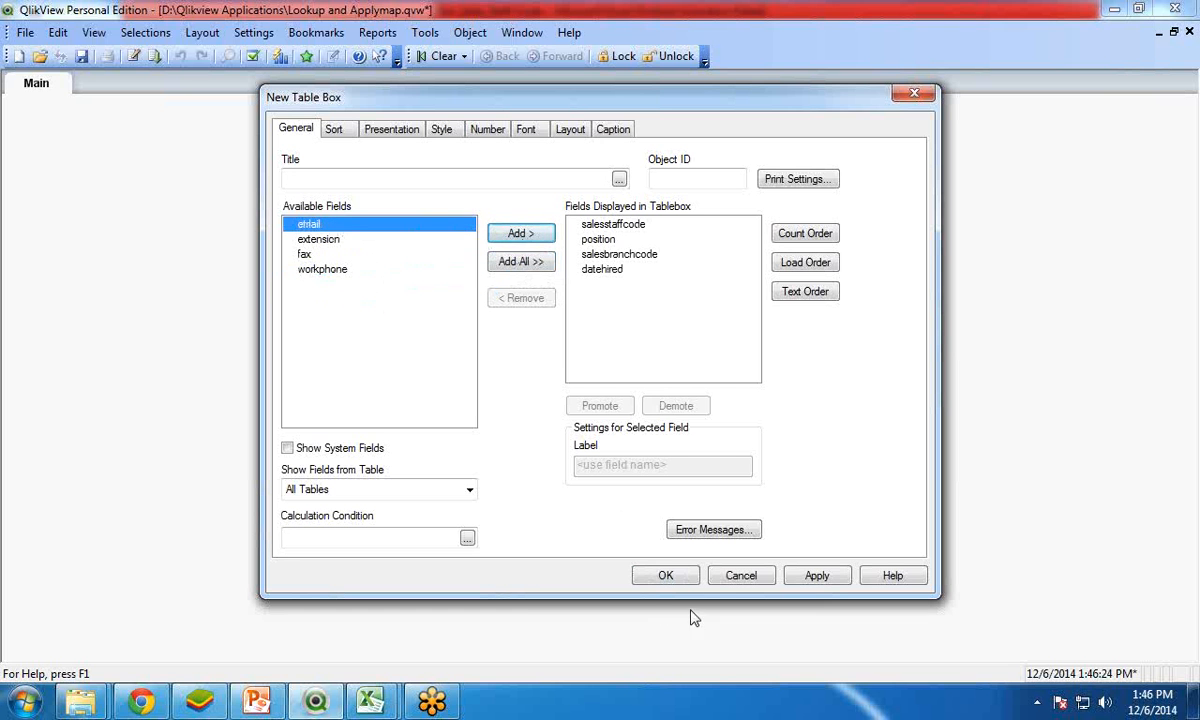
left_click(666, 576)
Step: Move and resize the table box toward the top centre of the Main sheet
left_click_drag(360, 258, 376, 170)
left_click_drag(616, 415, 745, 468)
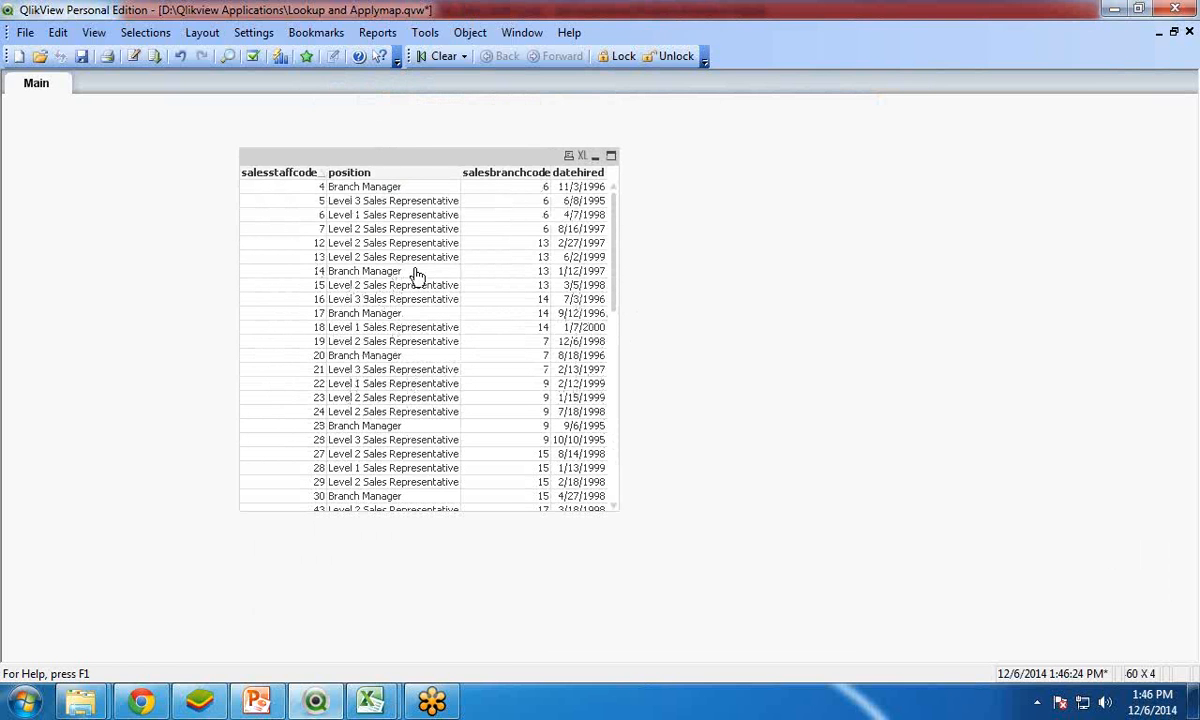
left_click_drag(414, 519, 415, 447)
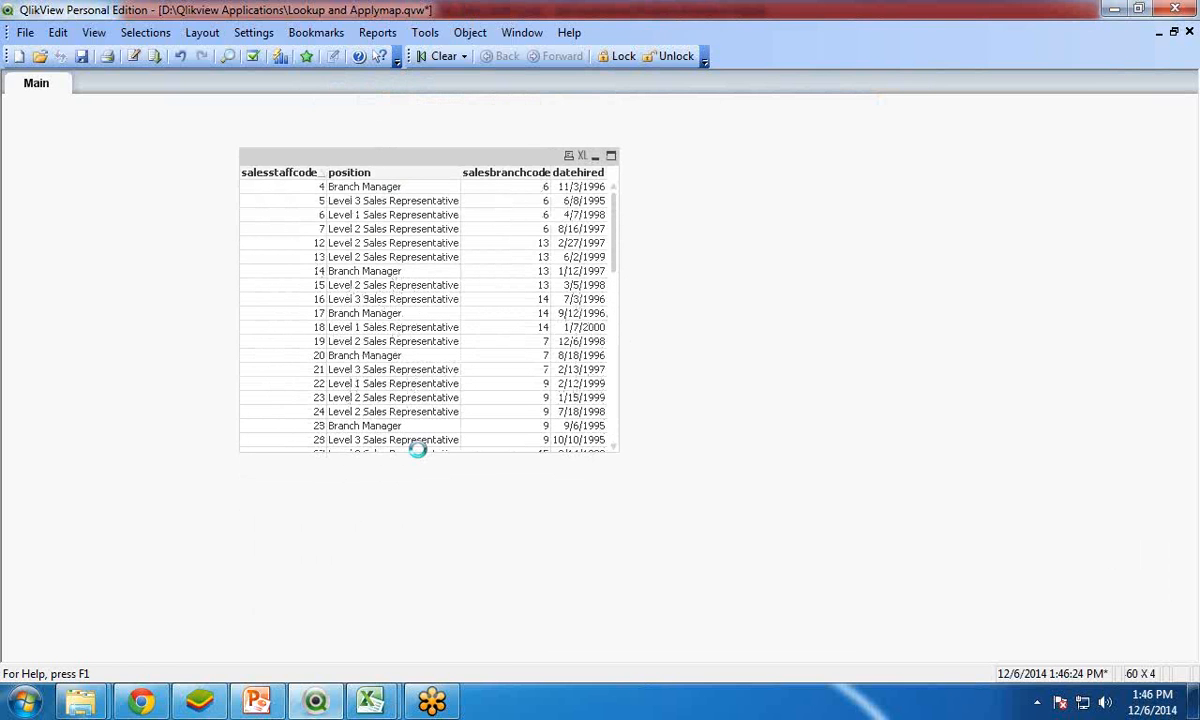
left_click_drag(402, 155, 430, 164)
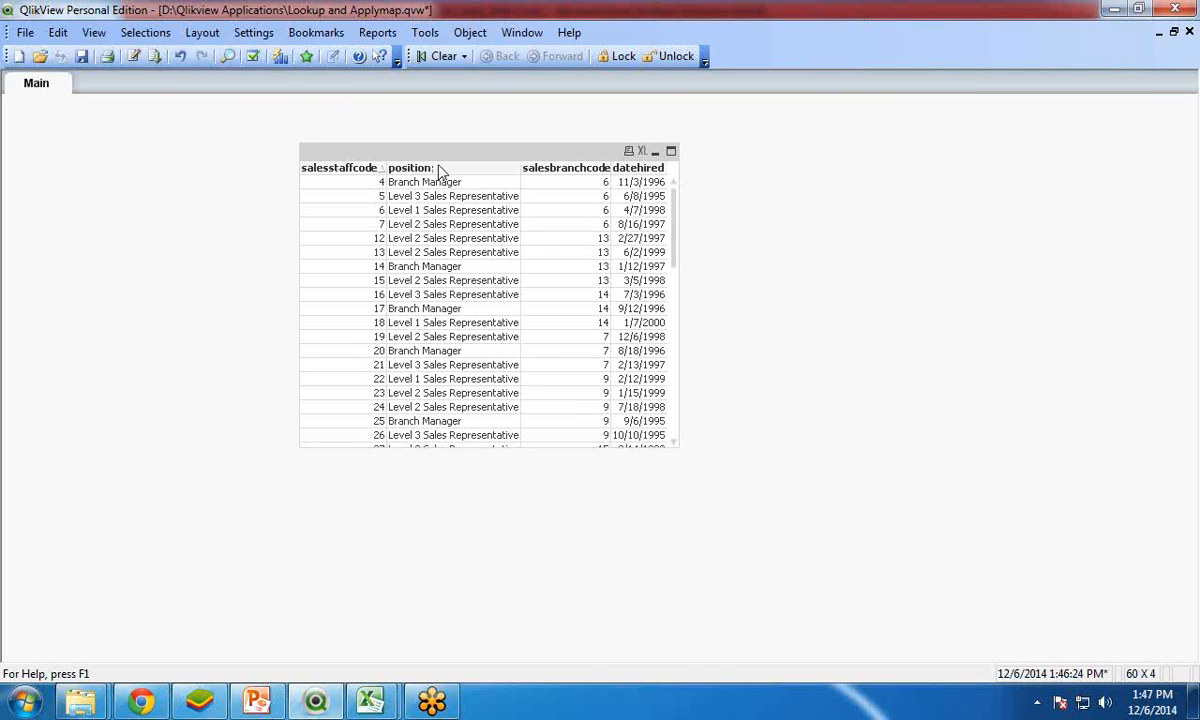
left_click_drag(445, 160, 458, 177)
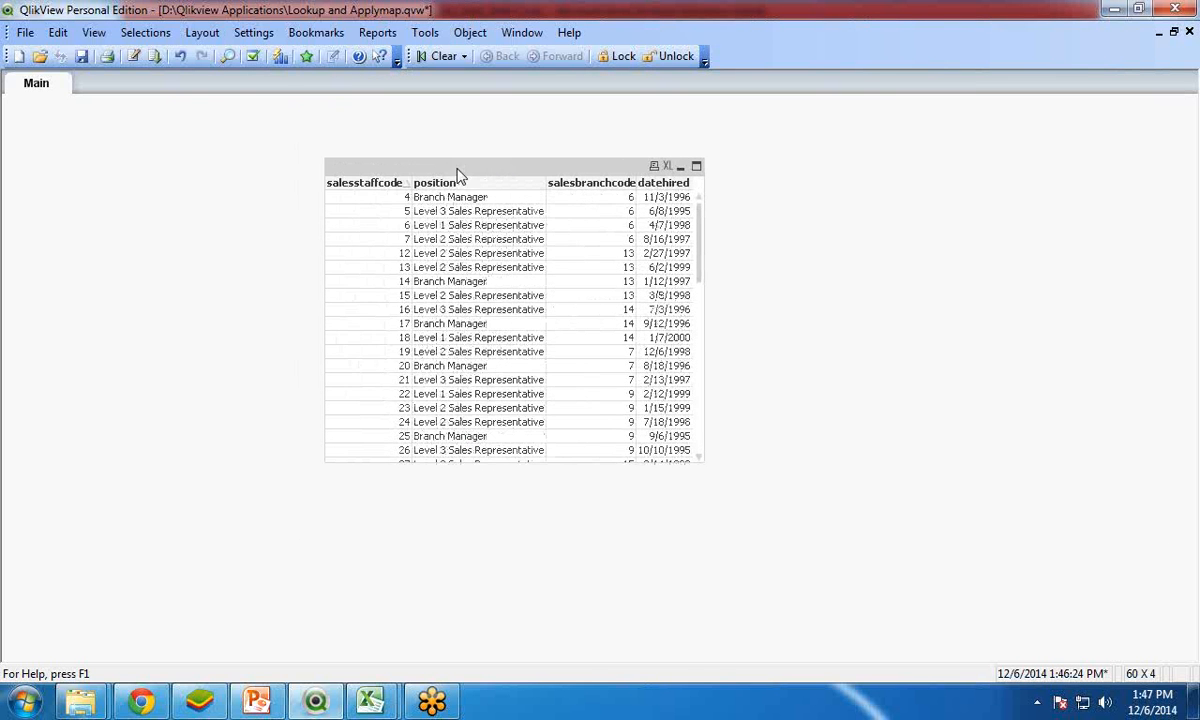
Step: Insert a LOAD statement for the Dim_Sales_Staff.xlsx workbook into the script
left_click(132, 56)
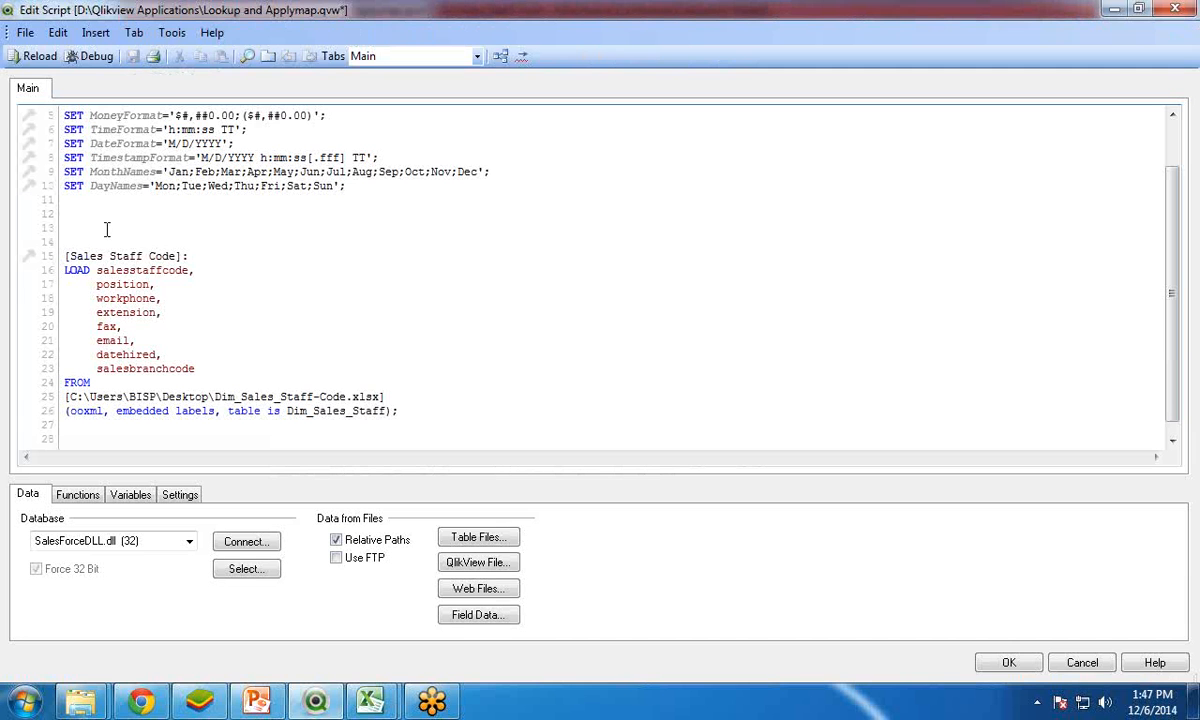
key("Return")
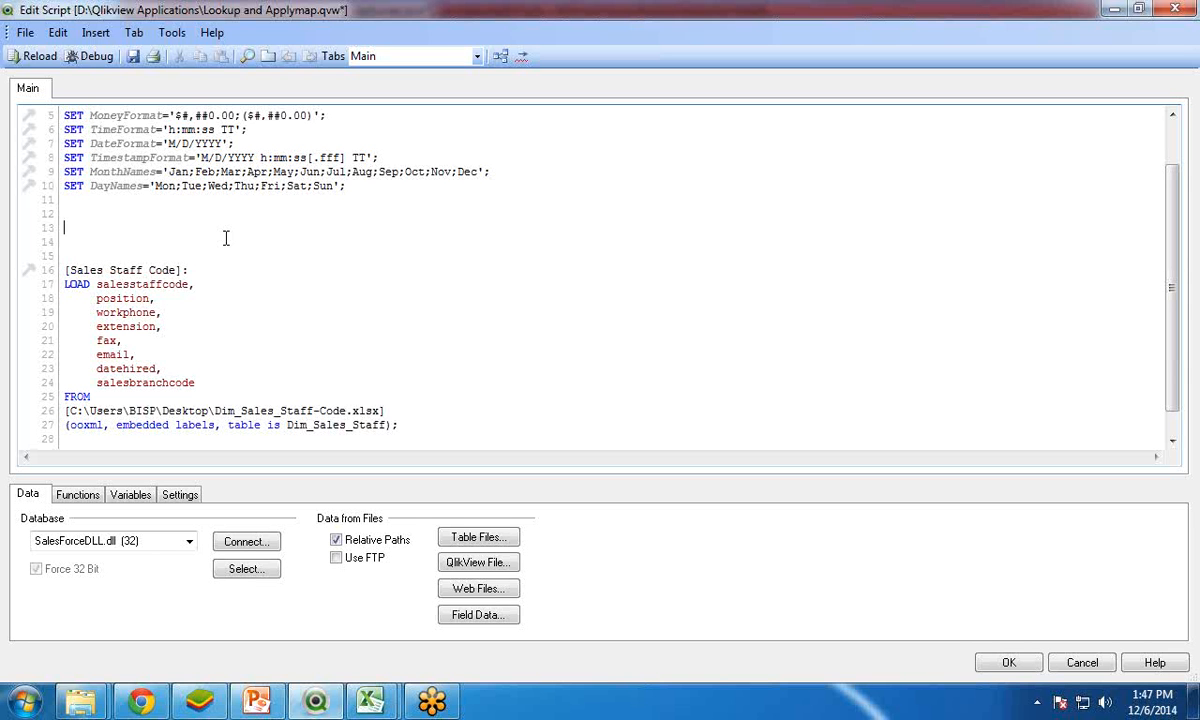
left_click(478, 537)
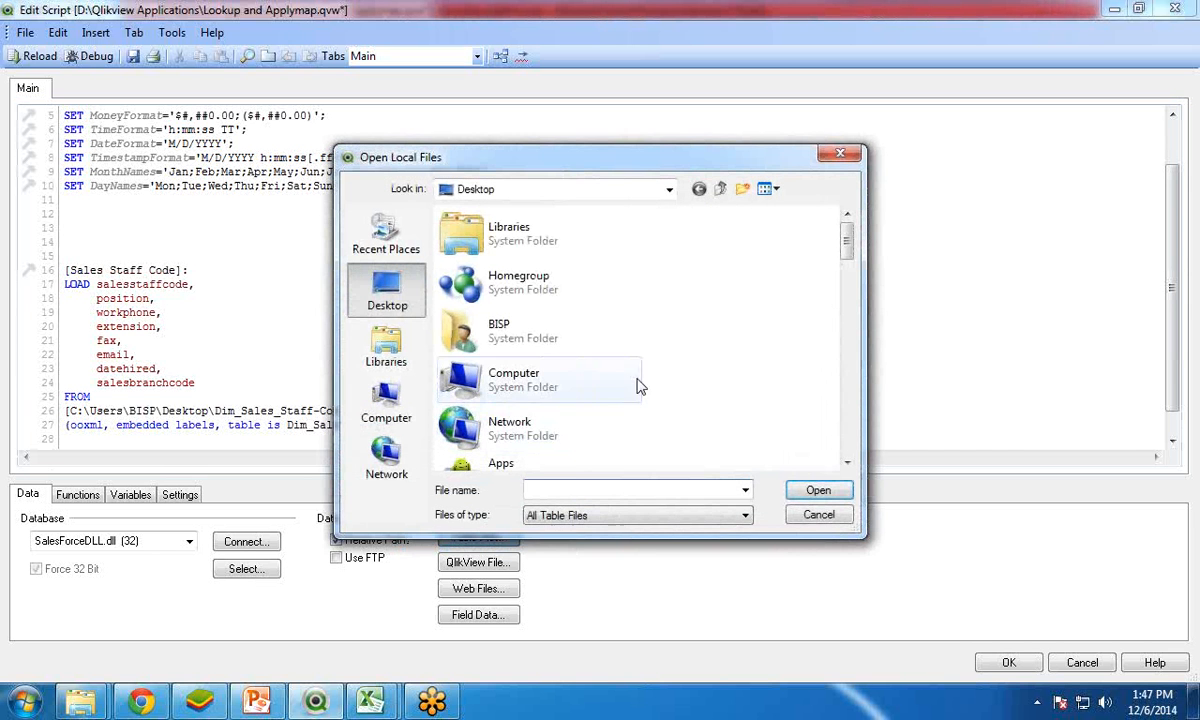
left_click(818, 514)
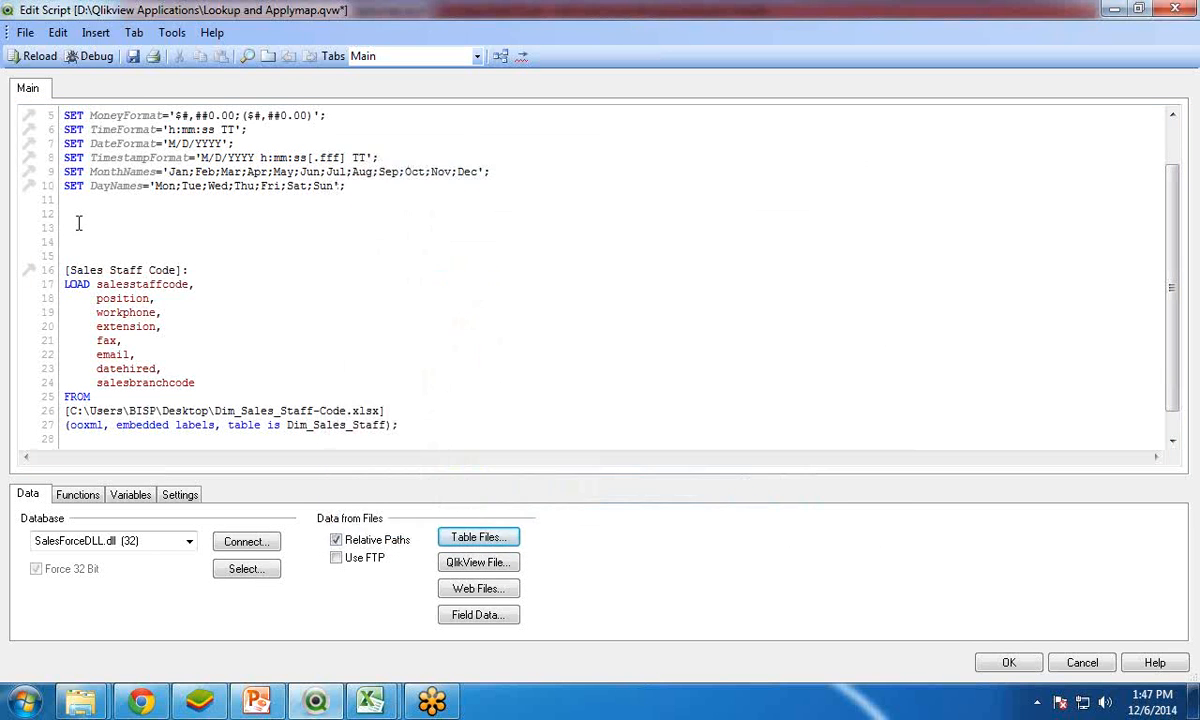
left_click(478, 537)
left_click_drag(847, 225, 848, 412)
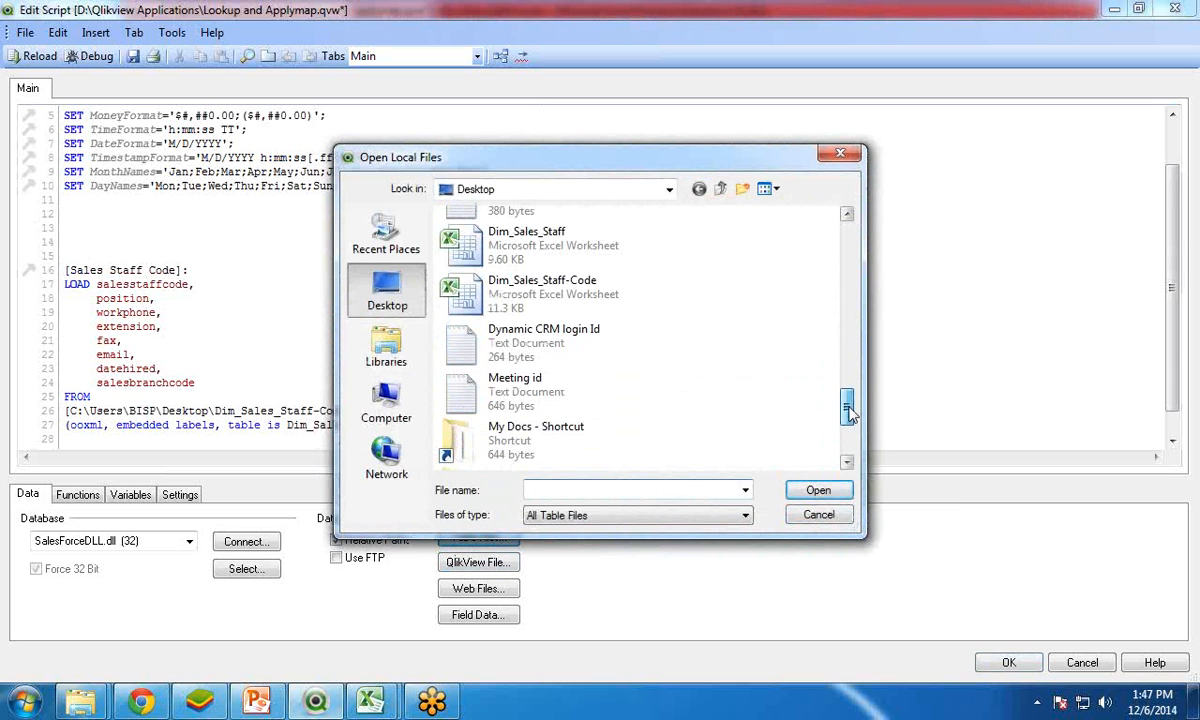
left_click(524, 250)
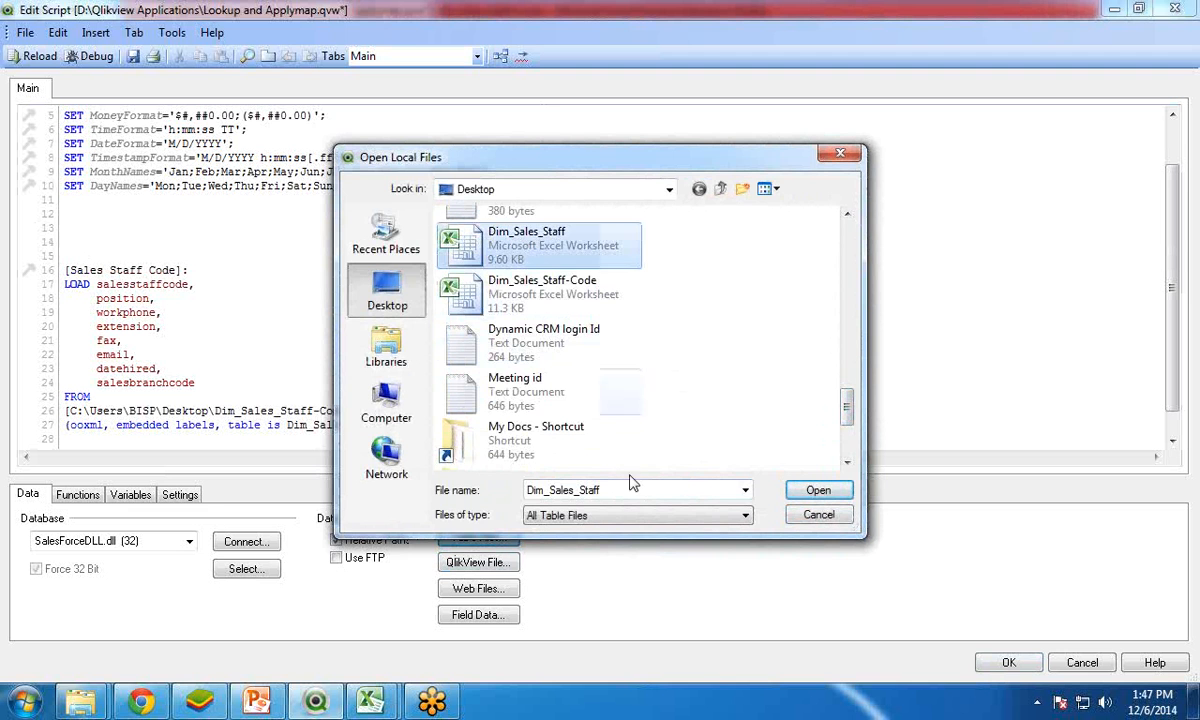
left_click(816, 490)
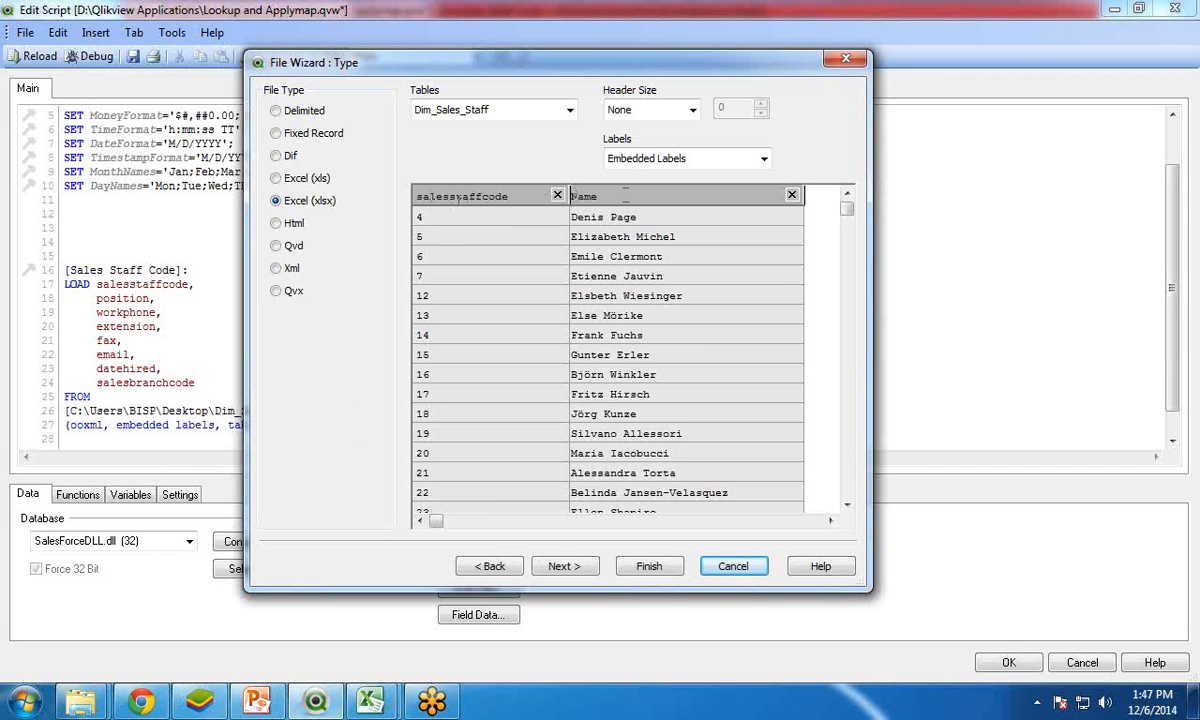
left_click(646, 566)
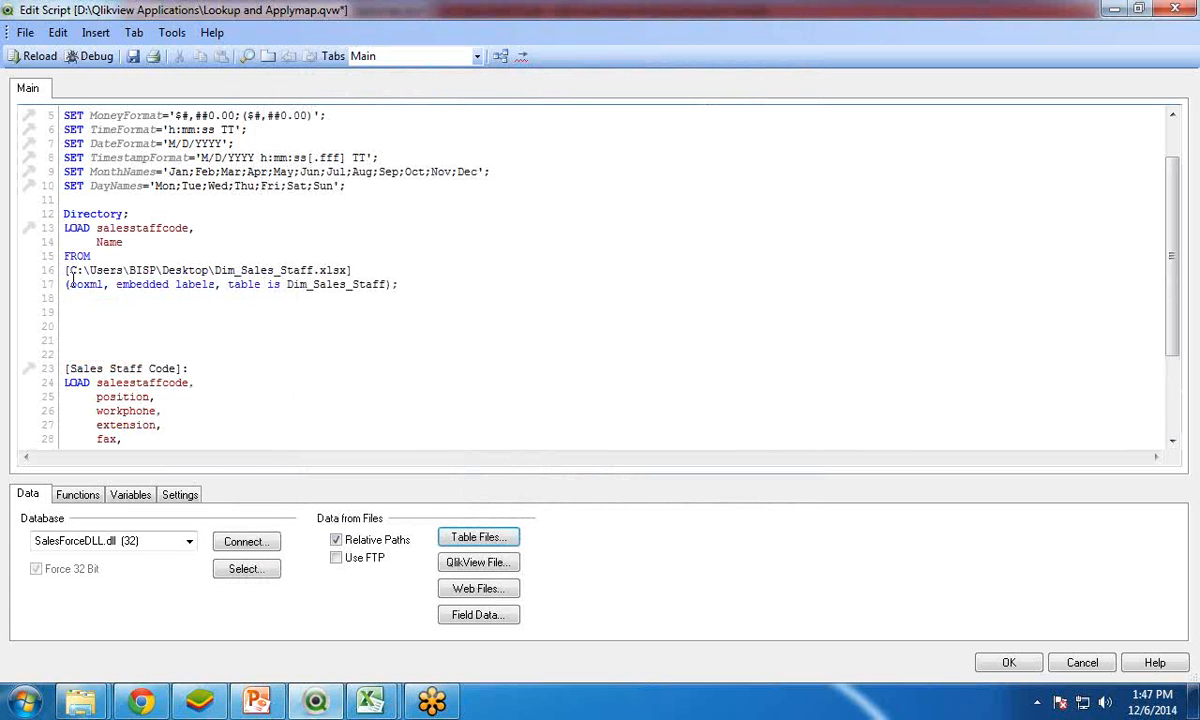
Step: Rename the new load to [Sales Staff Name]:, remove extra blank lines, and save
left_click_drag(129, 213, 61, 213)
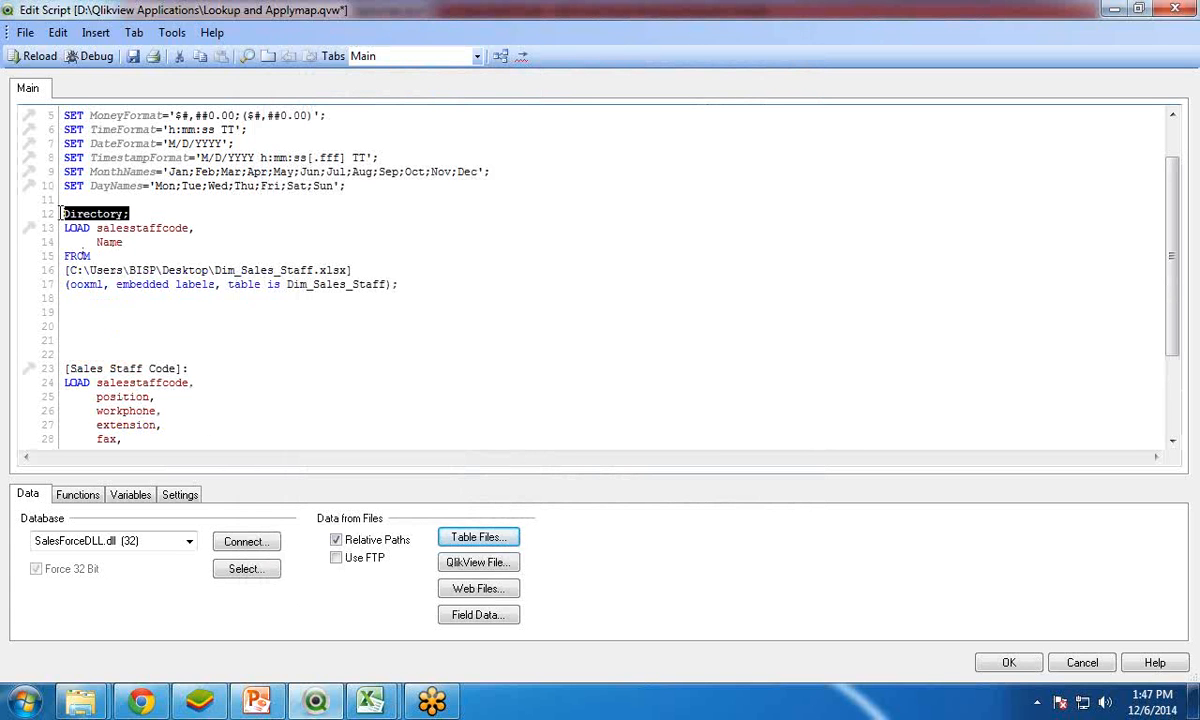
type("[Sale")
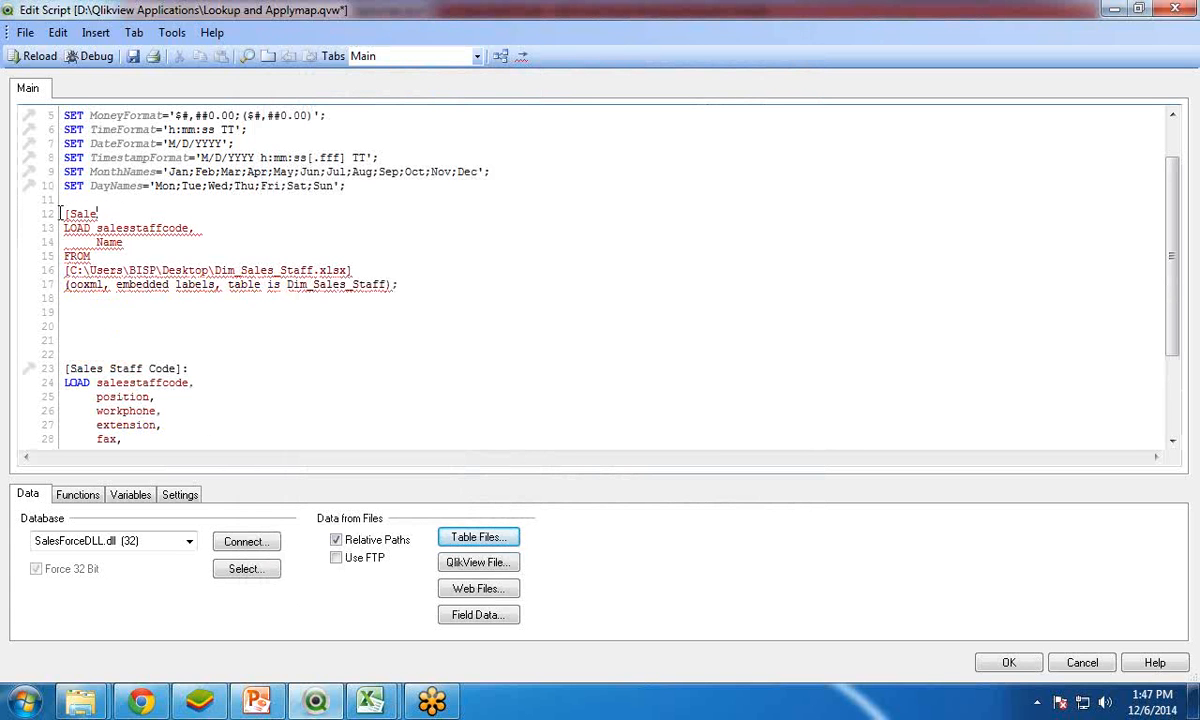
type("s Staff Nam")
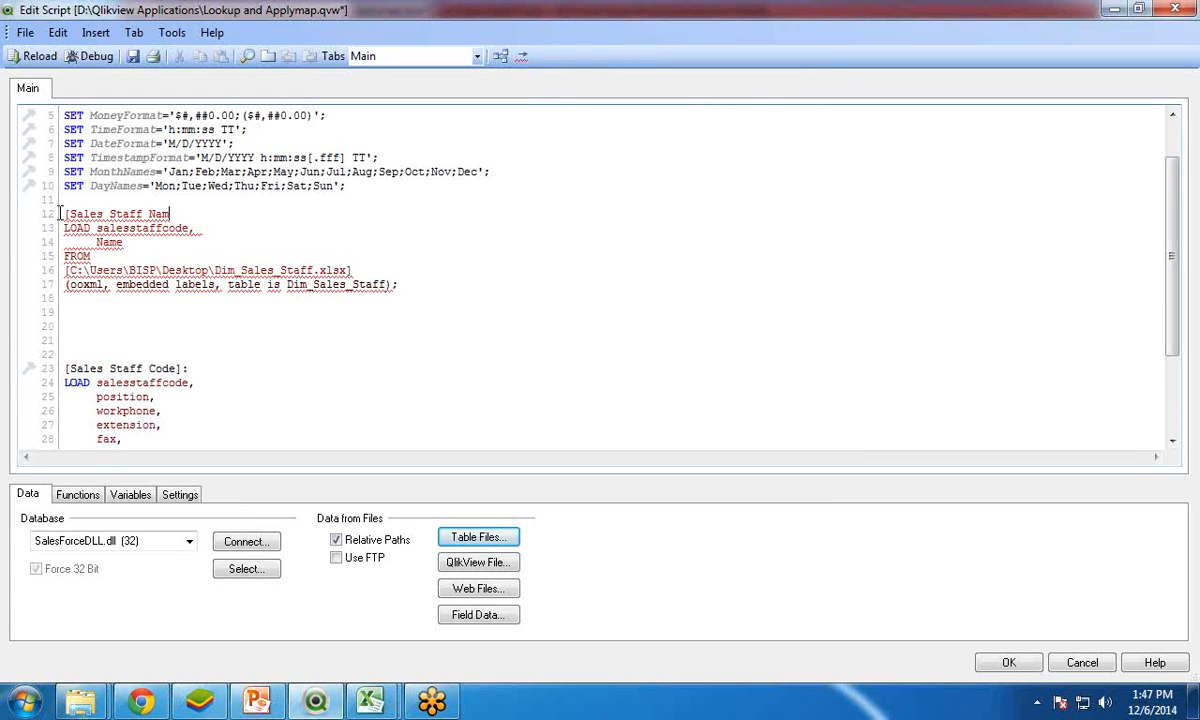
type("e]:")
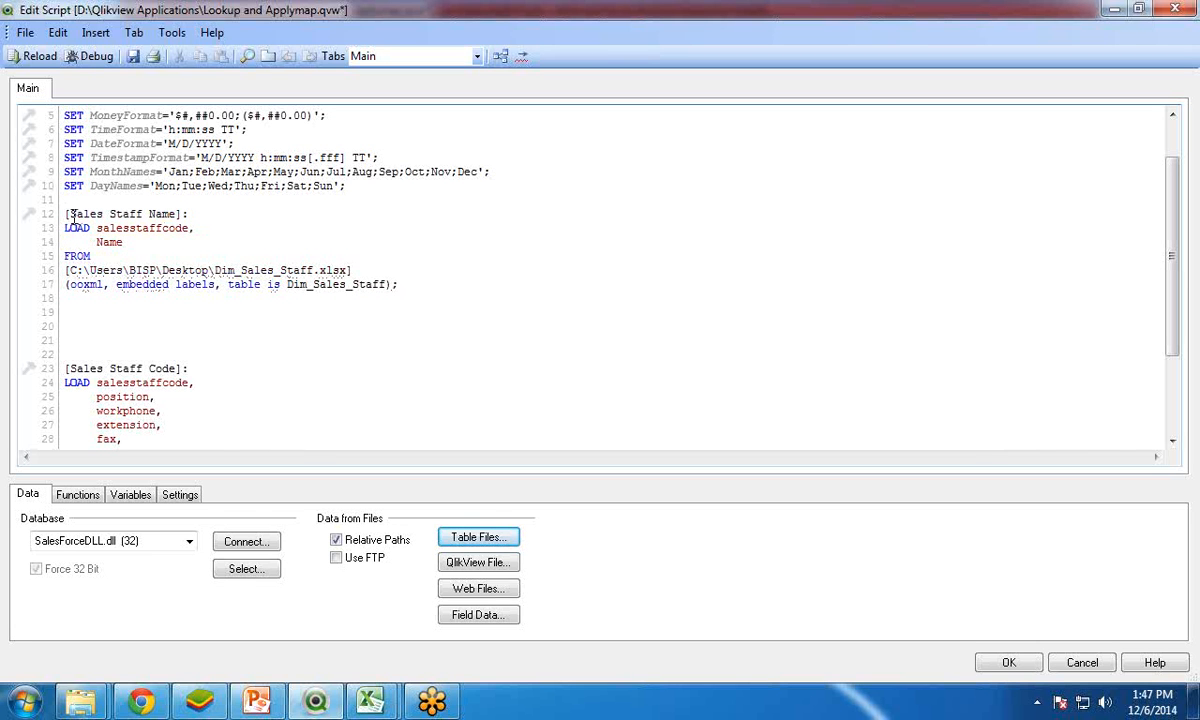
left_click(419, 289)
key("Delete")
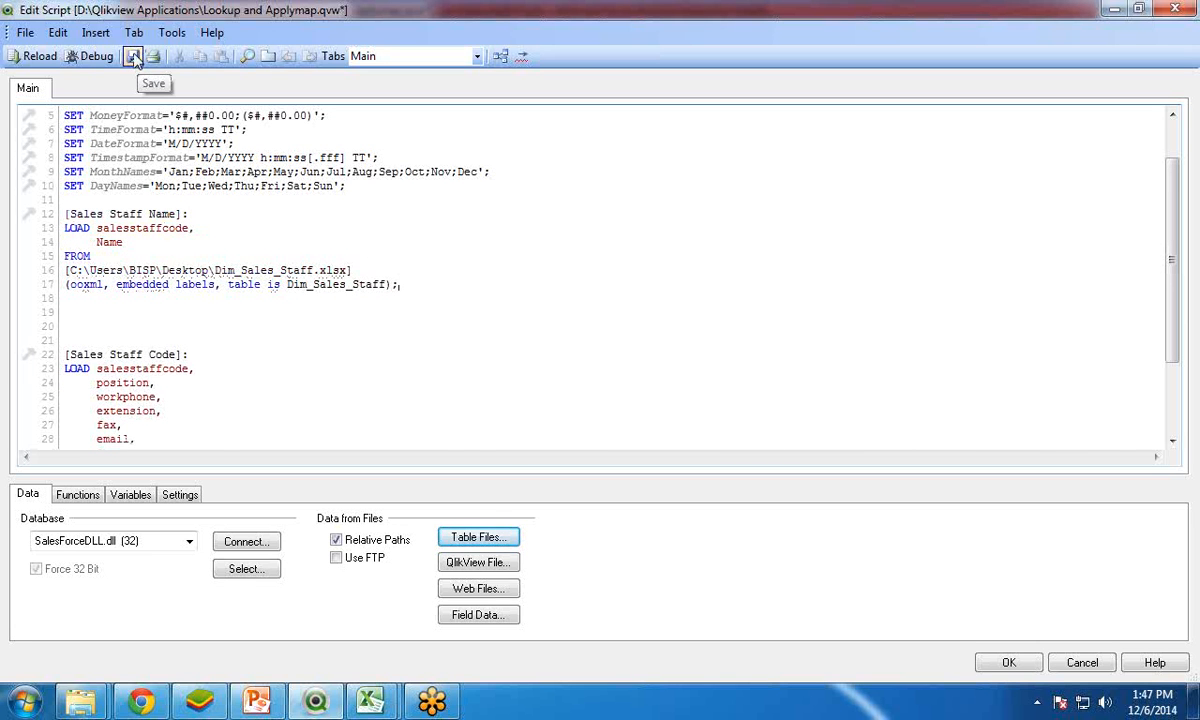
left_click(133, 58)
scroll(327, 316, "down", 2)
scroll(327, 316, "up", 1)
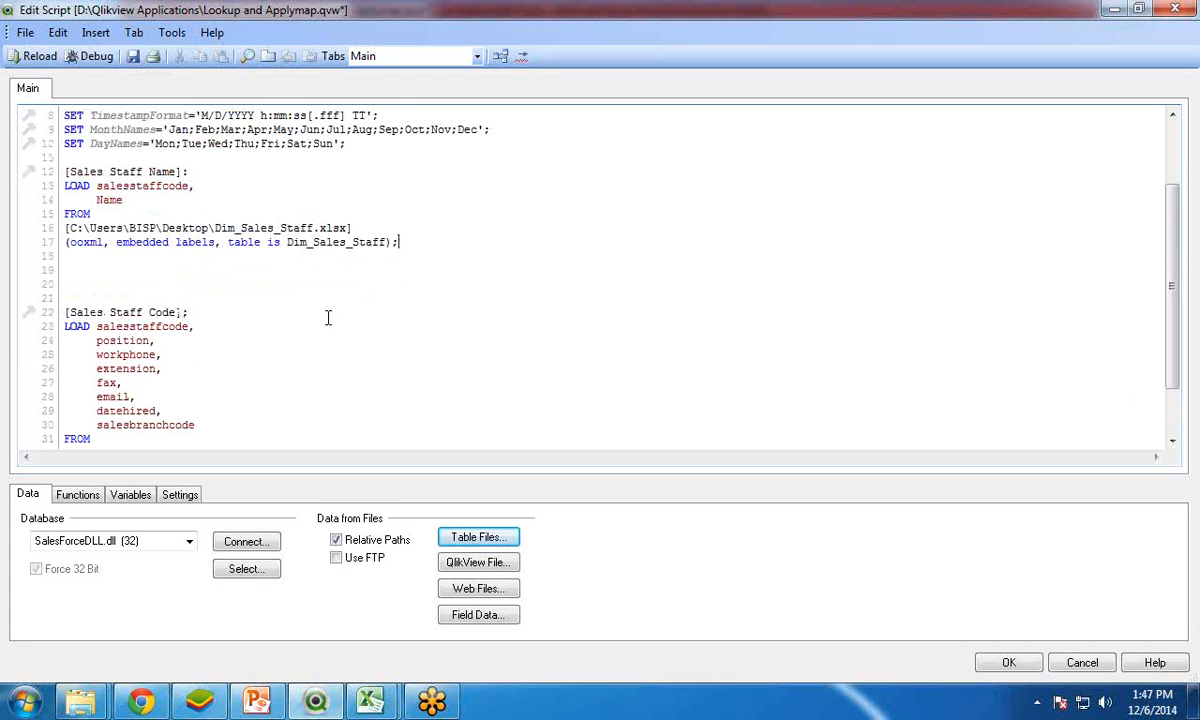
key("Delete")
key("Delete")
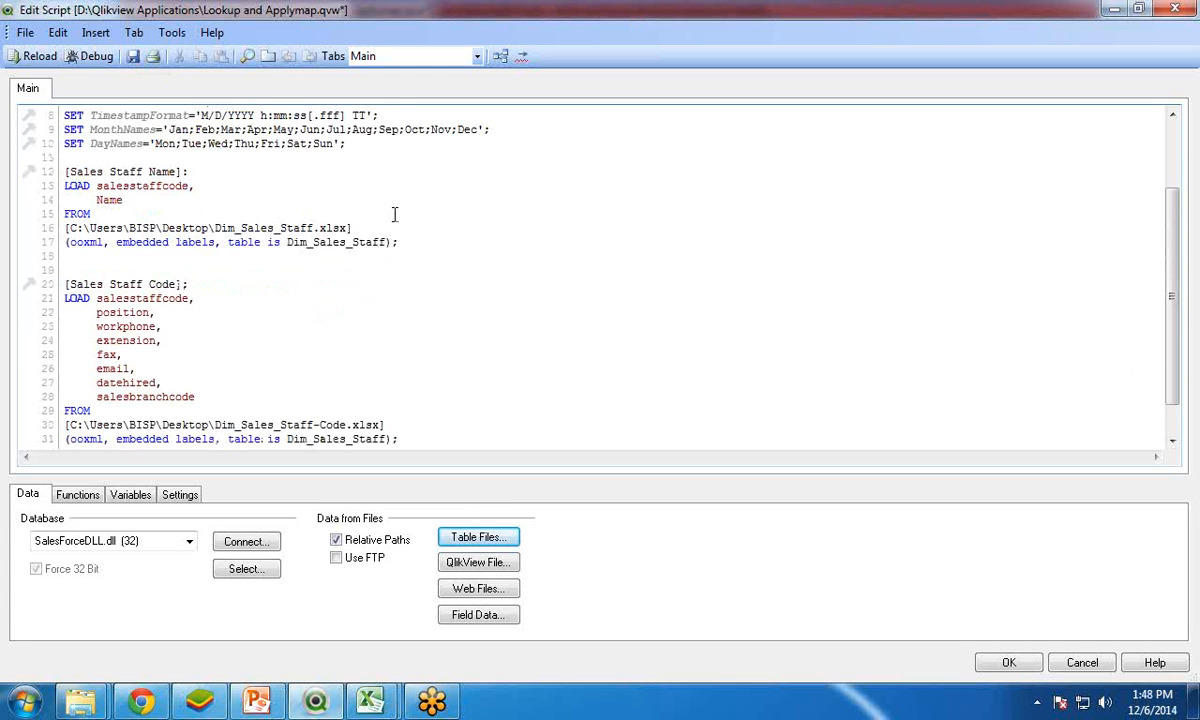
Step: Add a comma and new line after salesbranchcode in the Sales Staff Code load
left_click(199, 398)
type(",")
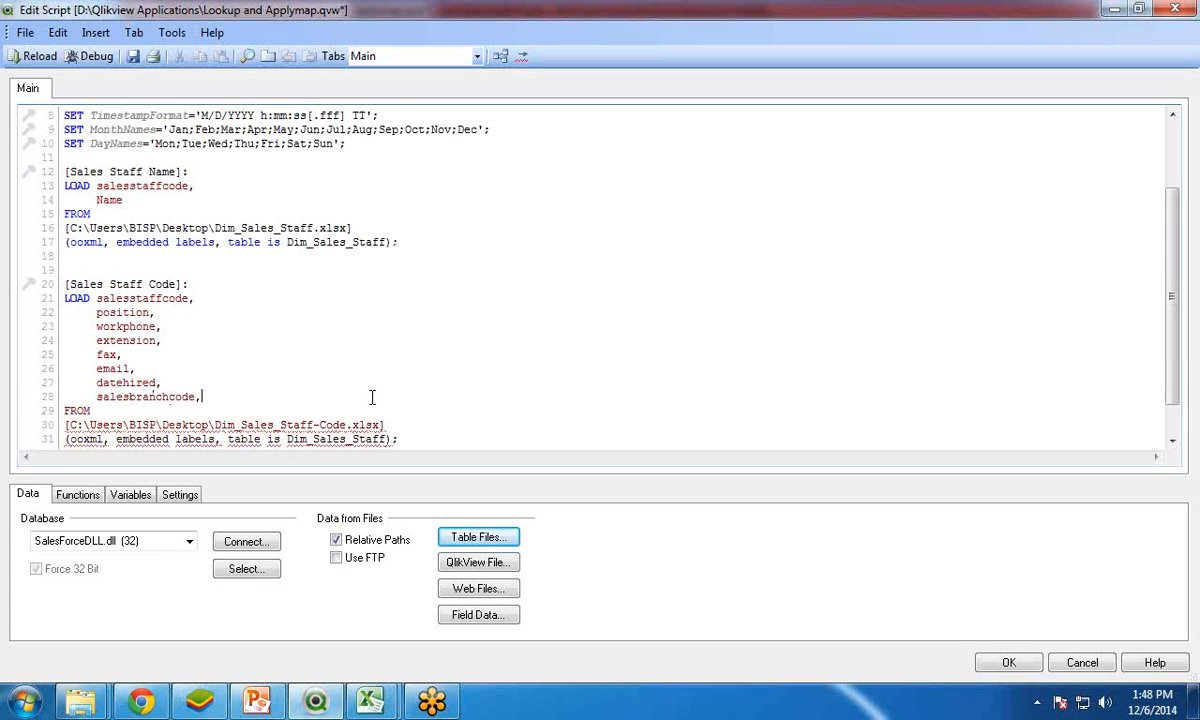
key("Return")
key("Return")
key("Return")
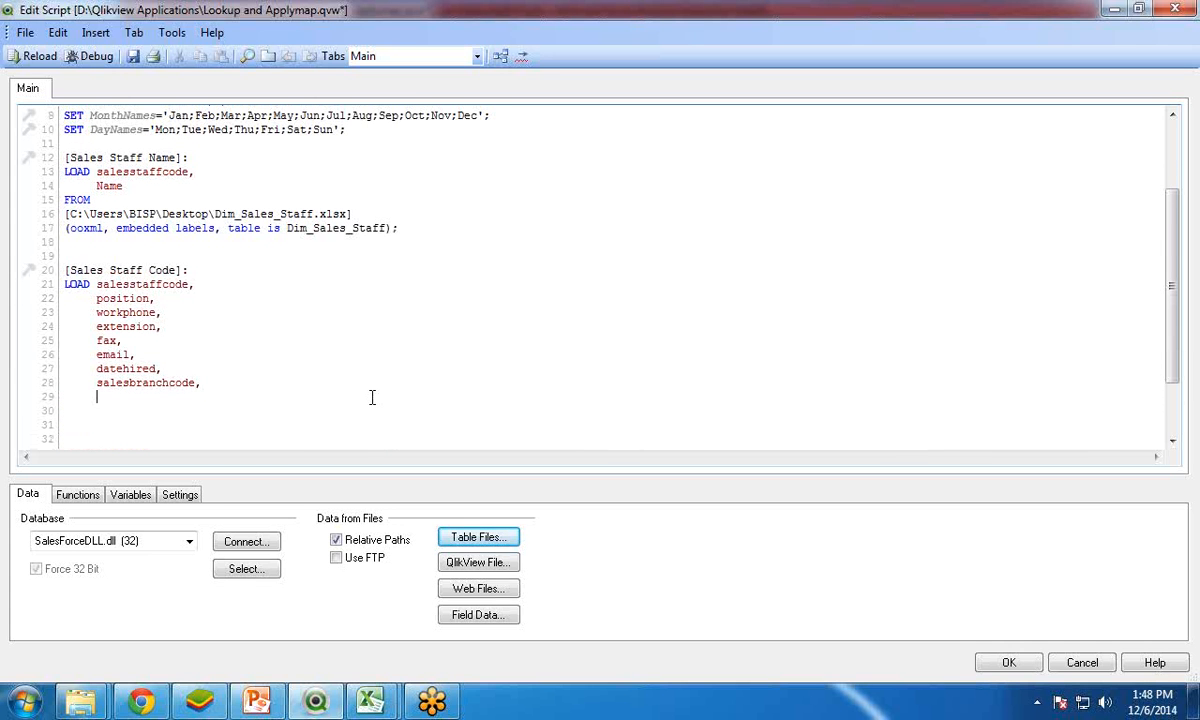
Step: Remove the surplus blank line and begin Lookup('Name' as the field to return
key("Delete")
type("Lookup")
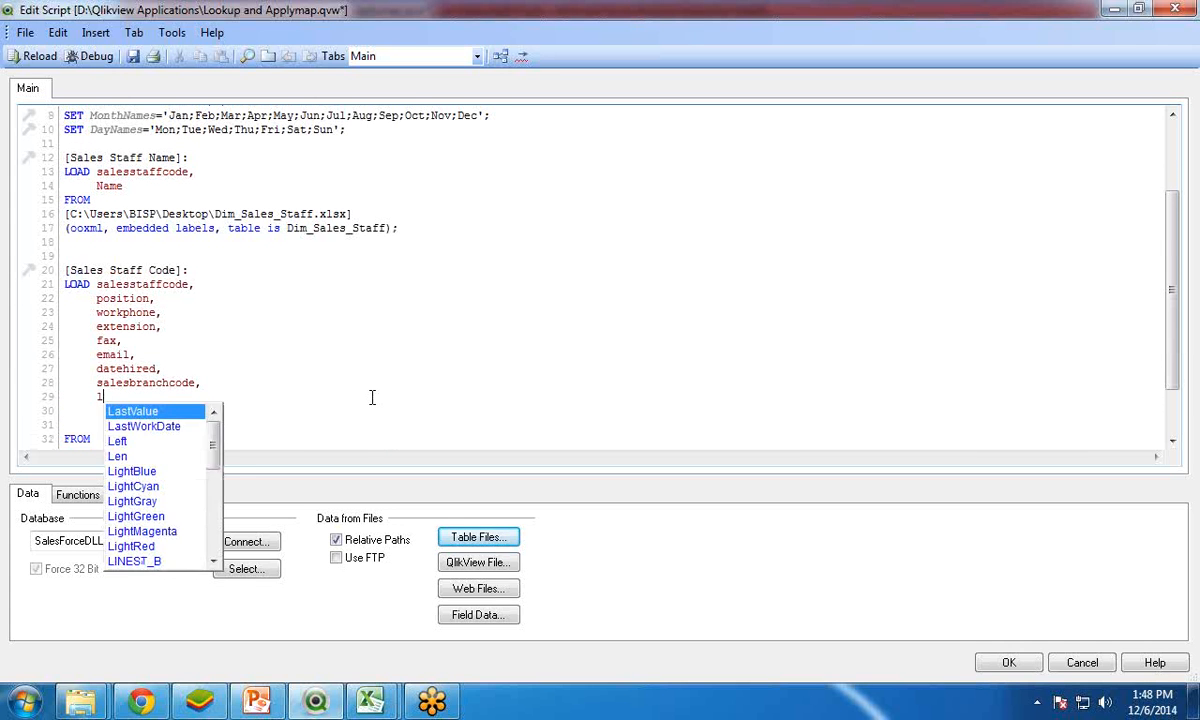
type("(")
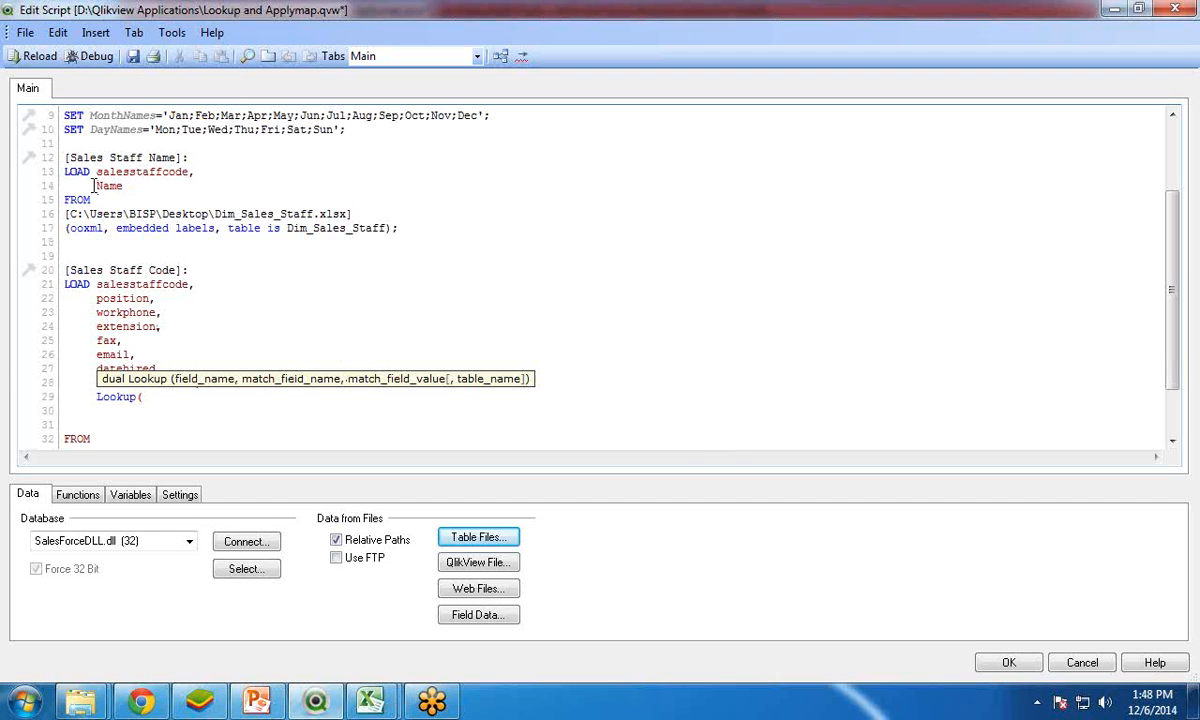
type("'Name',")
left_click_drag(63, 155, 190, 172)
left_click(189, 376)
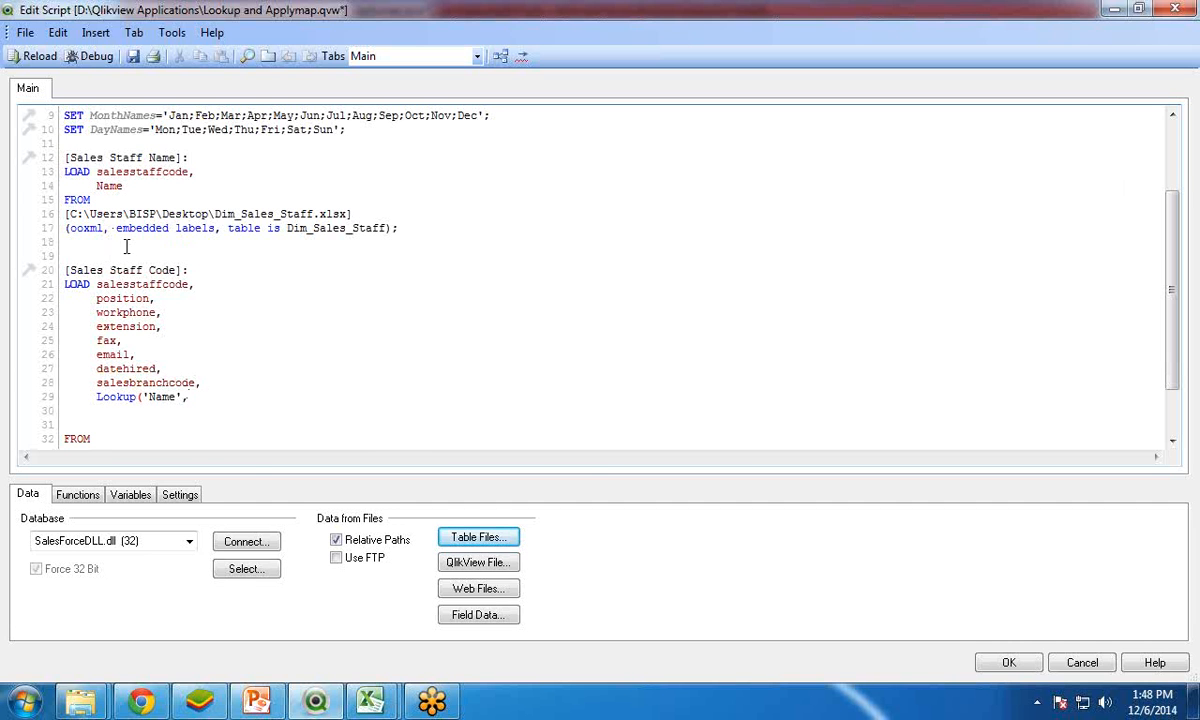
left_click_drag(63, 157, 179, 160)
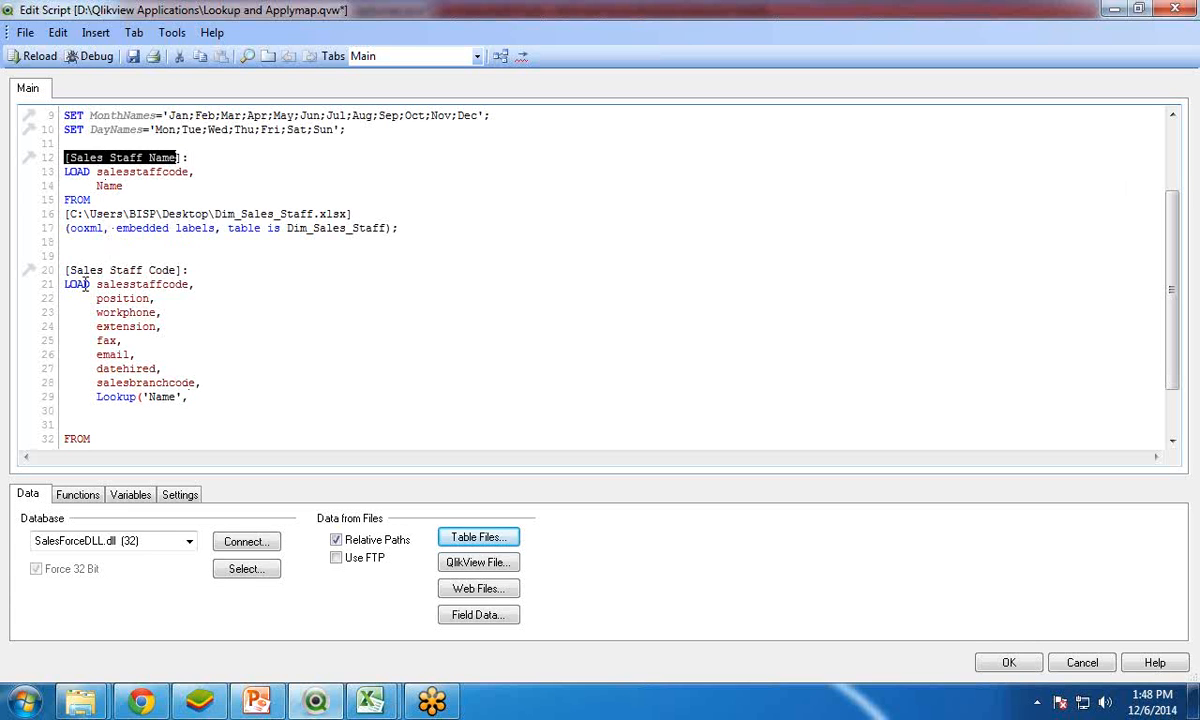
left_click_drag(63, 273, 107, 271)
left_click(158, 288)
double_click(97, 172)
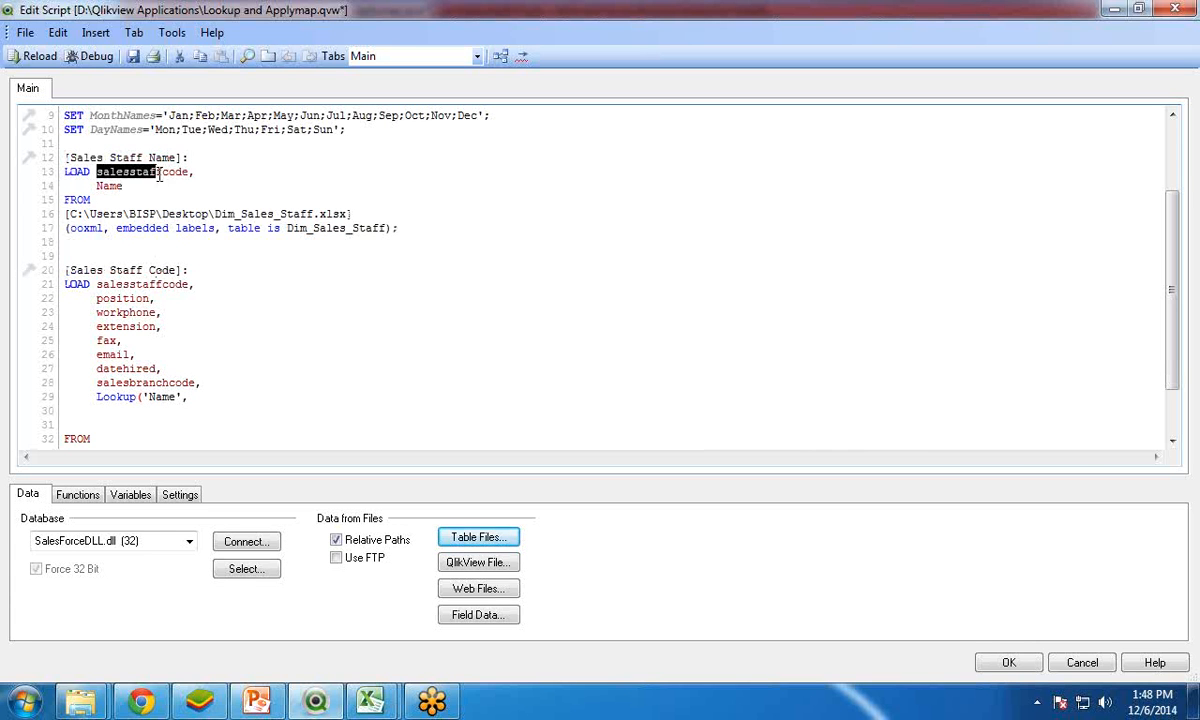
left_click(195, 396)
Step: Complete it with 'salesstaffcode', [salesstaffcode], 'Sales Staff Name' and alias it as [Staff Name]
type("'s")
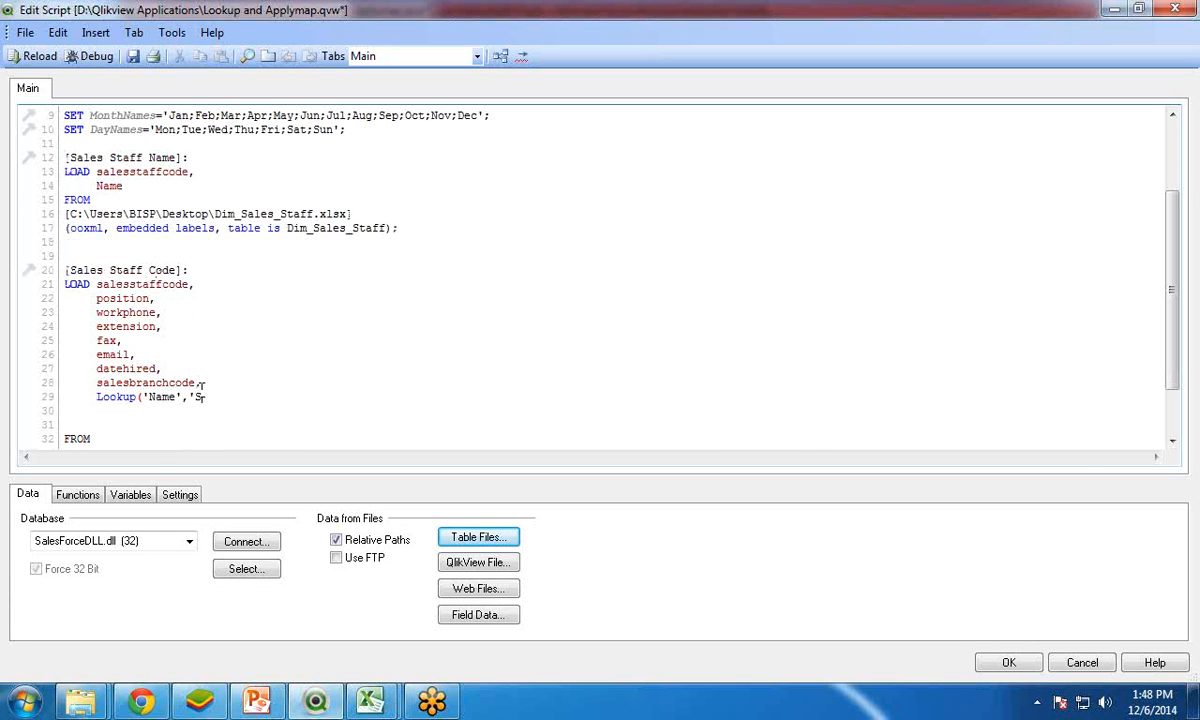
type("alesstaffcode',[")
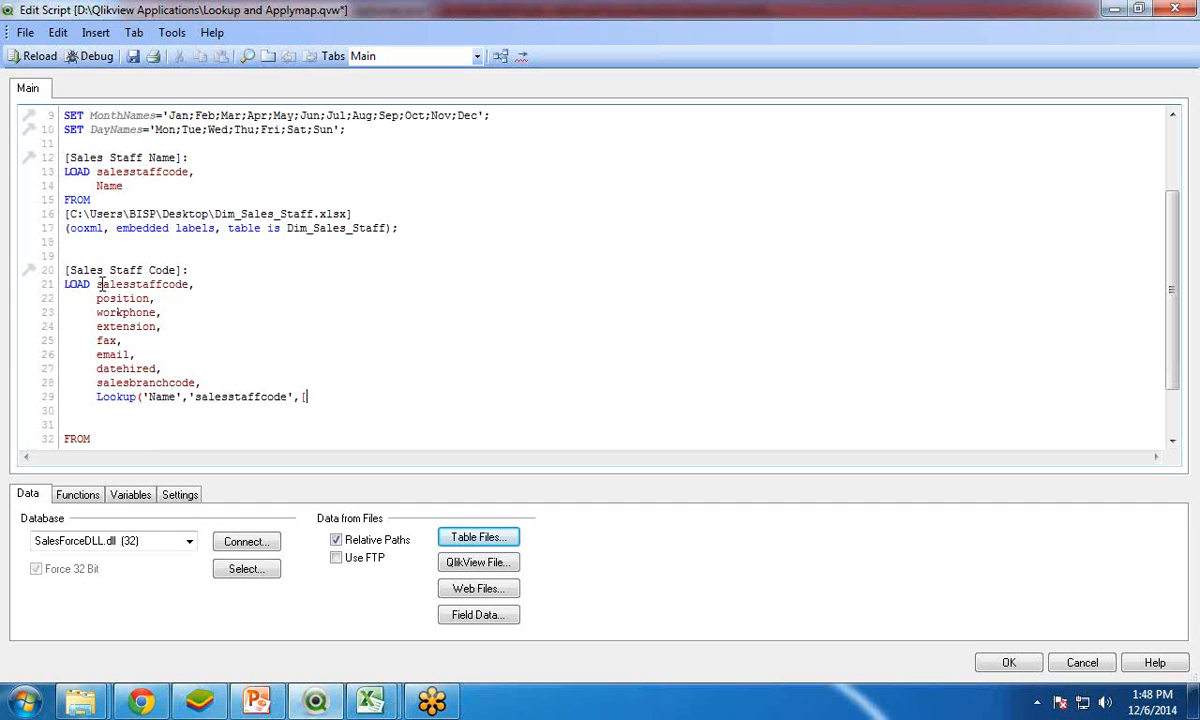
left_click_drag(100, 284, 198, 284)
left_click(333, 394)
type("salesstaffcode],")
left_click_drag(181, 157, 64, 157)
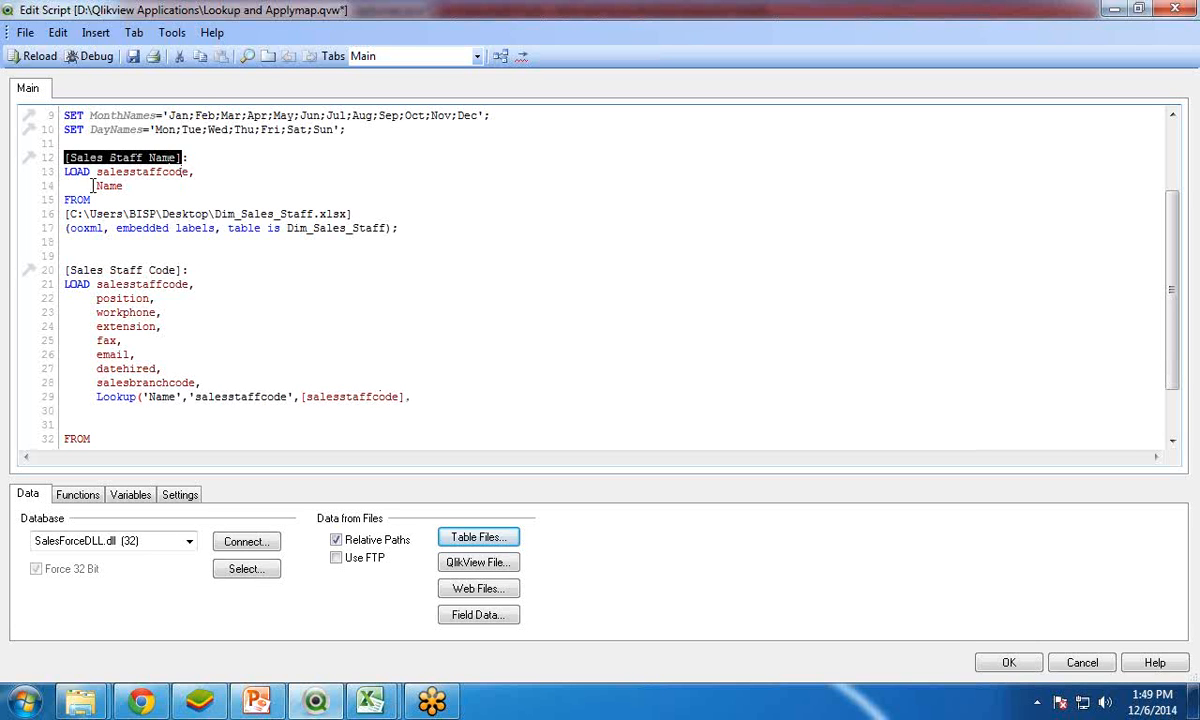
left_click(423, 396)
type("'")
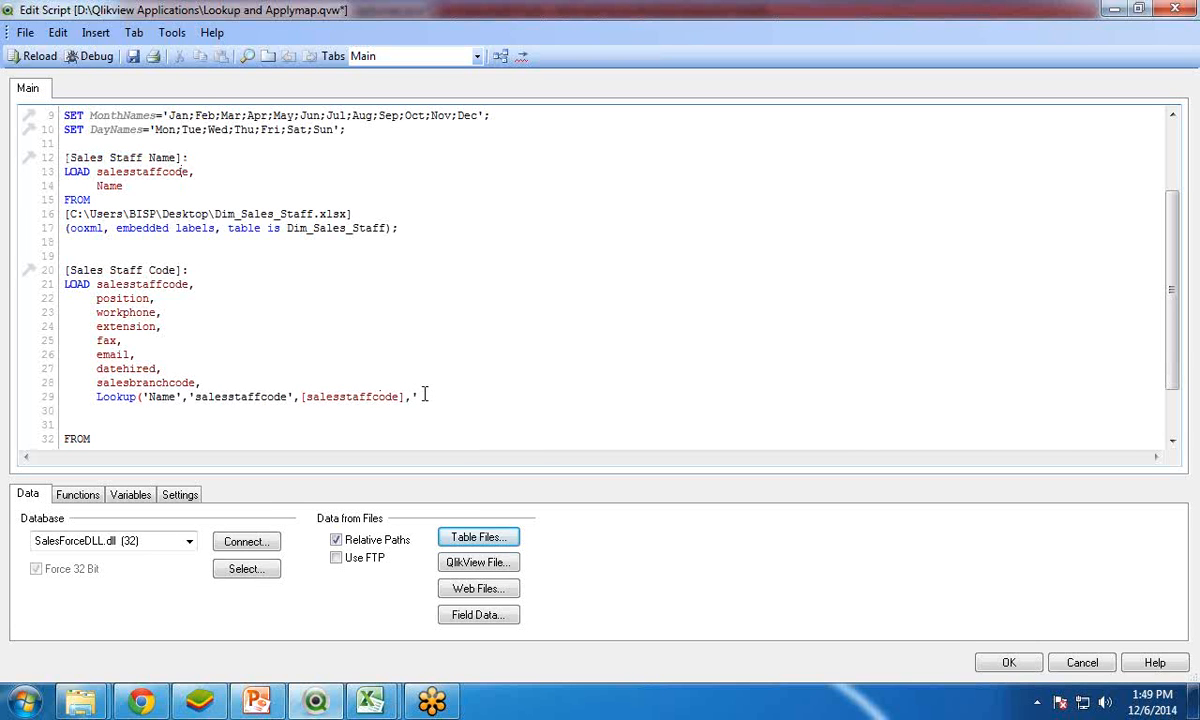
type("Sales Staff Name")
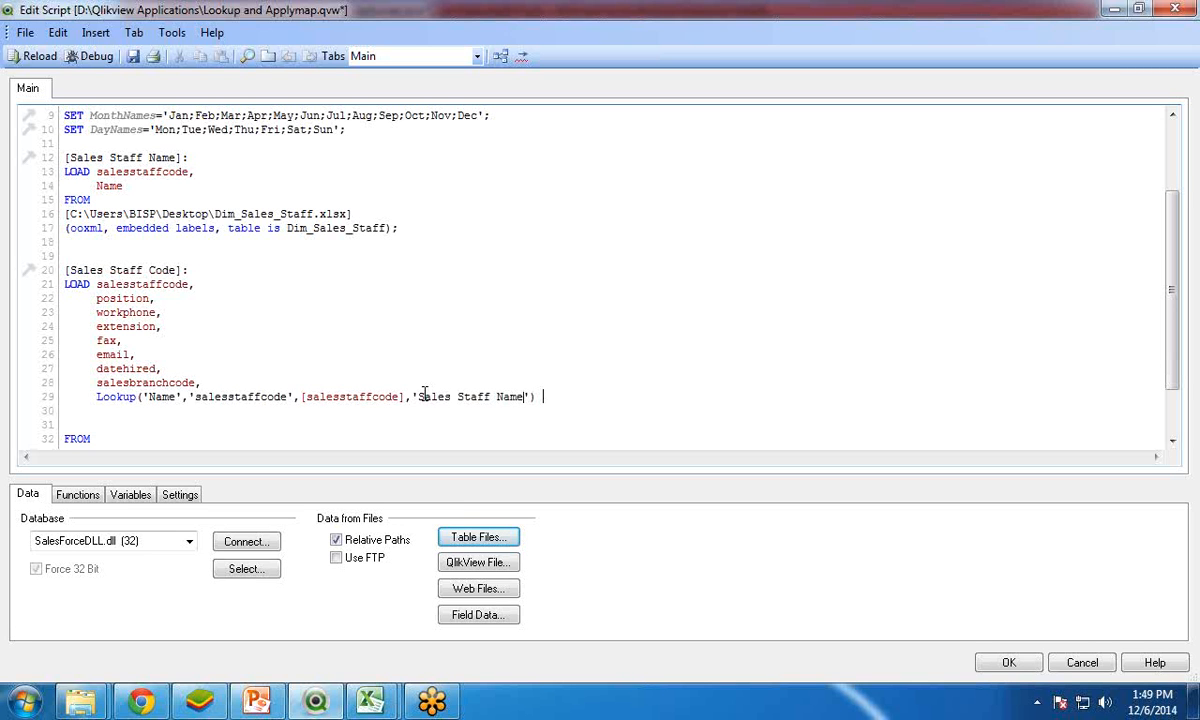
left_click_drag(71, 270, 172, 270)
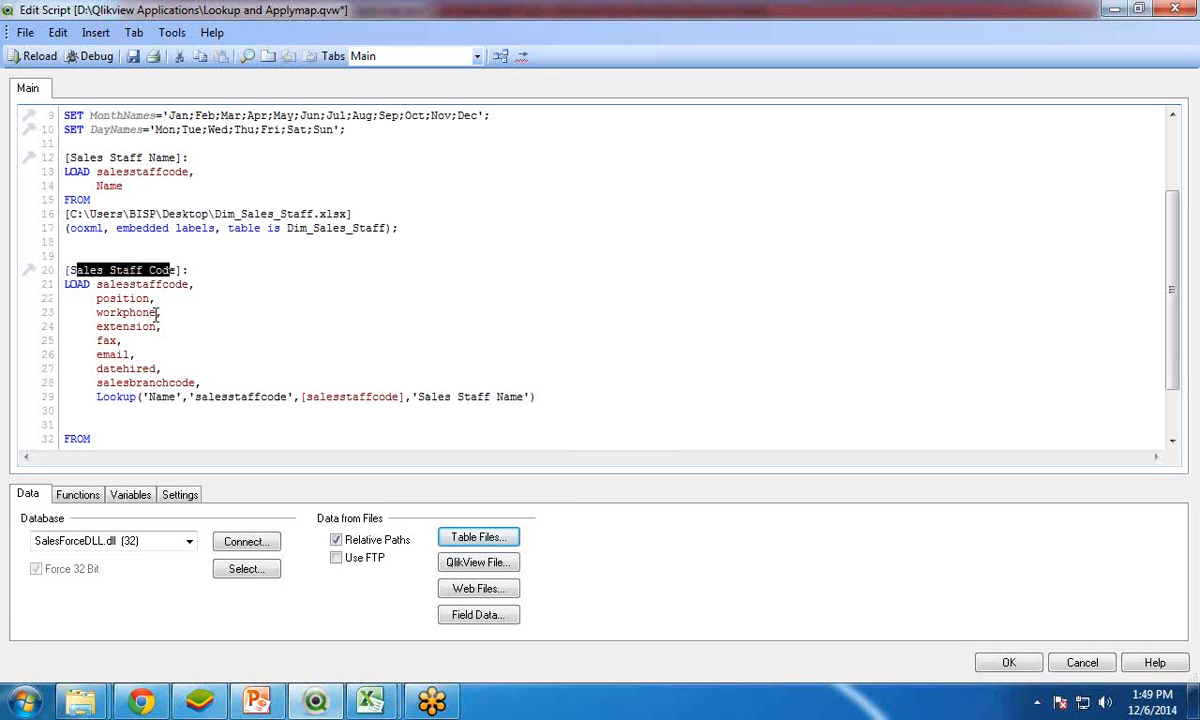
left_click(157, 313)
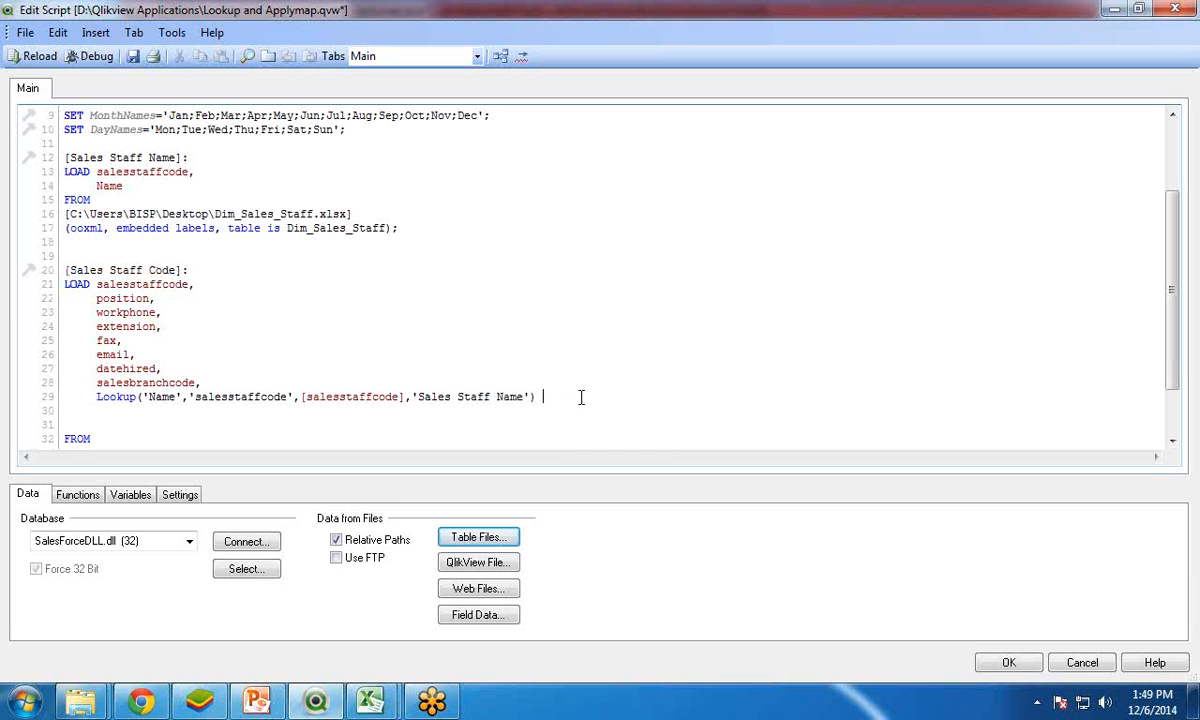
type("as [Staff Name")
left_click_drag(96, 397, 148, 397)
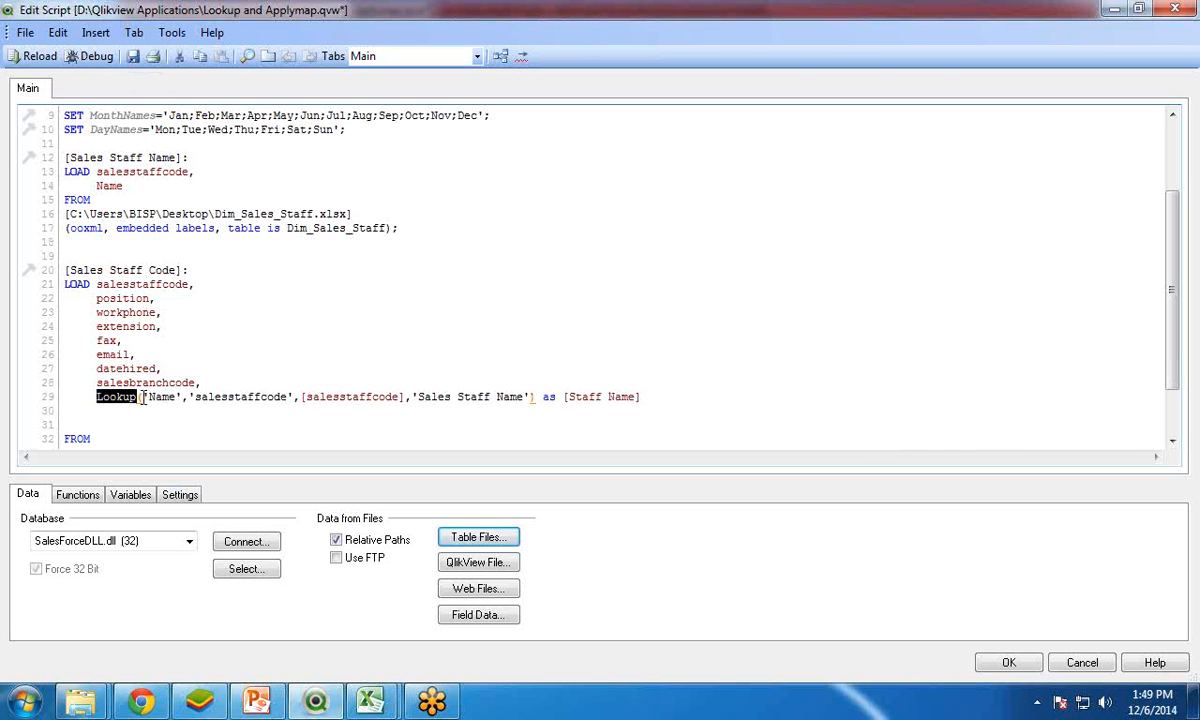
Step: Present the Lookup Function slide in PowerPoint as a slideshow
left_click(257, 700)
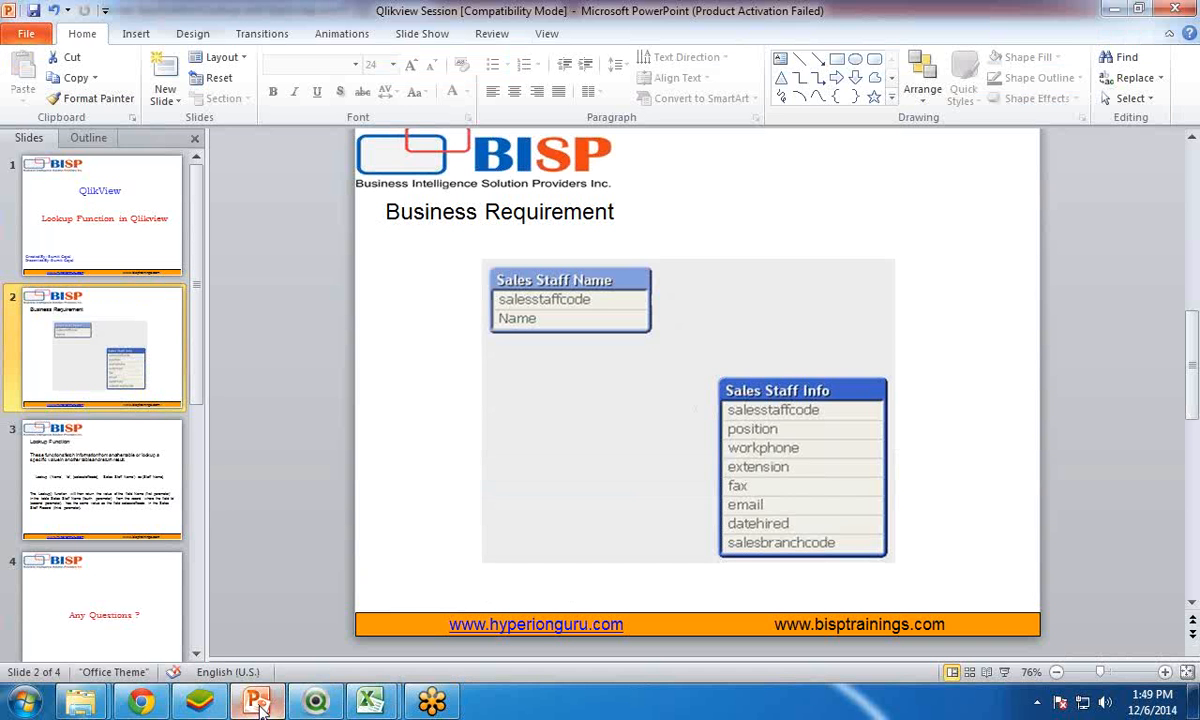
left_click(110, 487)
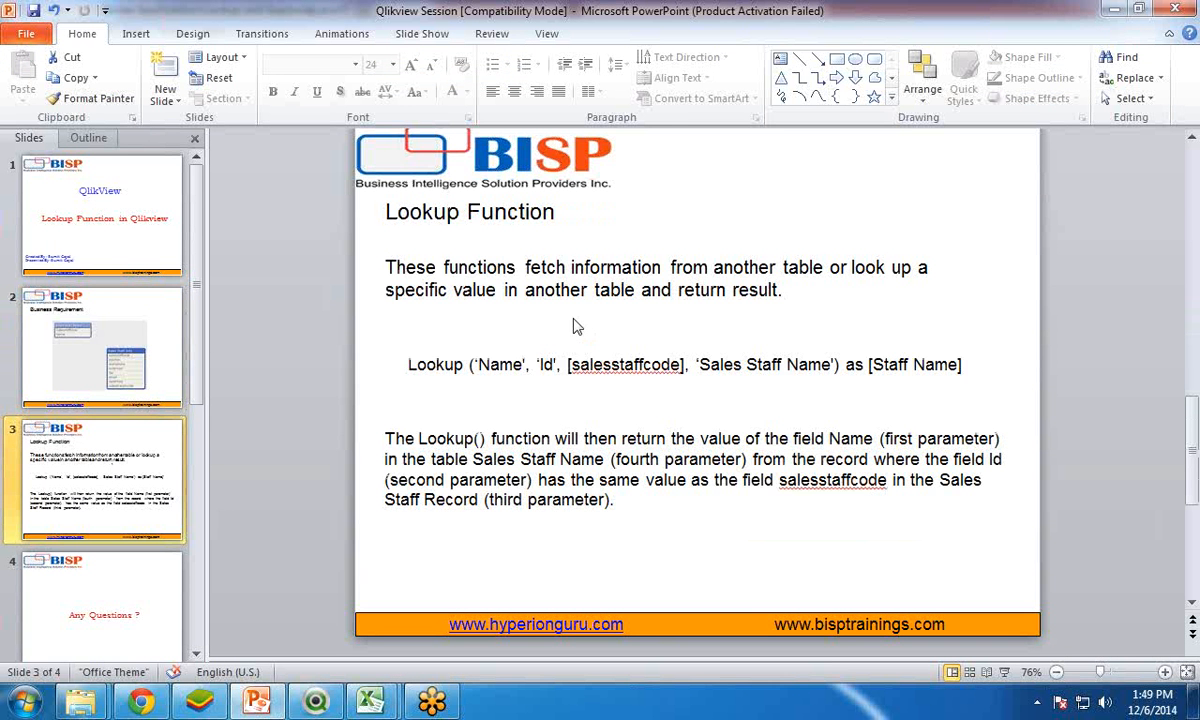
key("shift+F5")
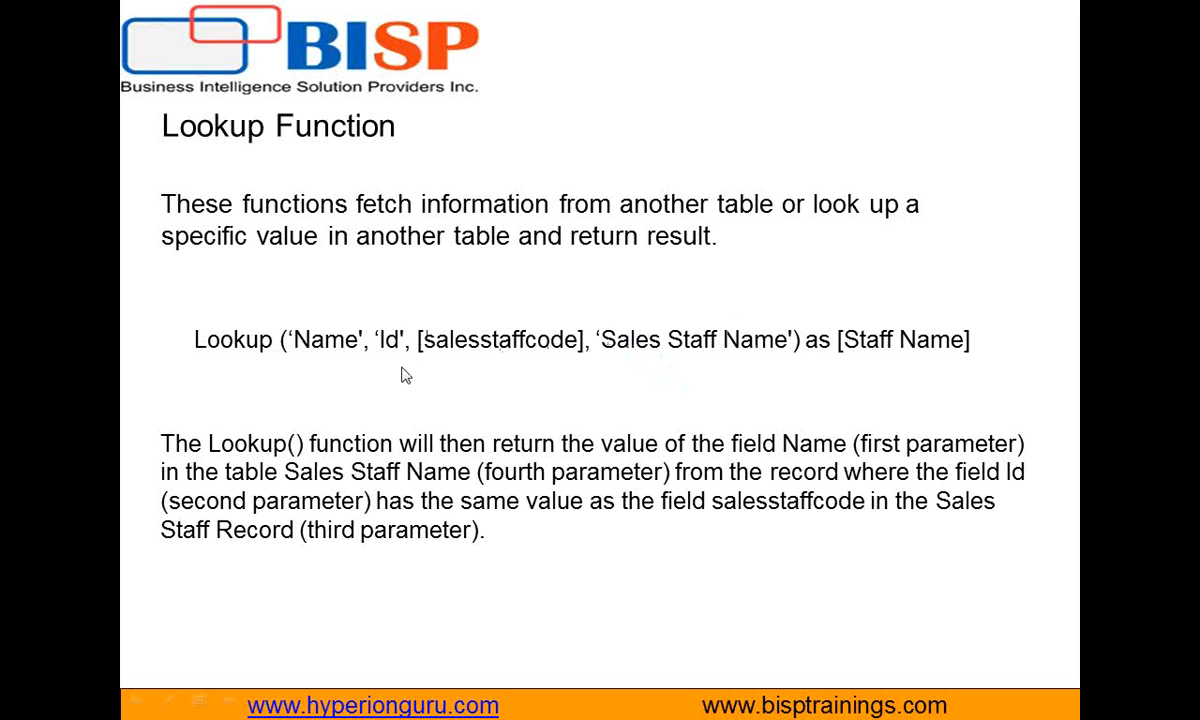
key("Escape")
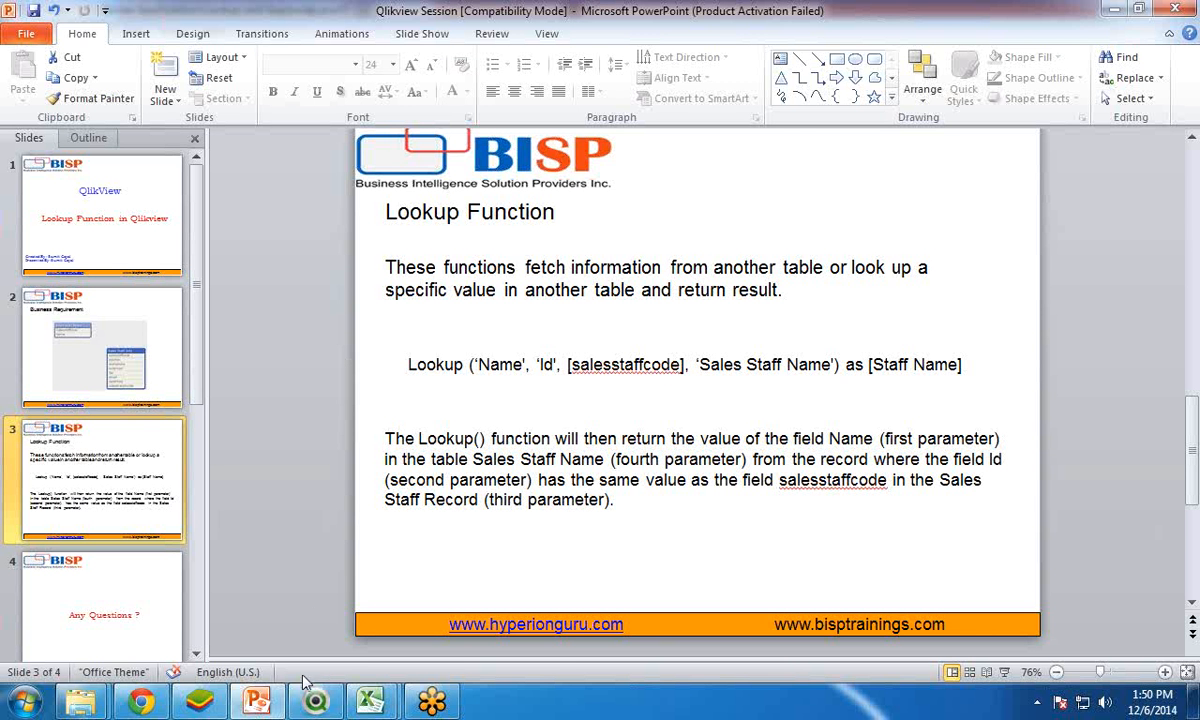
Step: Reload the QlikView data with the Lookup script and open the staff table box's properties
left_click(318, 703)
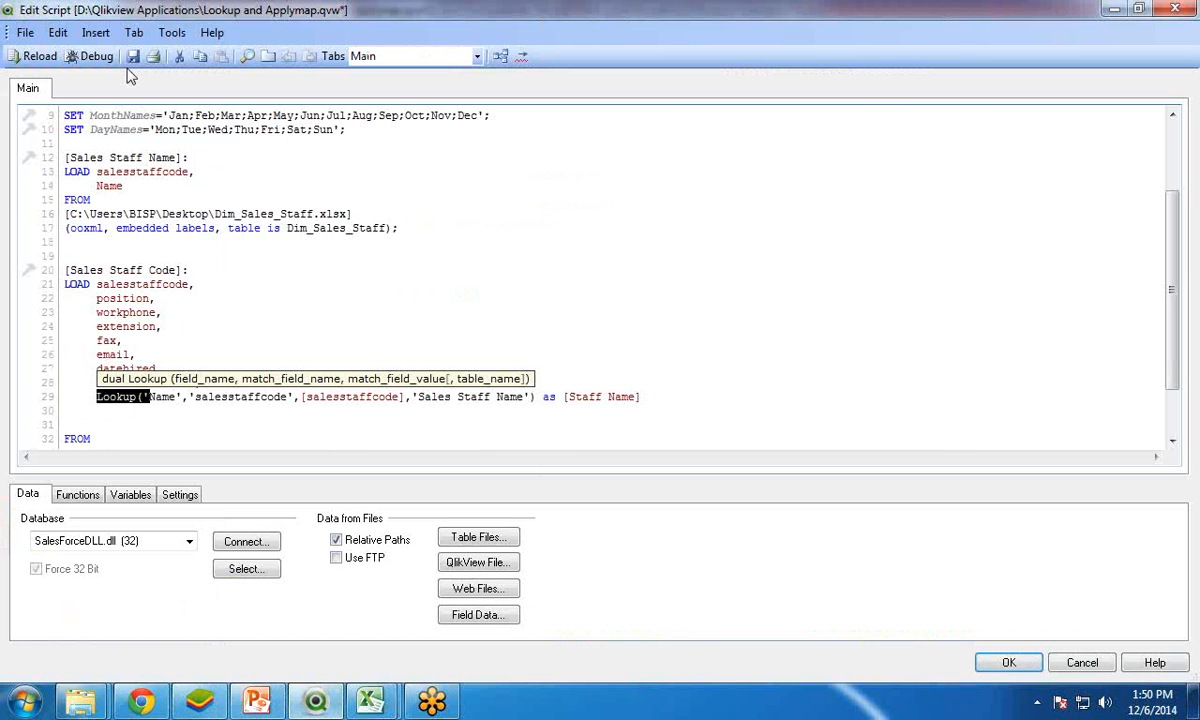
left_click(38, 57)
left_click(563, 556)
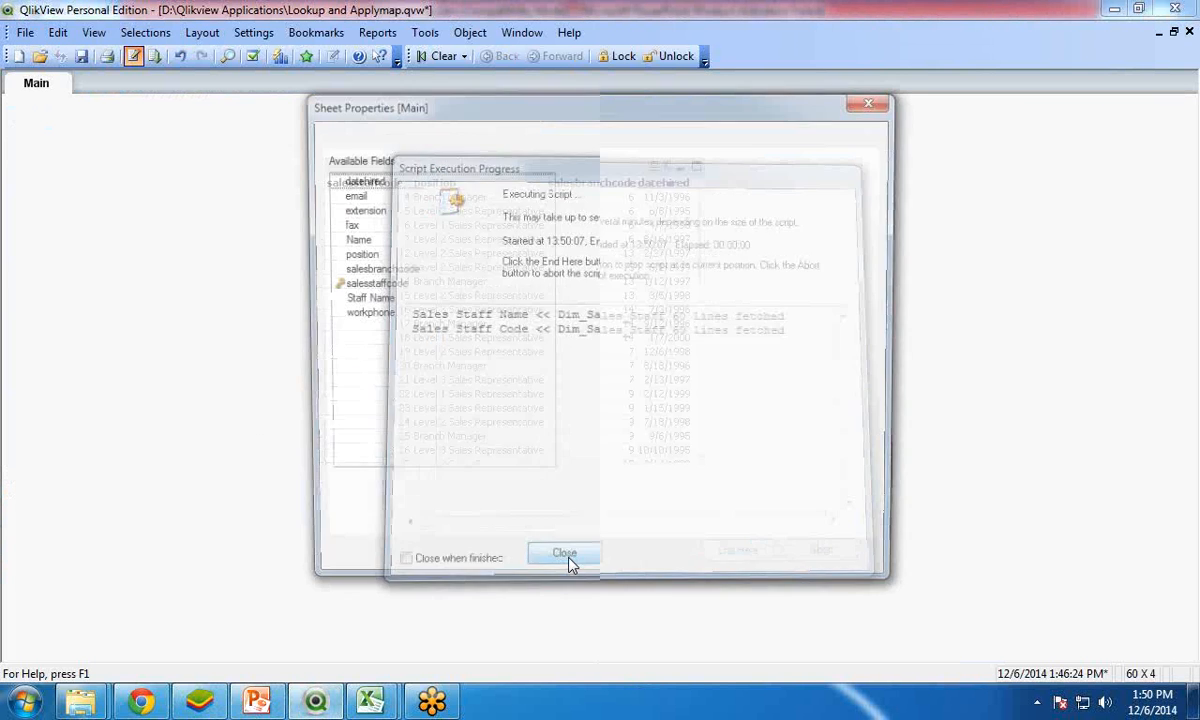
left_click(624, 570)
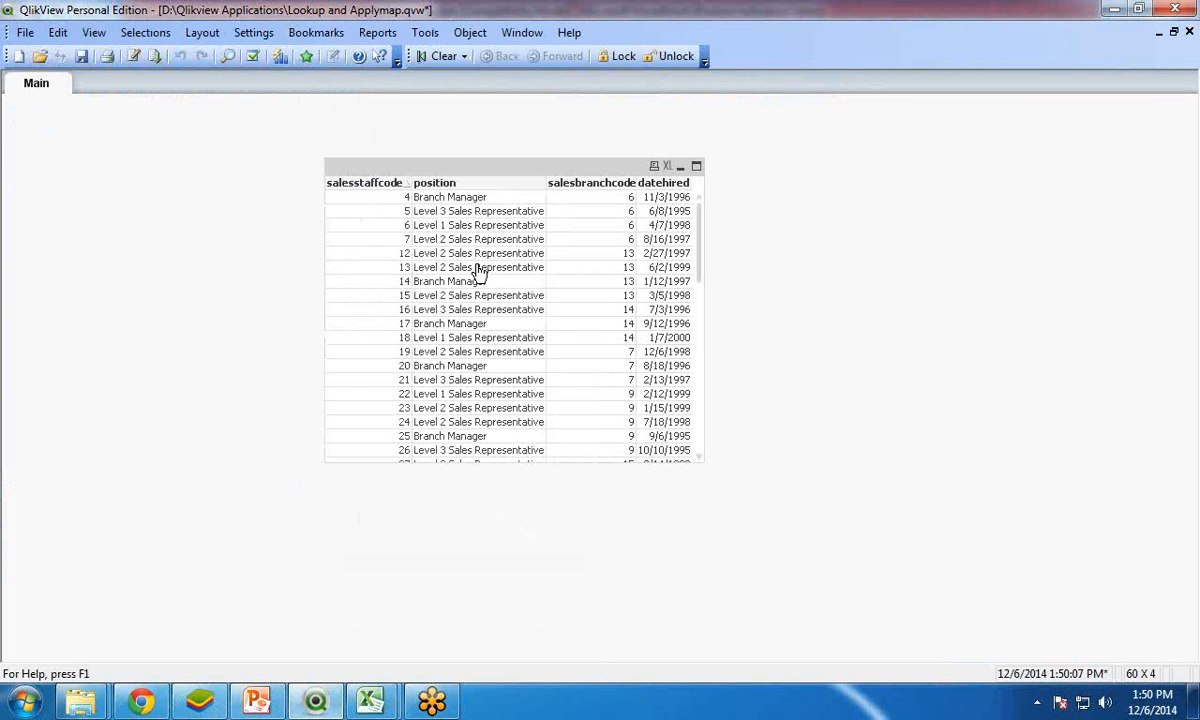
right_click(434, 166)
left_click(455, 174)
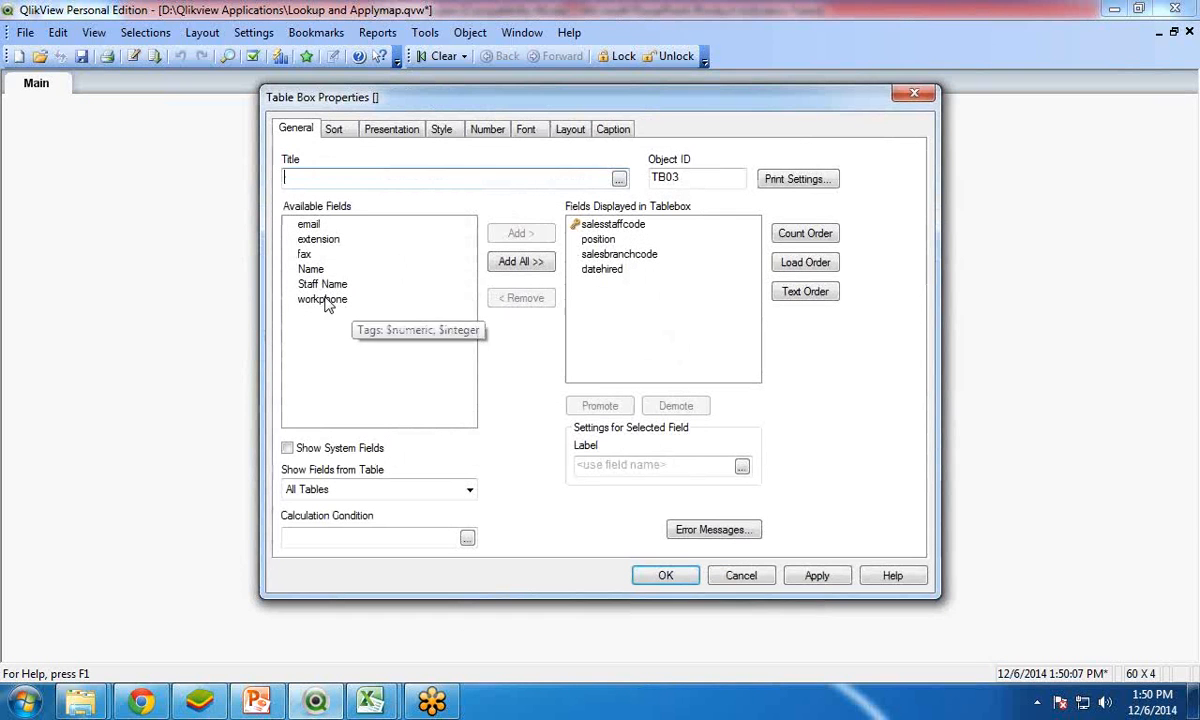
Step: Add Staff Name as a column in the staff table box, then open the Table Viewer
left_click(322, 285)
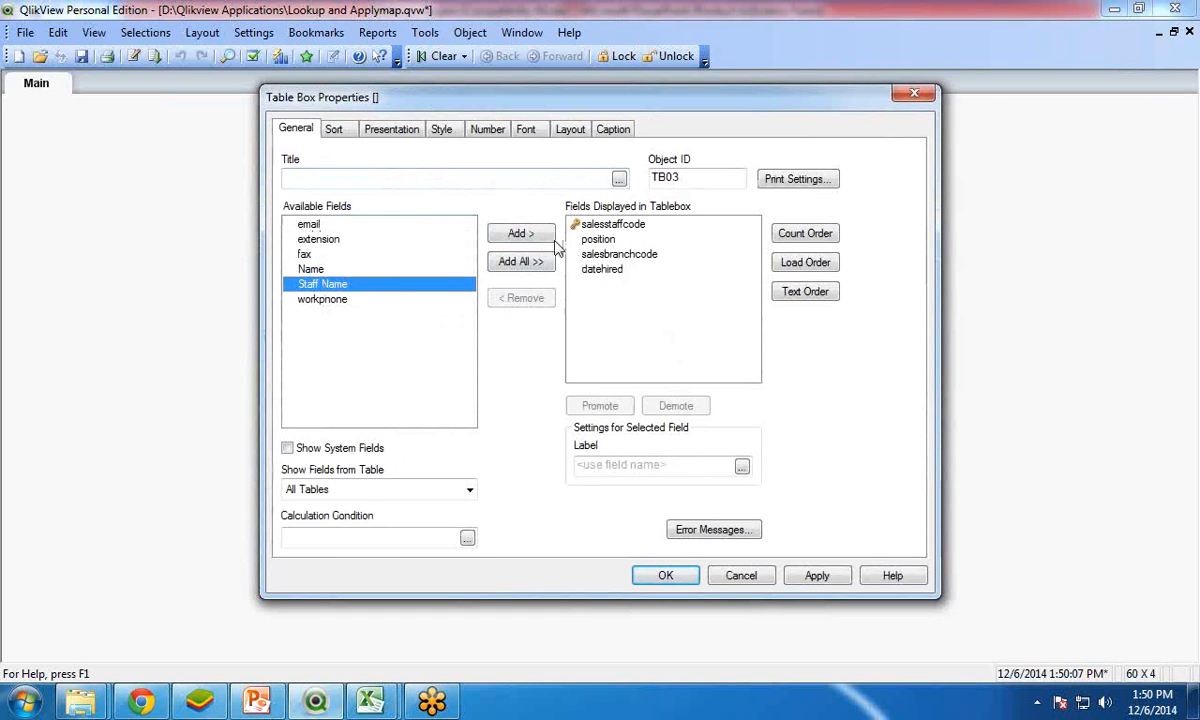
left_click(519, 233)
left_click(684, 577)
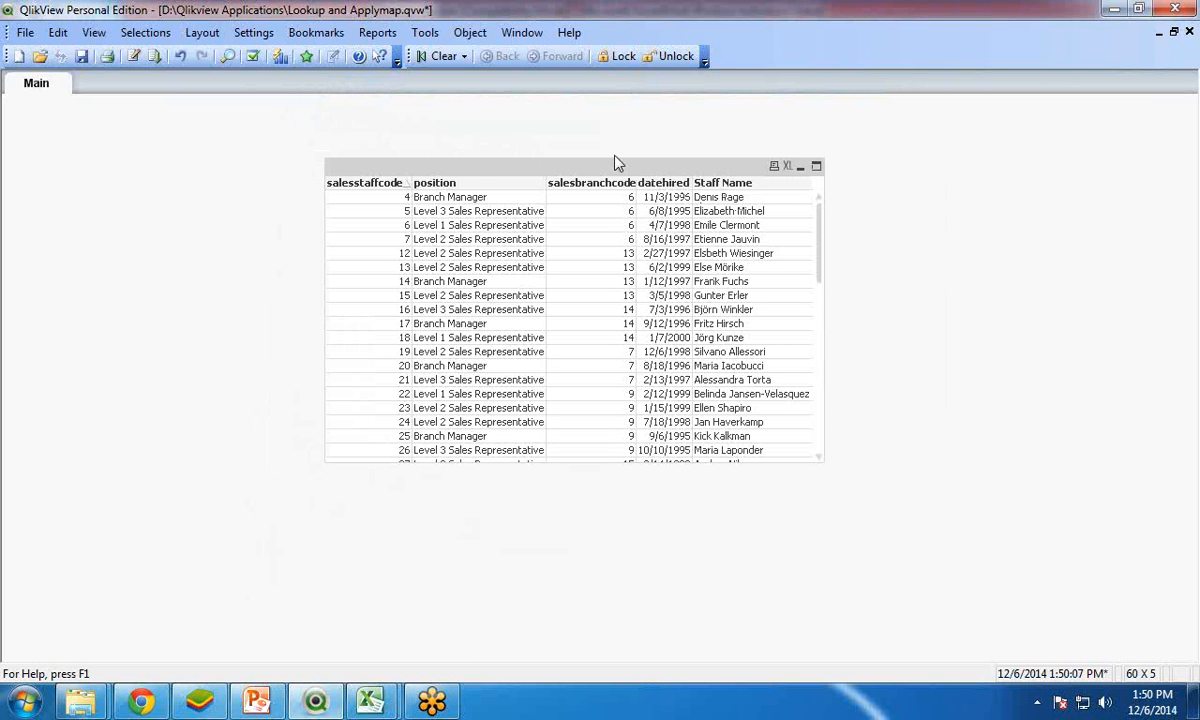
left_click_drag(601, 160, 573, 195)
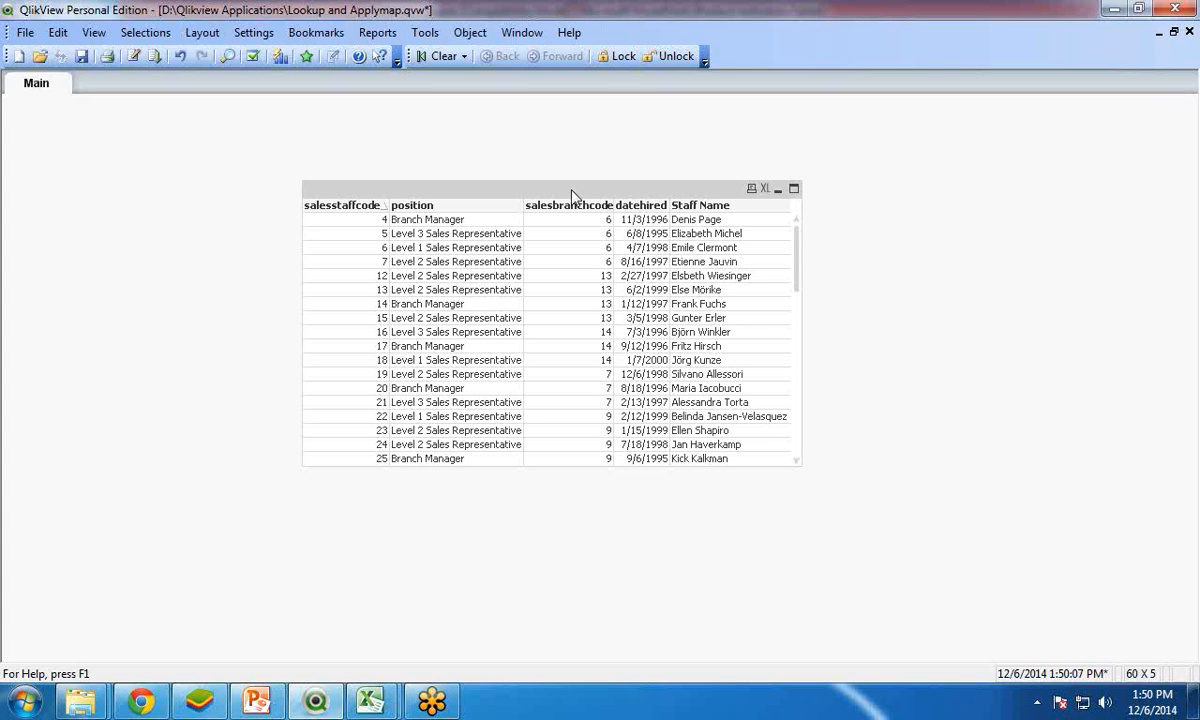
key("ctrl+t")
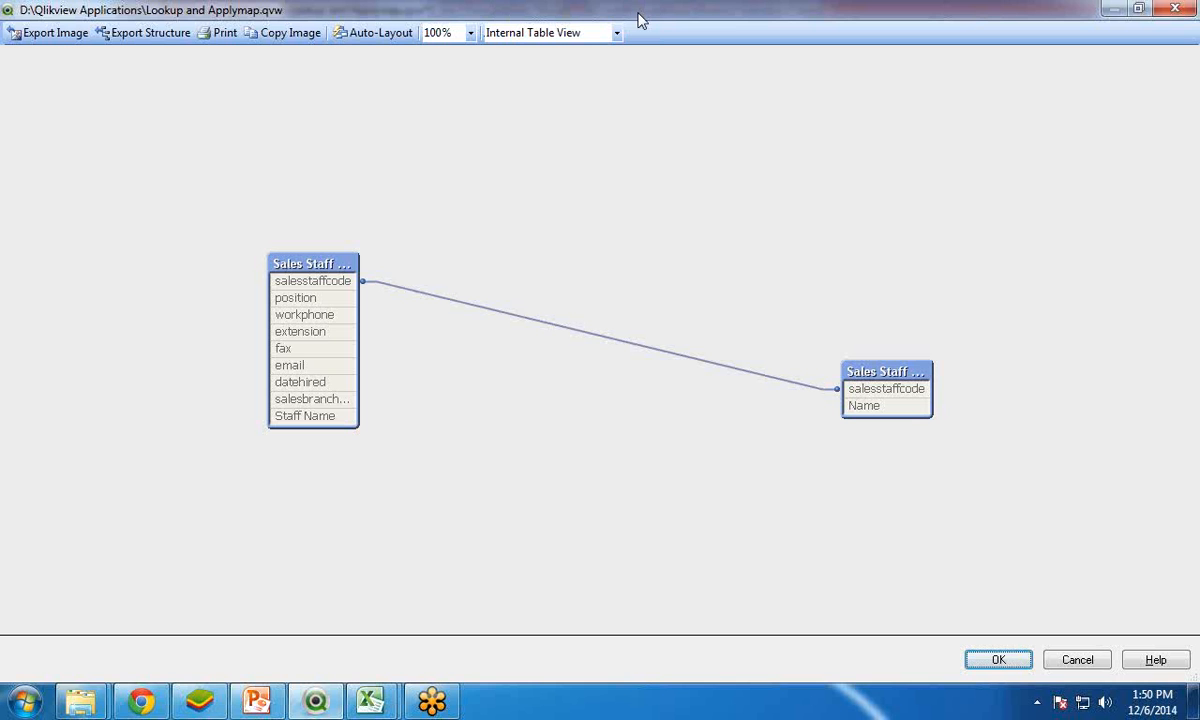
Step: Place the two Sales Staff tables side by side in the Table Viewer, then close it
left_click(1144, 8)
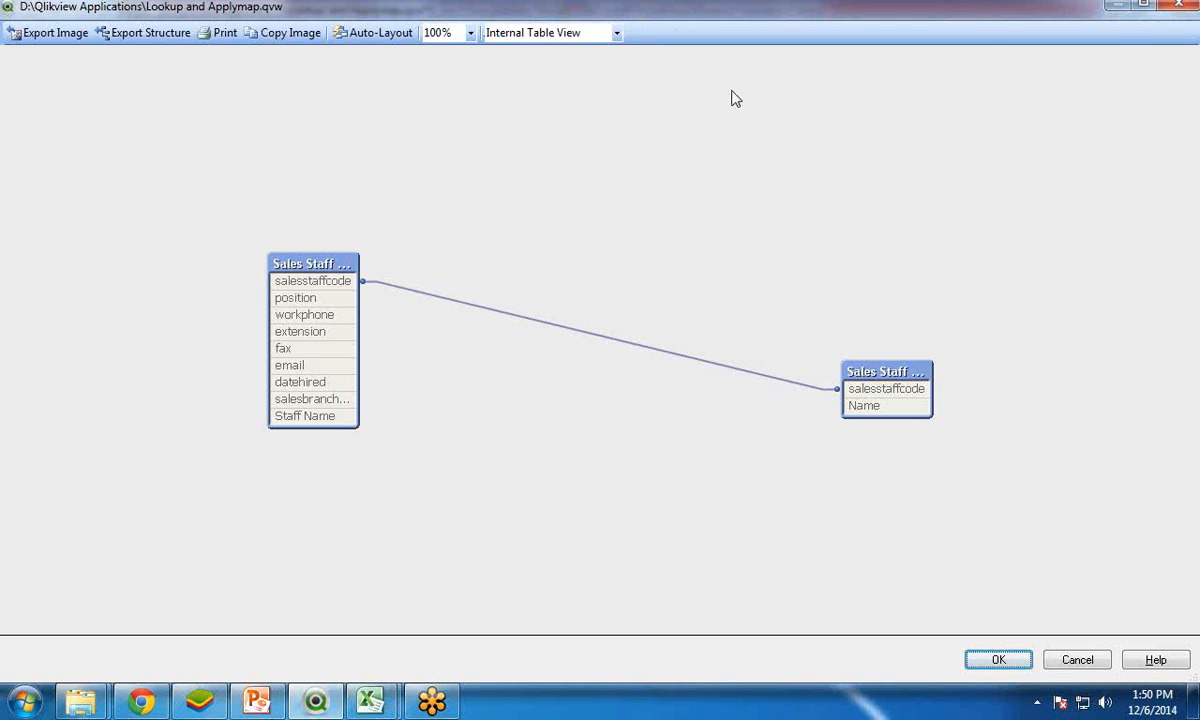
left_click(1143, 5)
left_click_drag(873, 375, 316, 147)
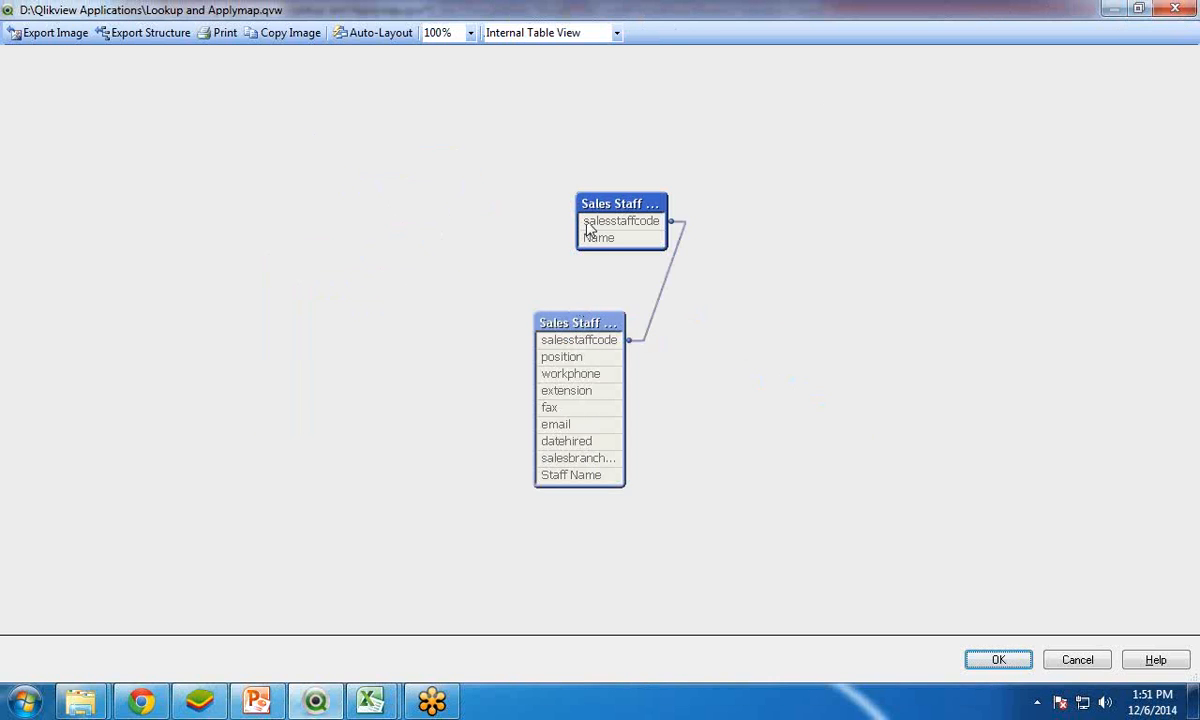
left_click_drag(580, 201, 355, 210)
left_click_drag(712, 340, 688, 216)
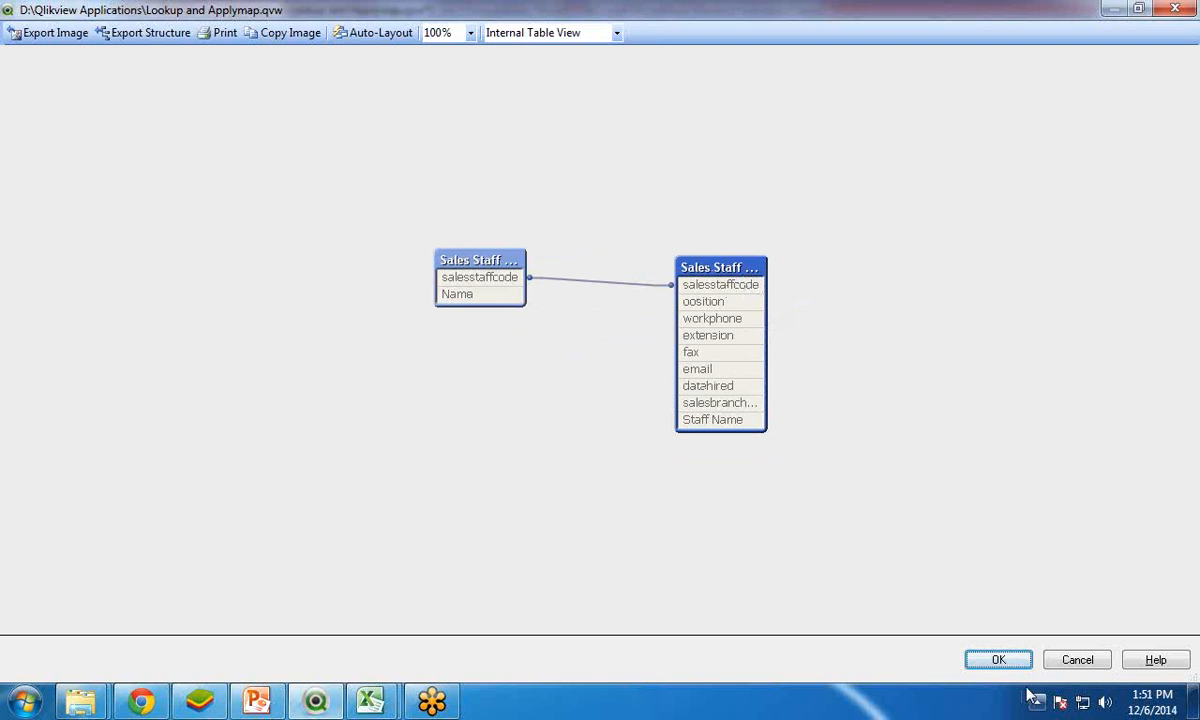
left_click(998, 661)
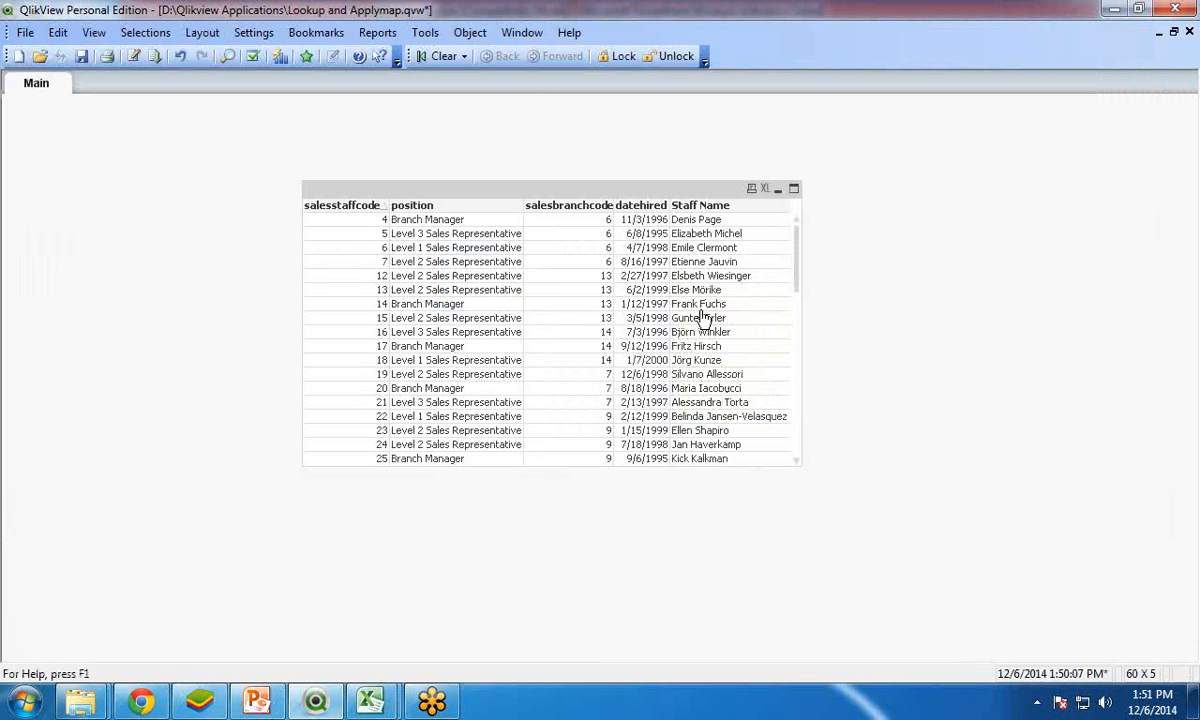
Step: Cut the Lookup(...) as [Staff Name] line 29 out of the Sales Staff Code load
left_click(131, 56)
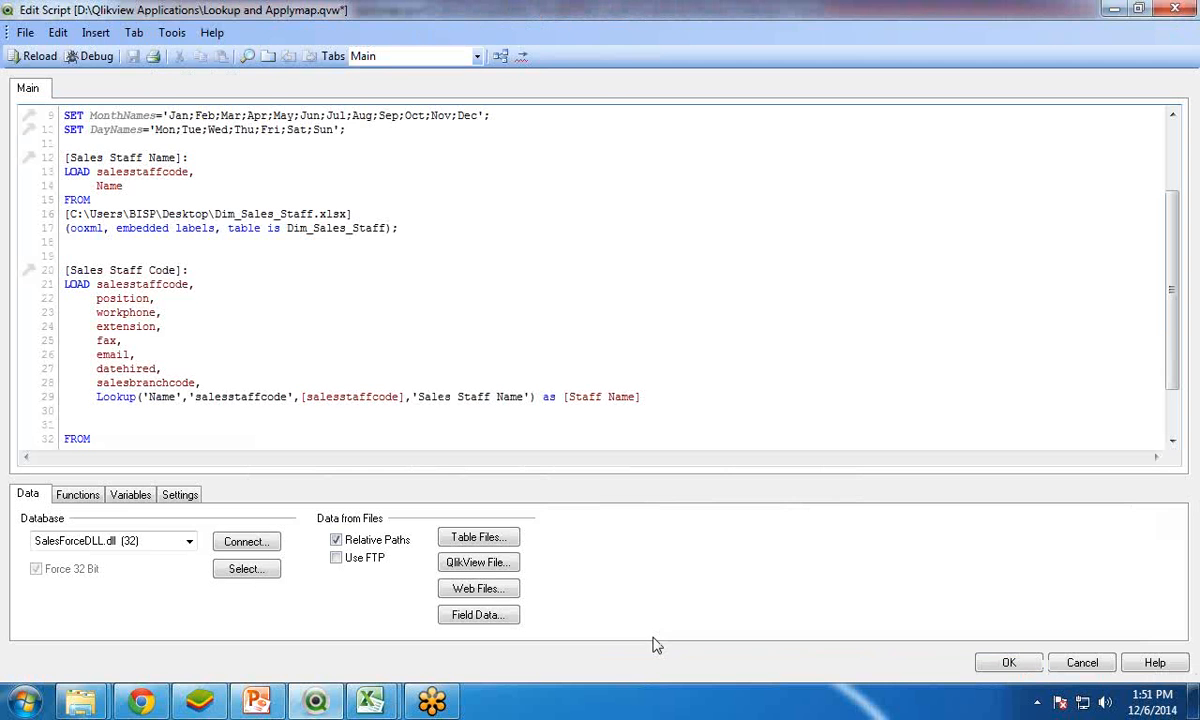
left_click_drag(91, 396, 689, 396)
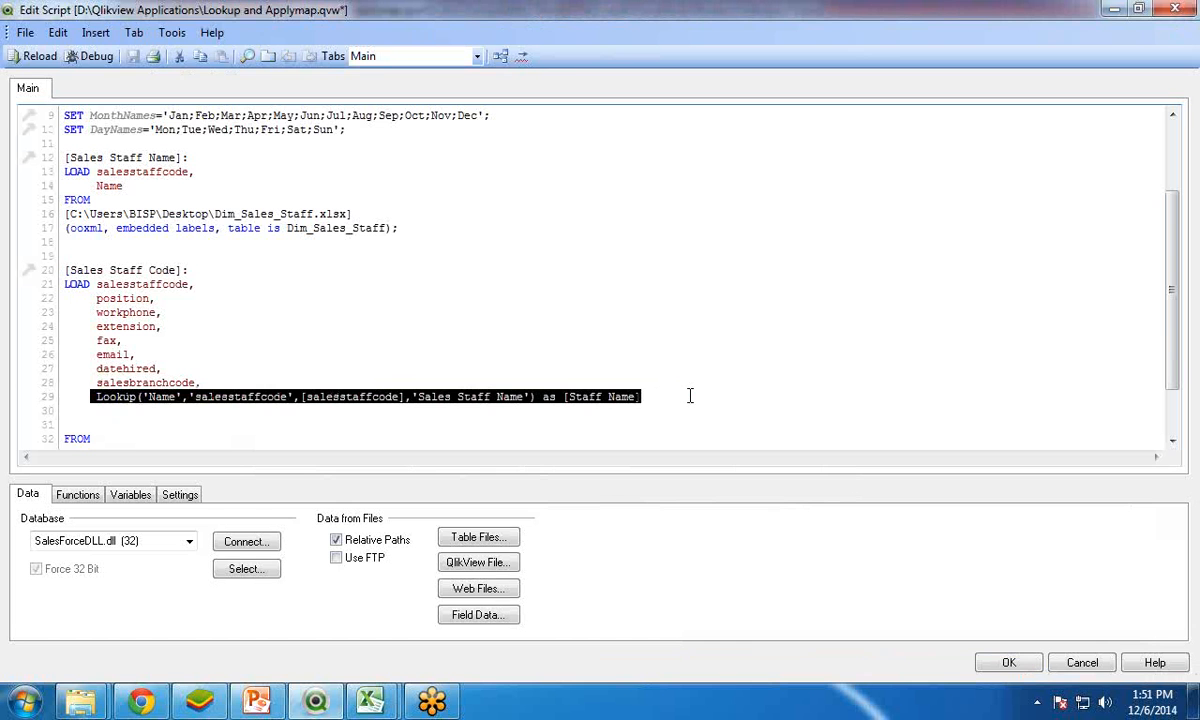
key("ctrl+x")
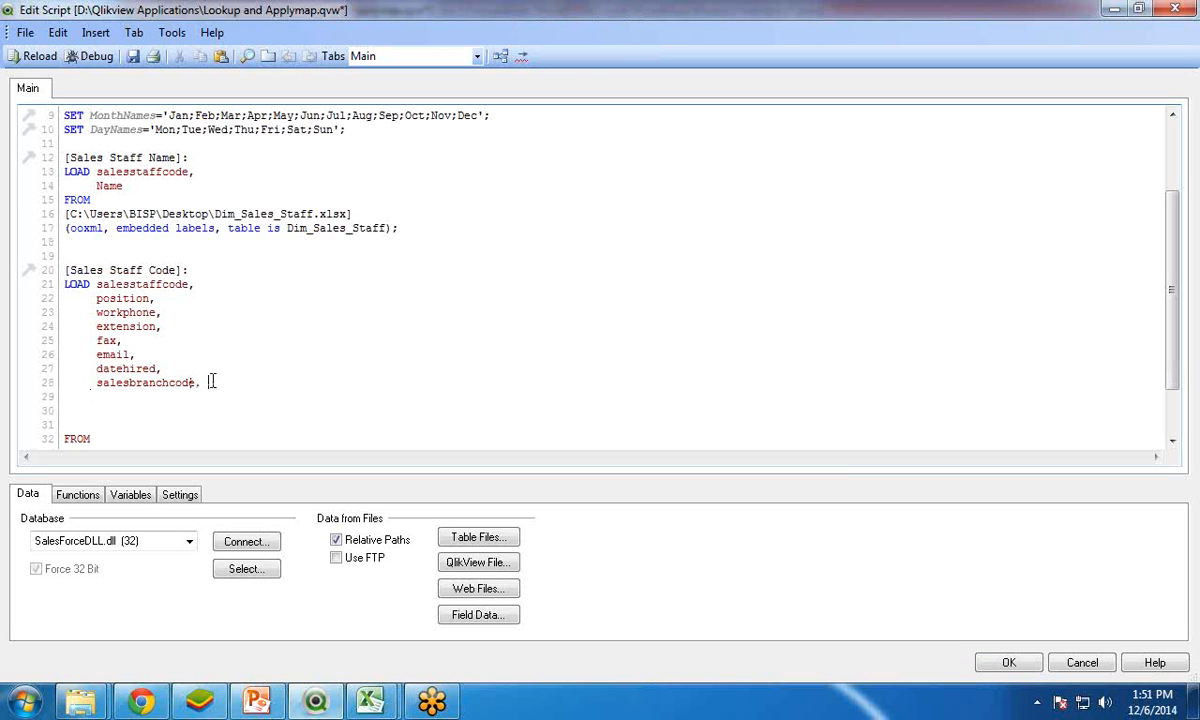
Step: Delete the trailing comma after salesbranchcode and reload the data
key("BackSpace")
left_click(33, 57)
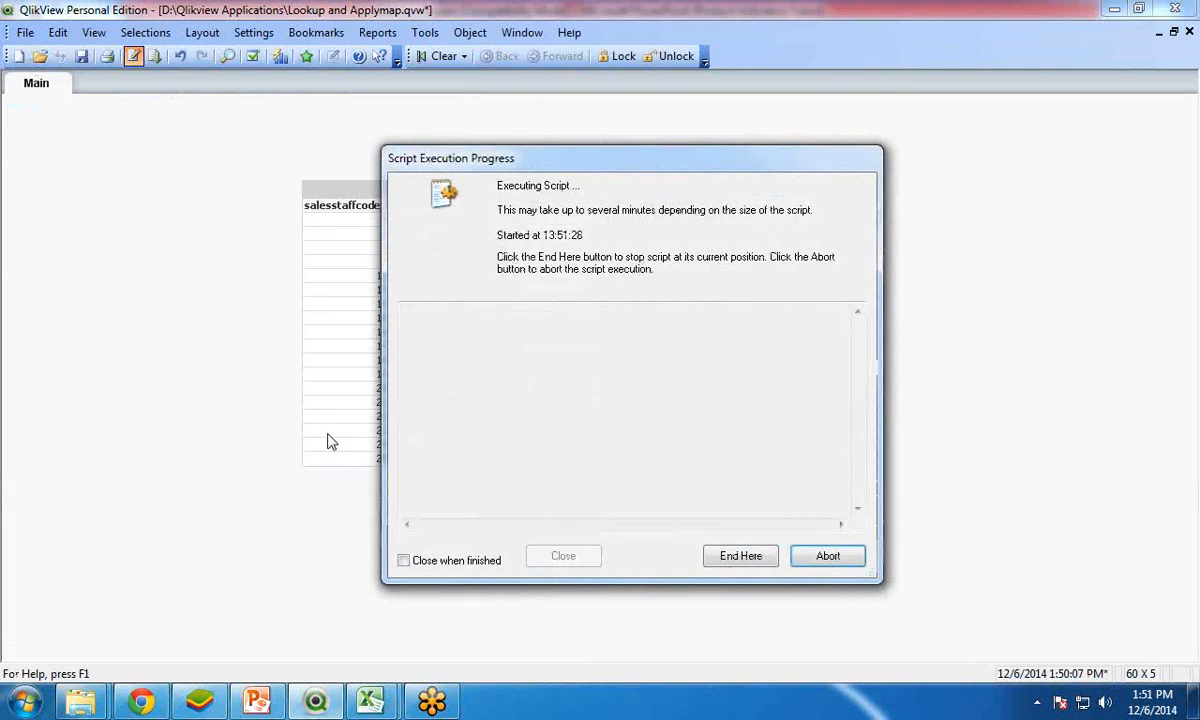
left_click(563, 555)
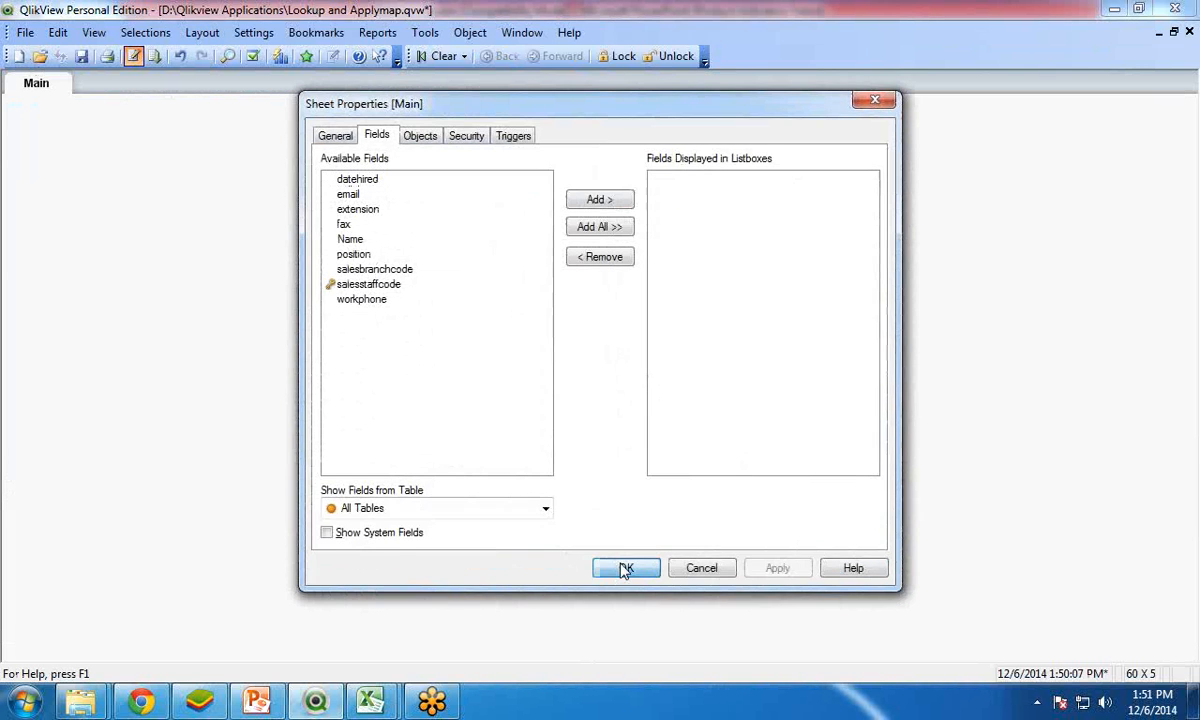
left_click(625, 568)
Step: Replace the Staff Name column with Name in the staff table box
right_click(477, 189)
left_click(509, 197)
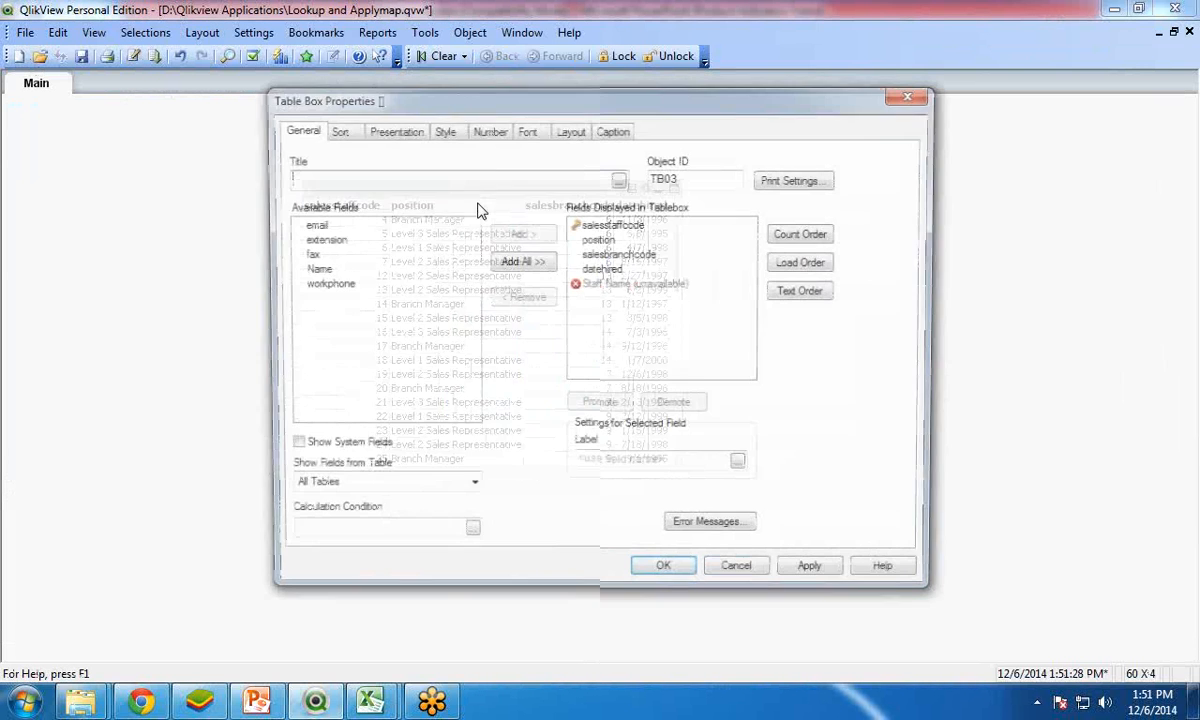
left_click(310, 269)
left_click(520, 233)
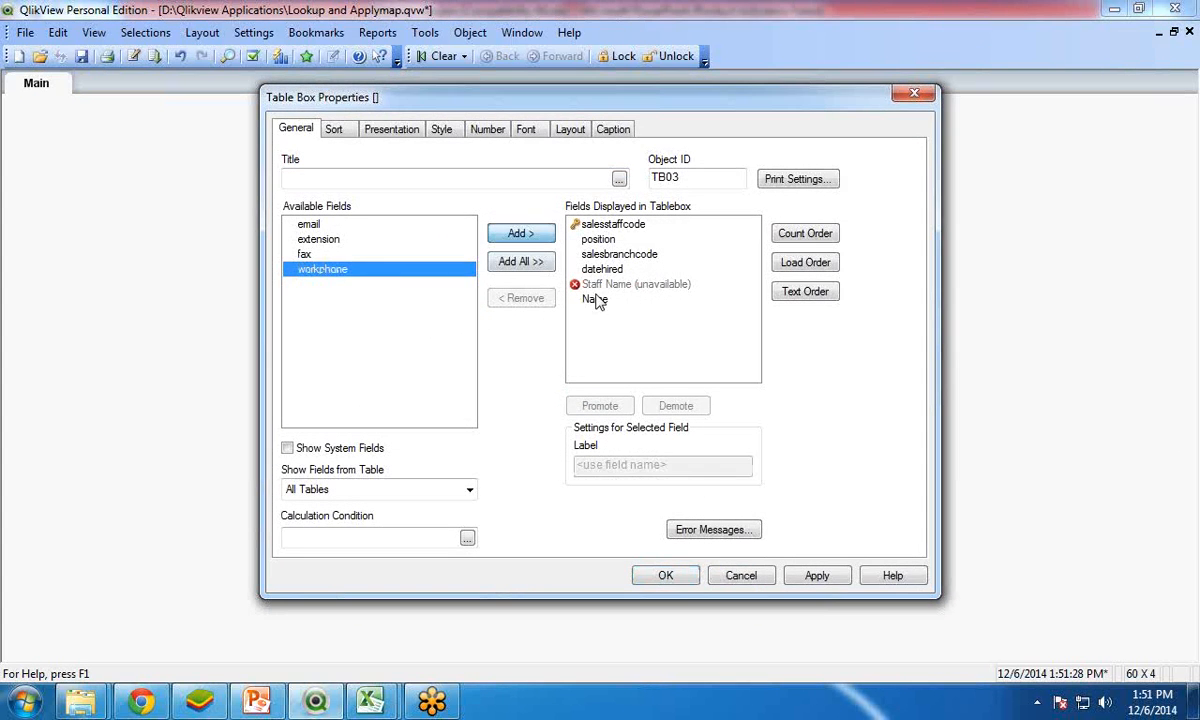
left_click(605, 284)
left_click(516, 299)
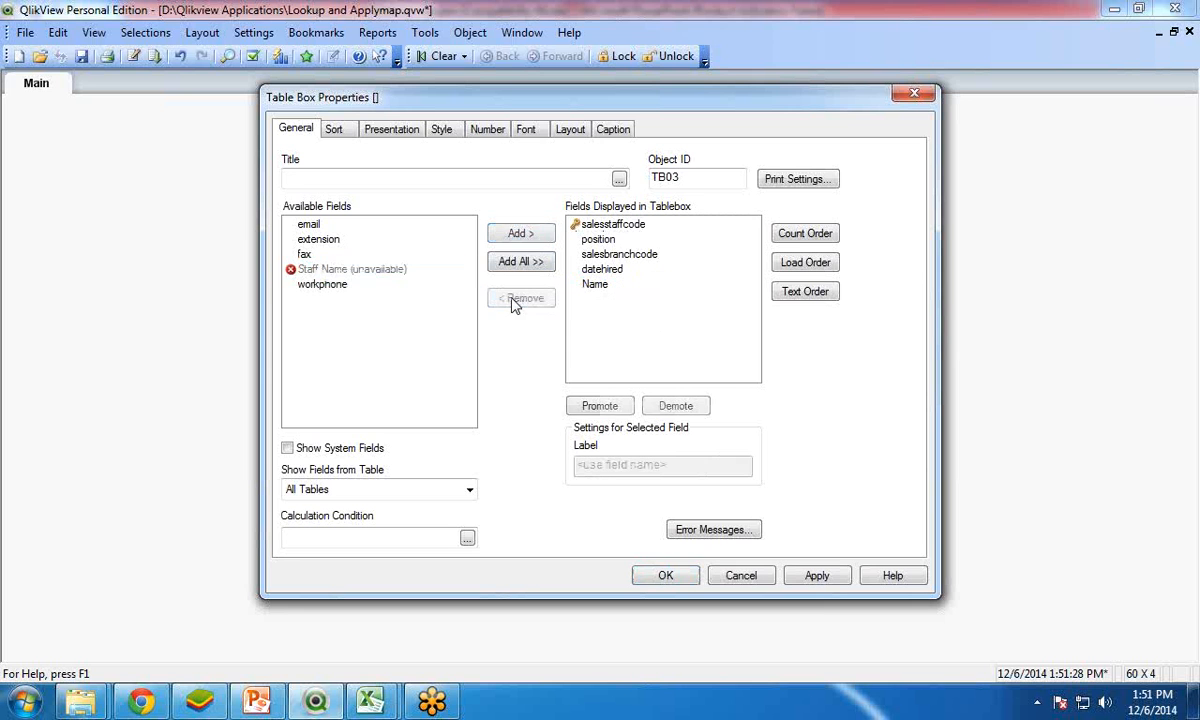
left_click(665, 576)
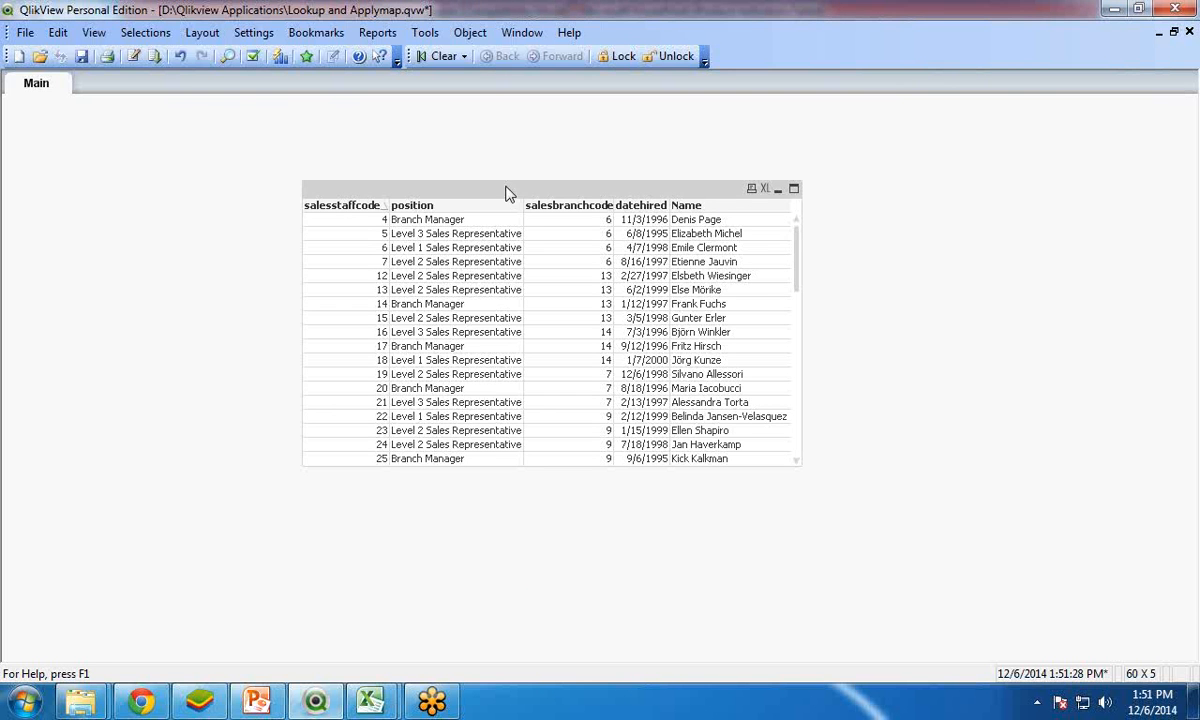
Step: Alias salesstaffcode as [Id] in the Sales Staff Name load and reload the data
left_click(133, 56)
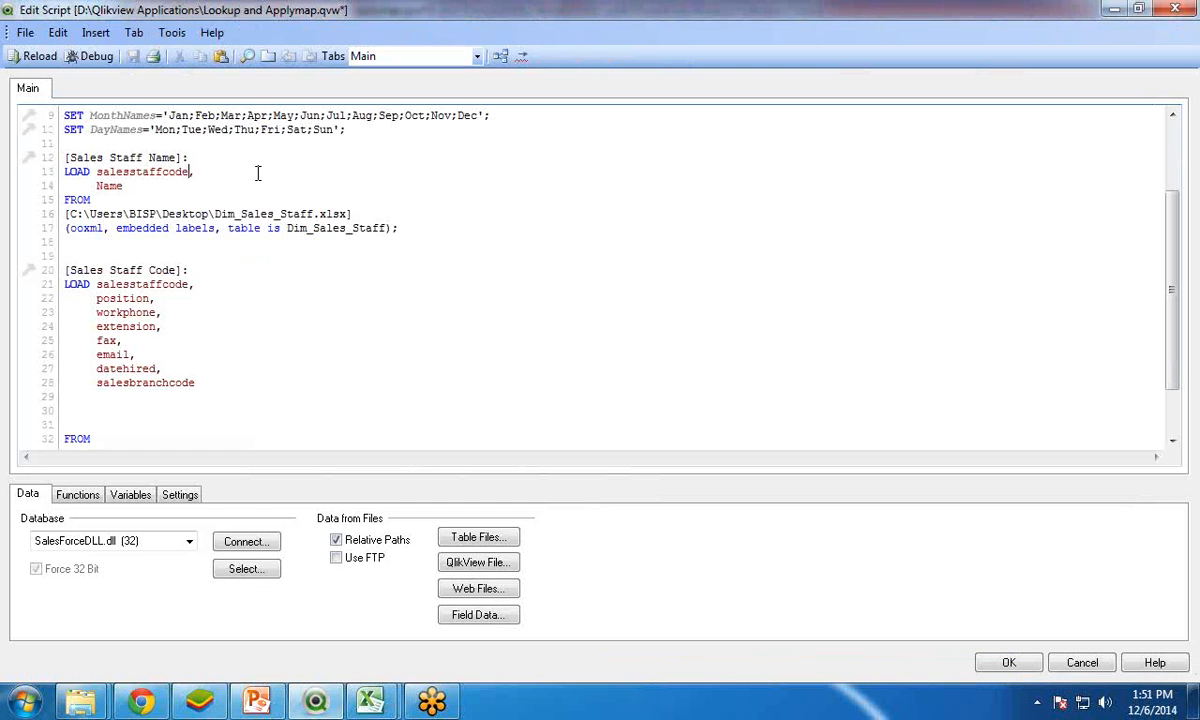
type("as [I")
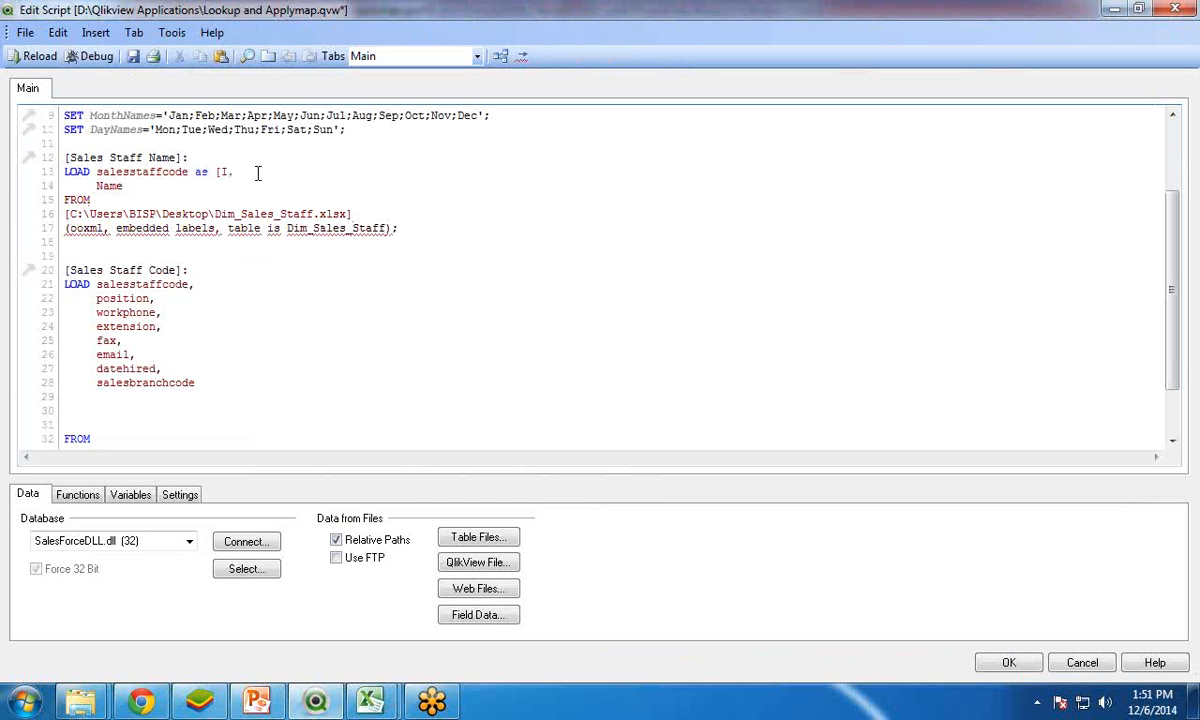
type("d]")
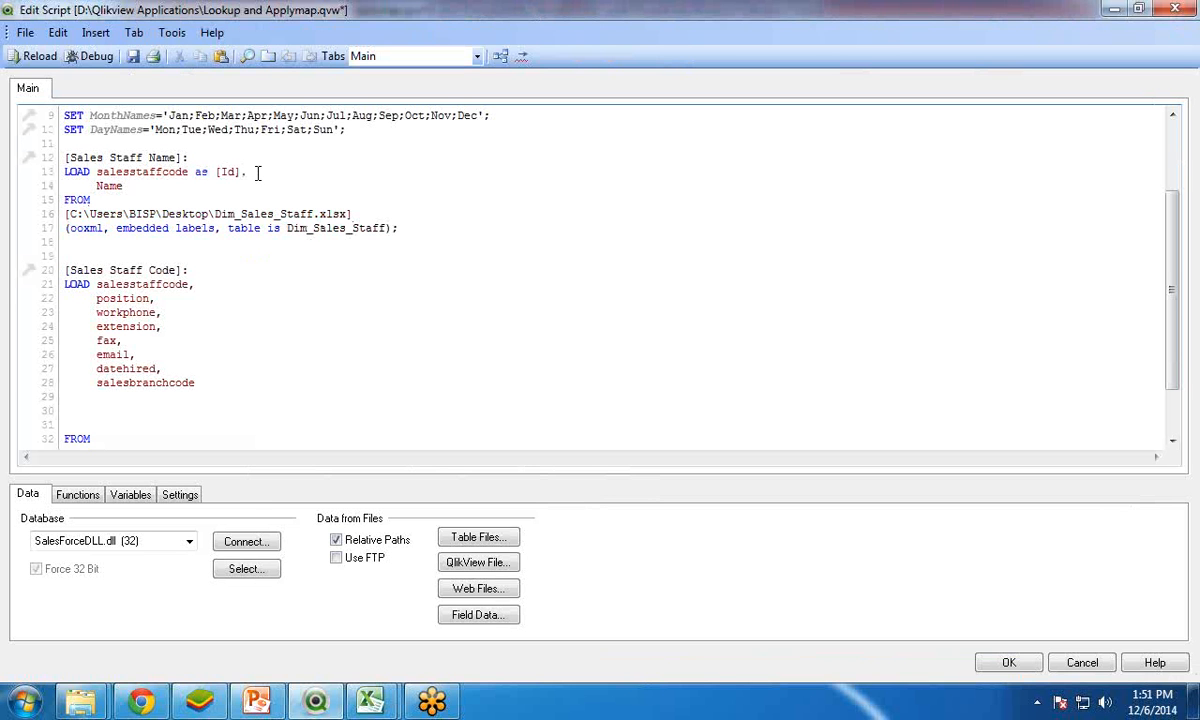
left_click(36, 57)
left_click(574, 557)
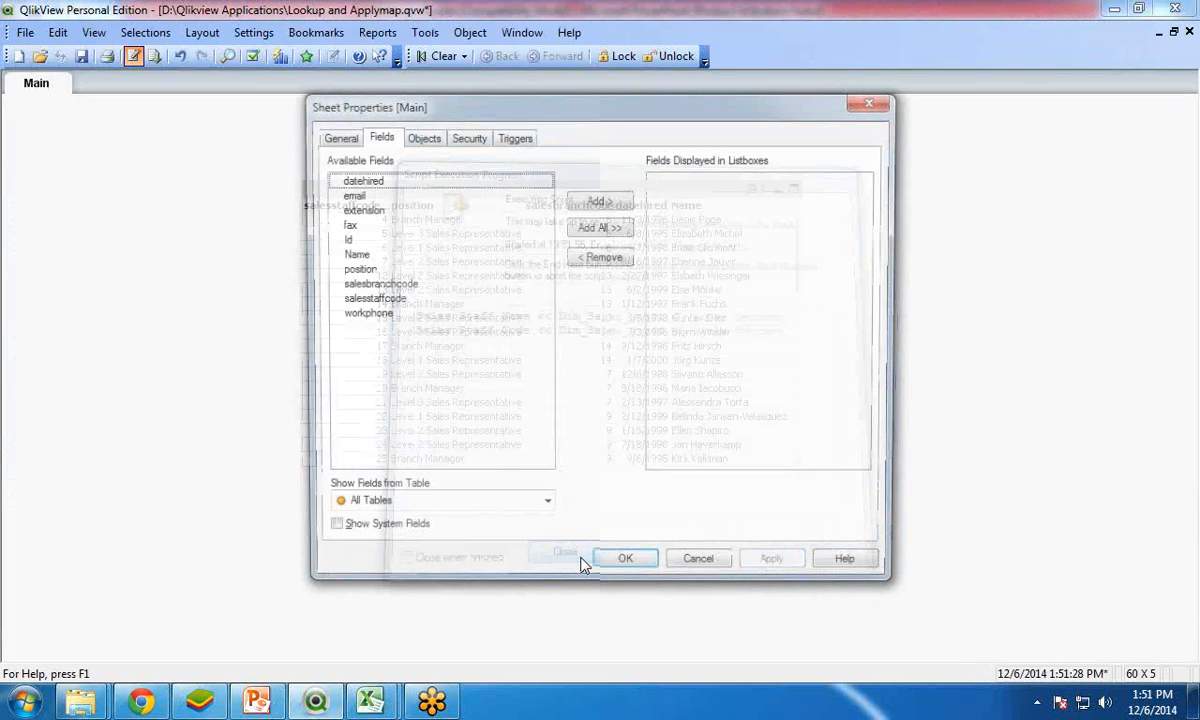
left_click(620, 569)
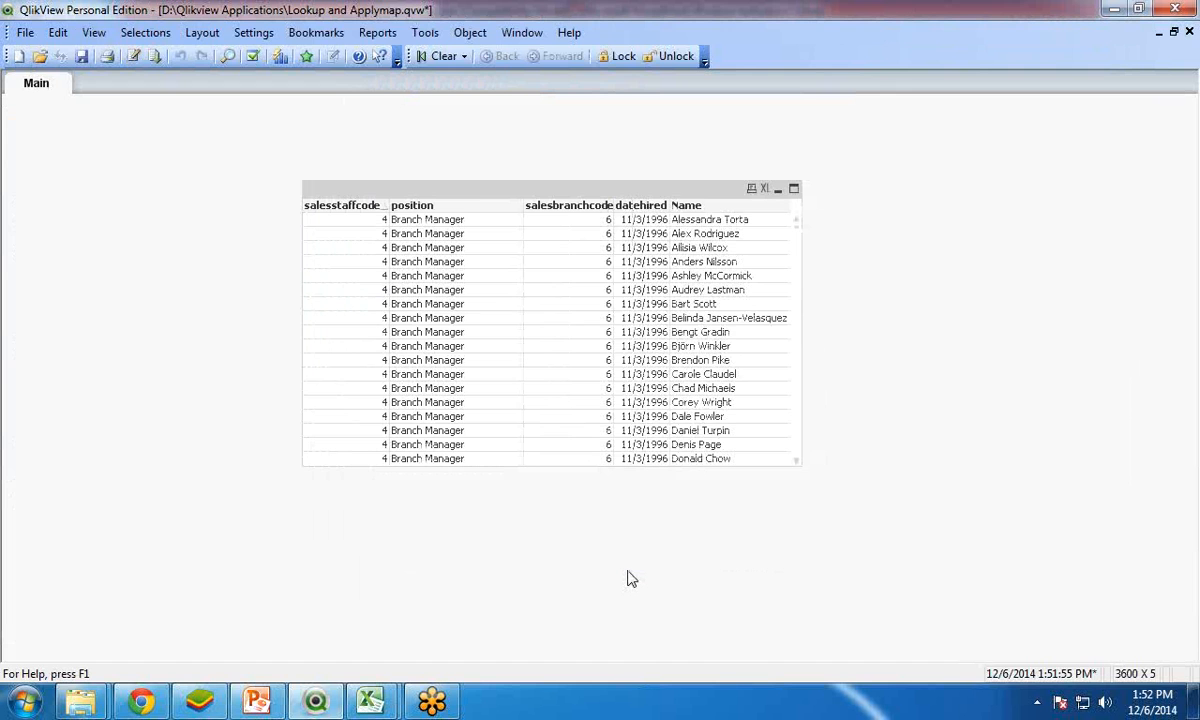
Step: Inspect the Table Viewer, arranging the name table and staff code table side by side
key("ctrl+t")
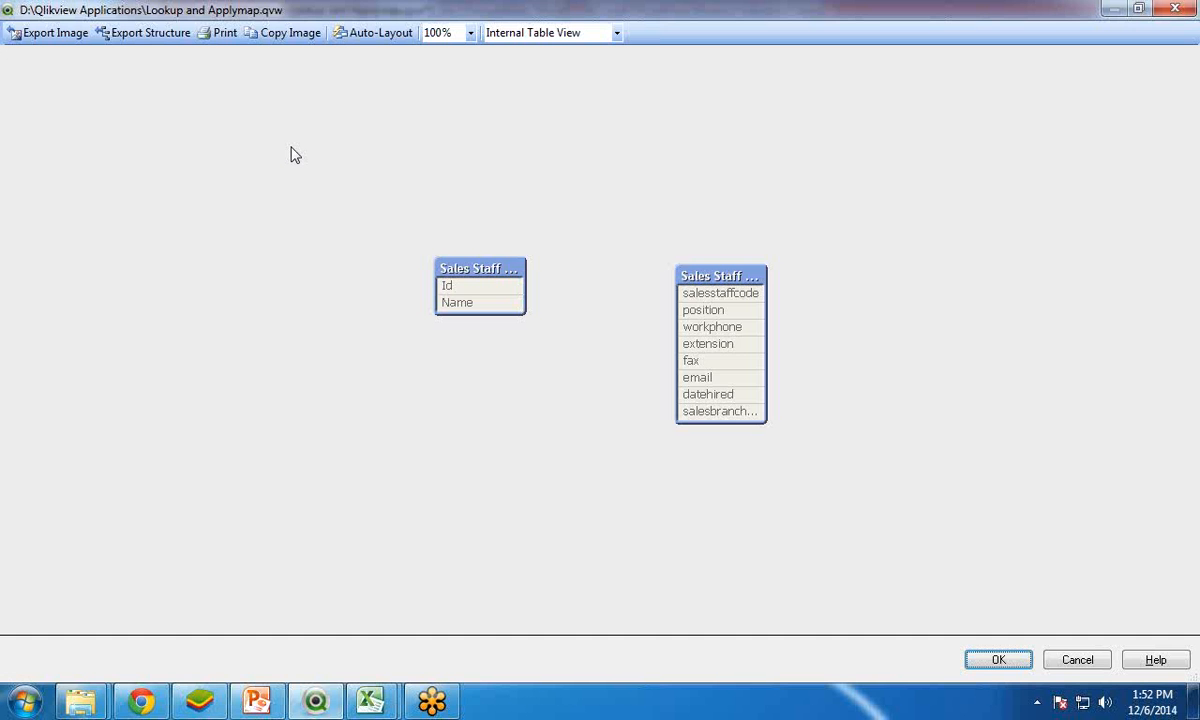
left_click_drag(485, 268, 437, 281)
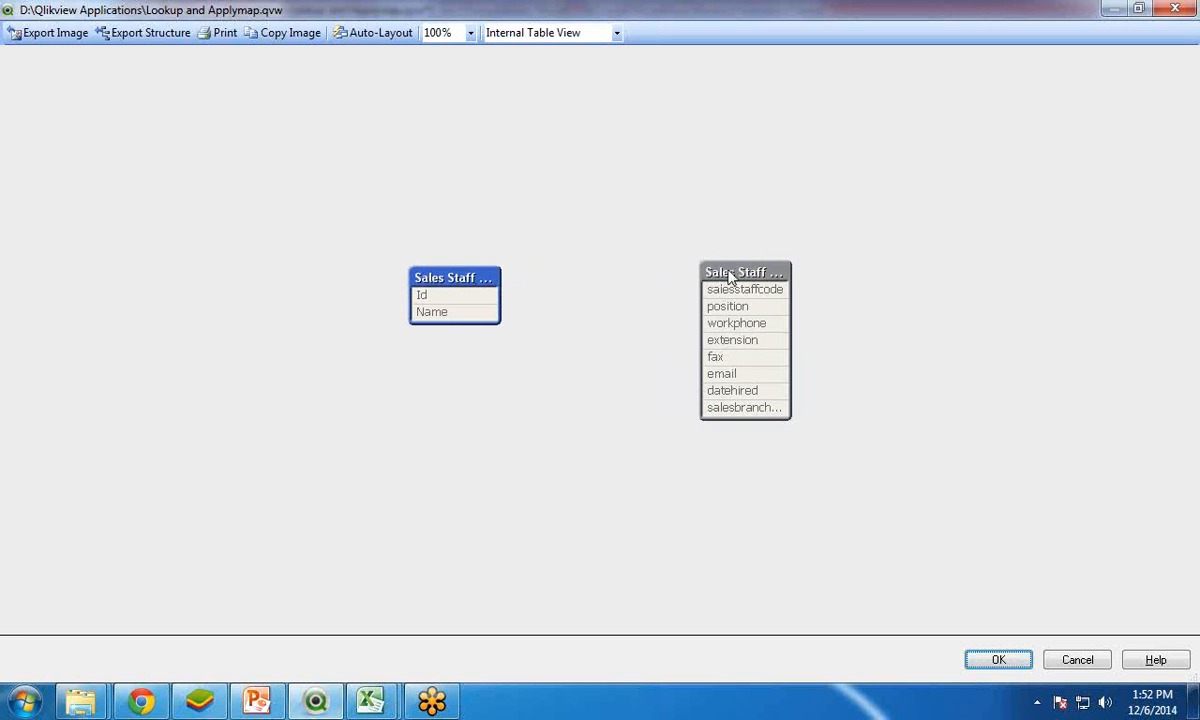
left_click_drag(730, 272, 593, 287)
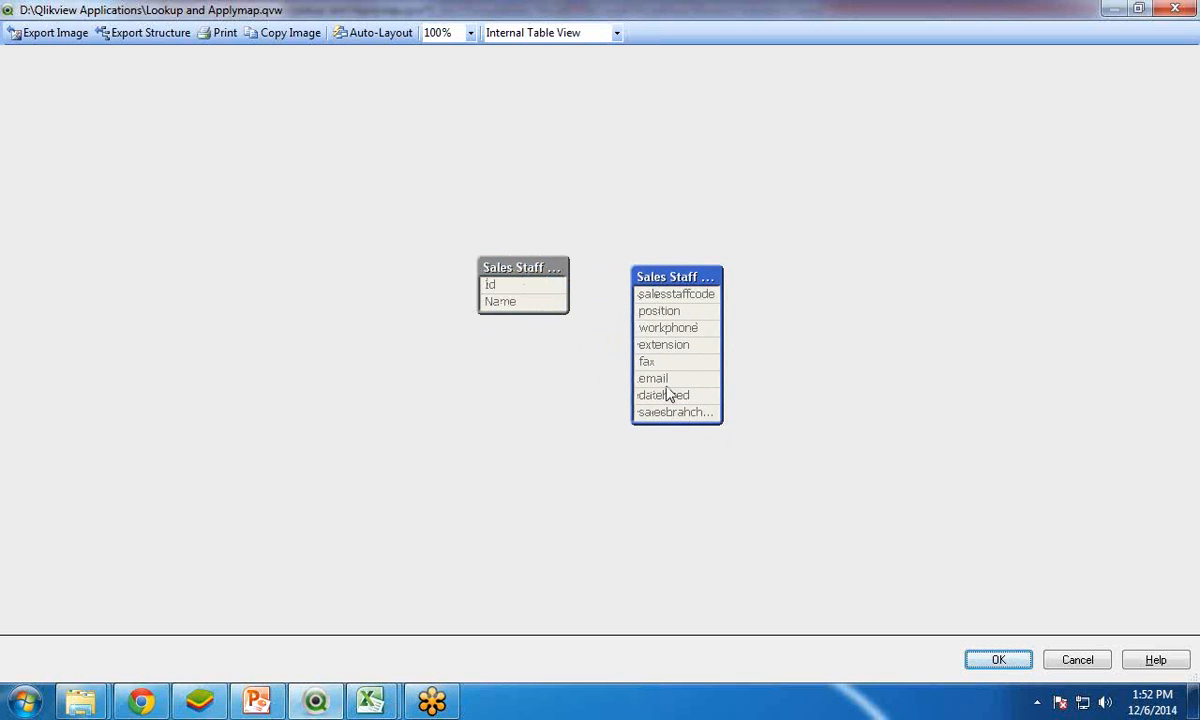
mouse_move(668, 397)
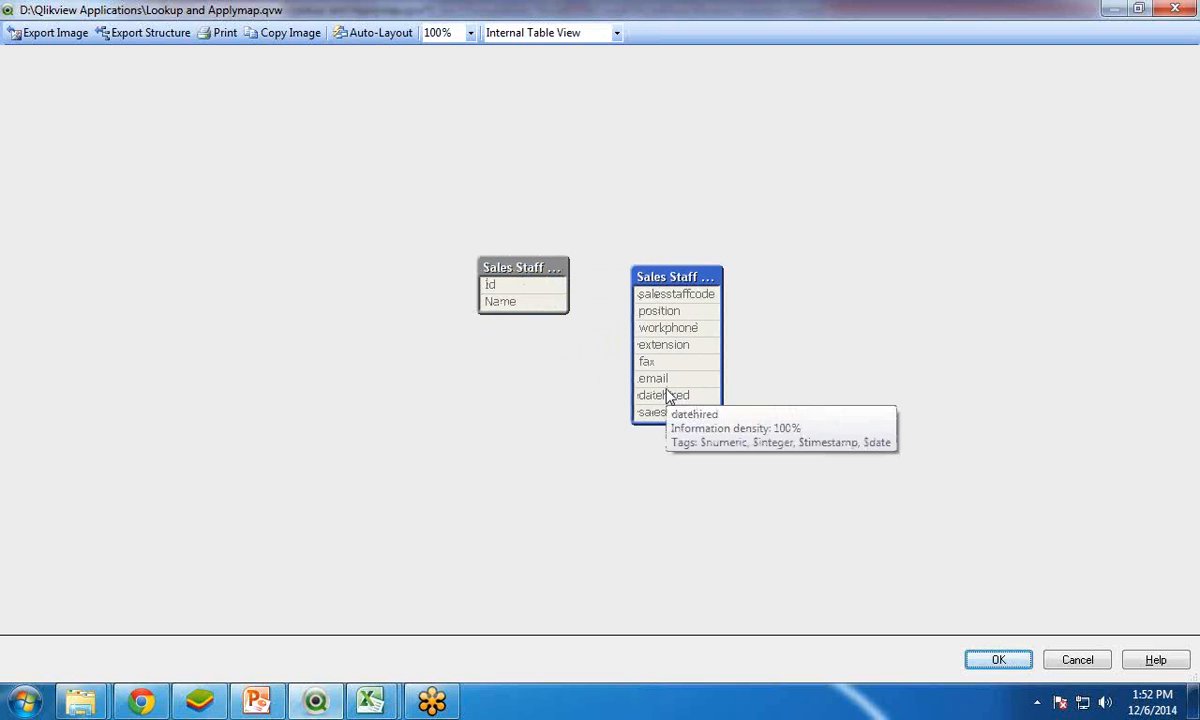
left_click(997, 661)
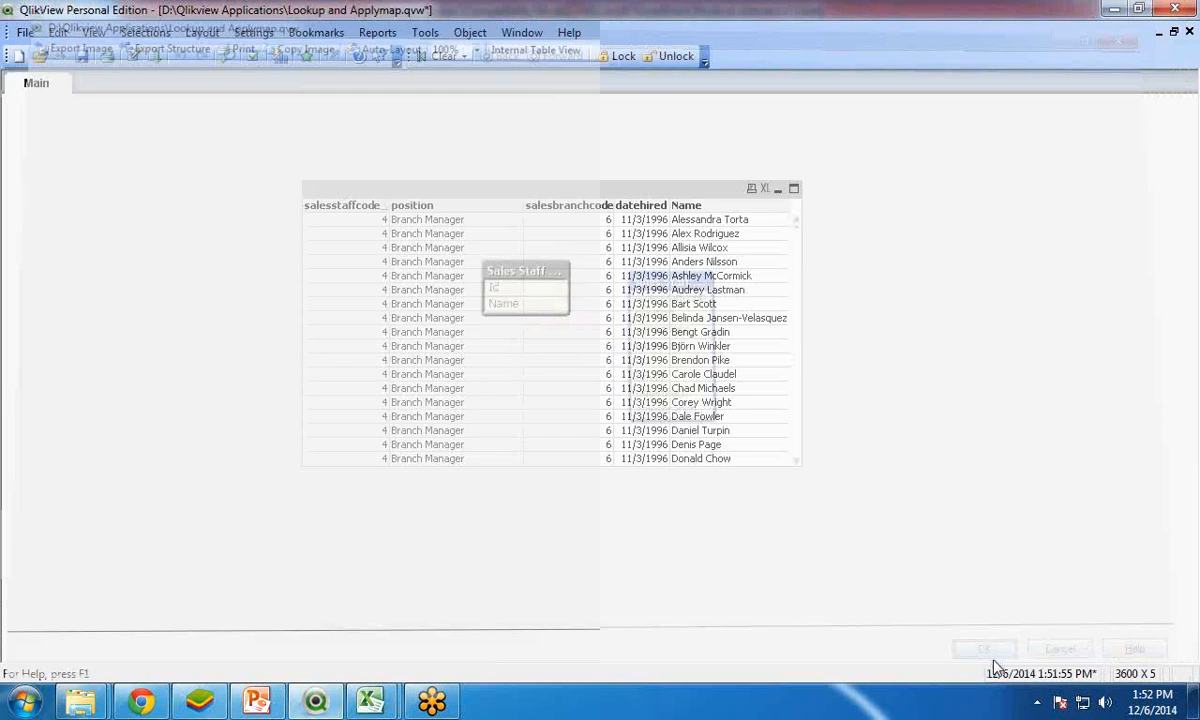
Step: Scroll through the table box, then reopen the load script for editing
left_click(133, 56)
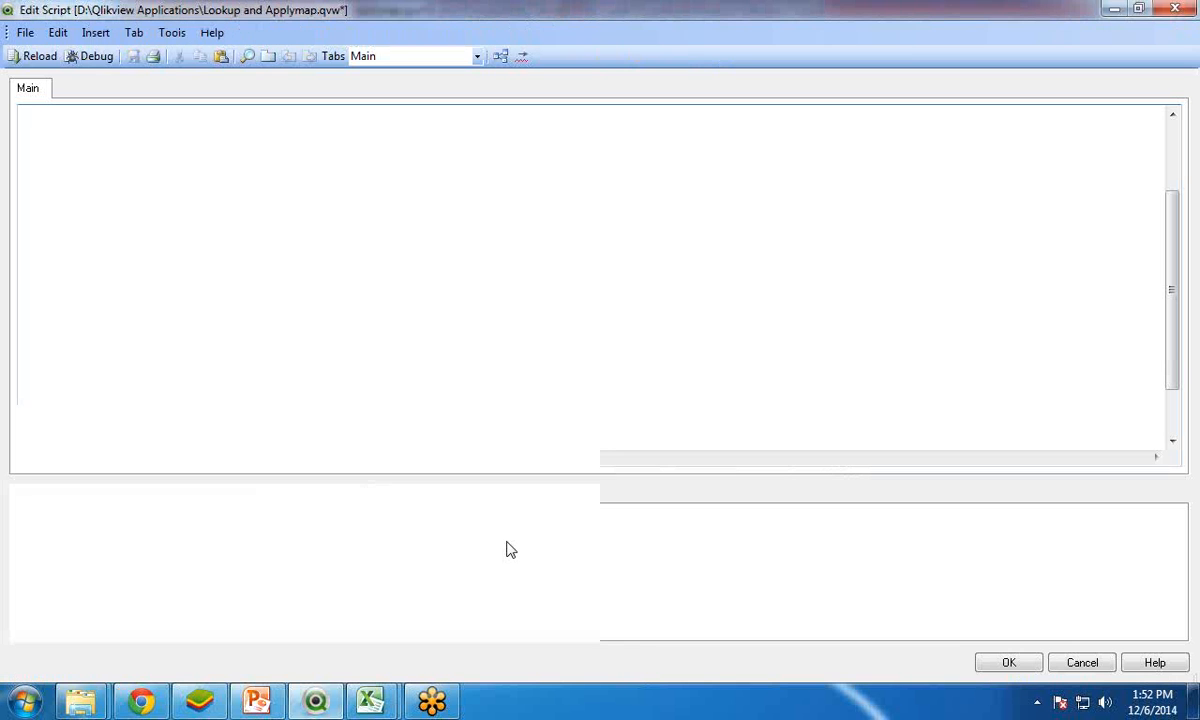
left_click(1183, 8)
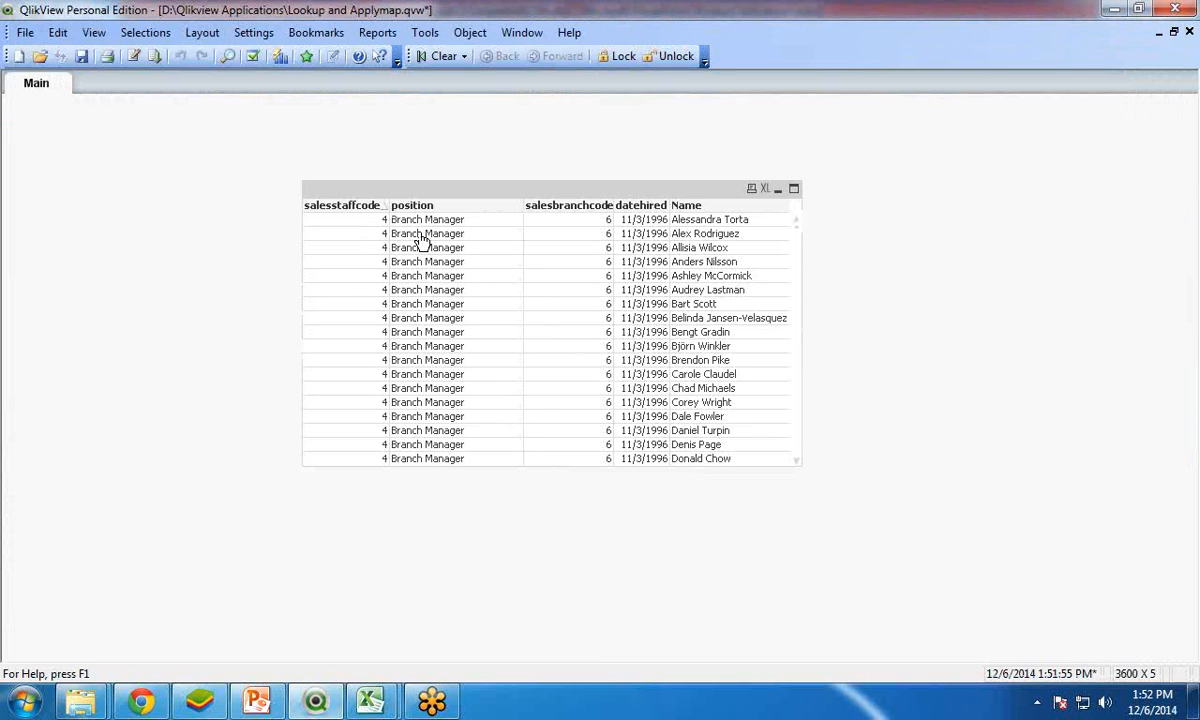
left_click_drag(795, 233, 796, 459)
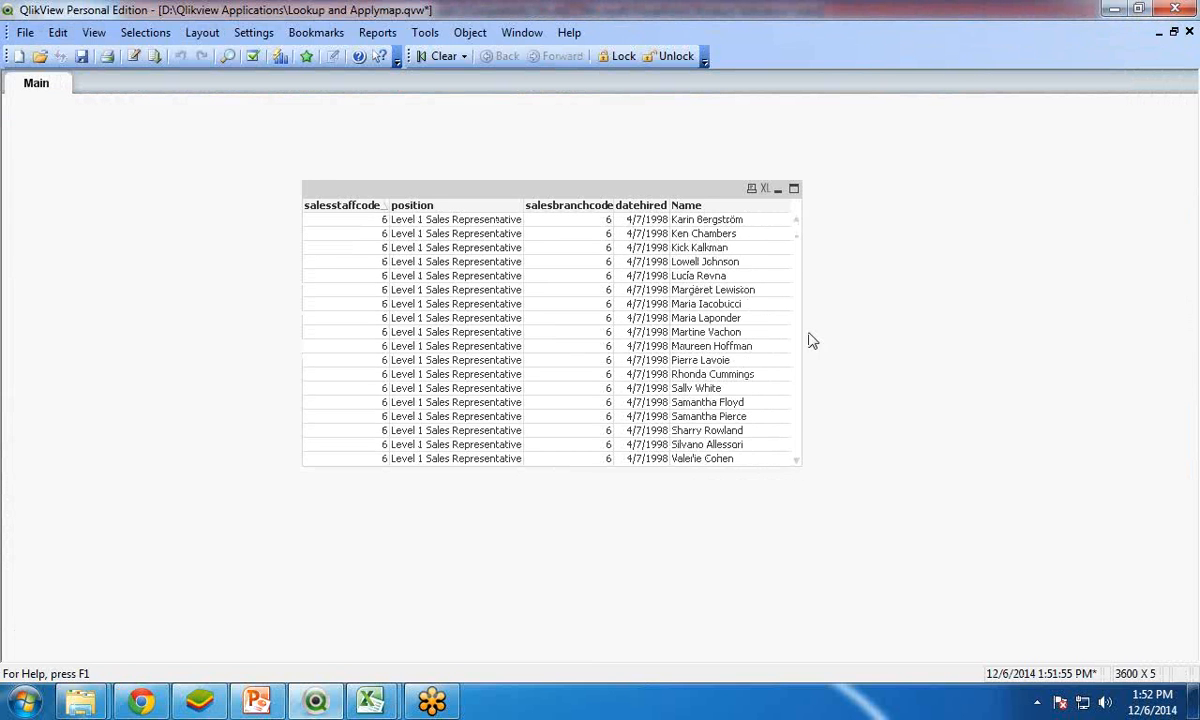
mouse_move(795, 237)
left_mouse_down()
mouse_move(817, 463)
mouse_move(793, 225)
left_mouse_up()
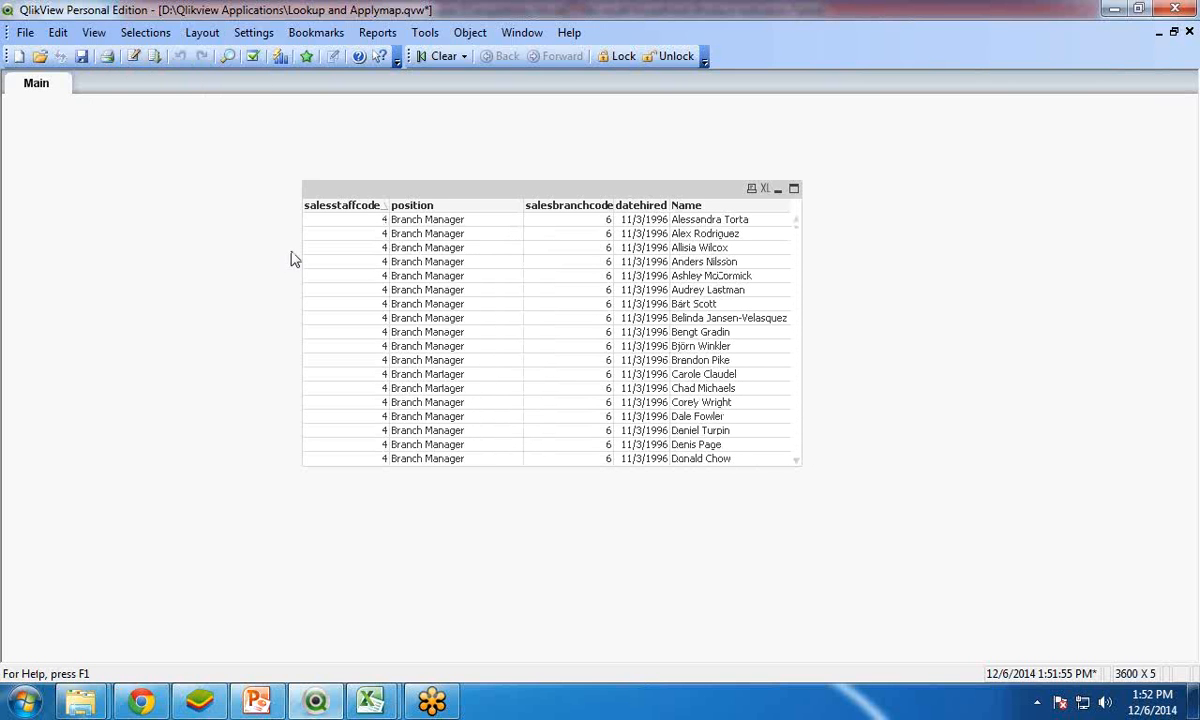
left_click(133, 56)
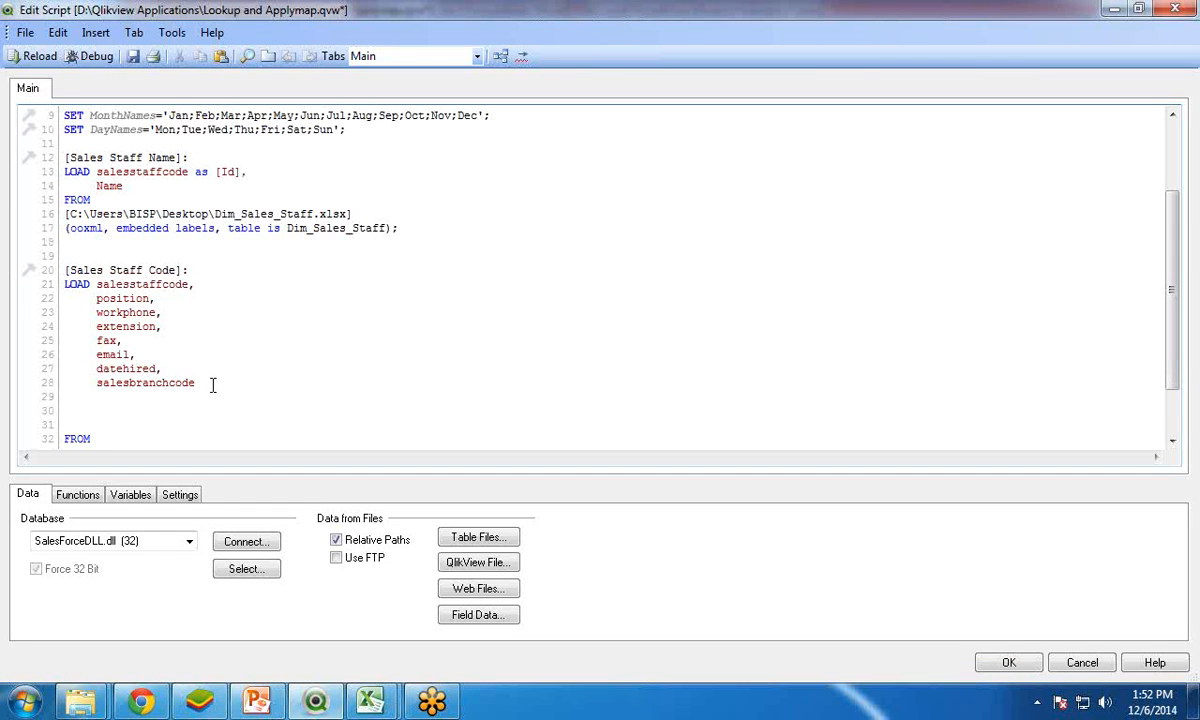
Step: Add Lookup('Name','Id',[salesstaffcode],'Sales Staff Name') as [Staff Name] to the script, save and reload
key("Return")
type("Lookup('Name','salesstaffcode',[salesstaffcode],'Sales Staff Name') as [Staff Name]")
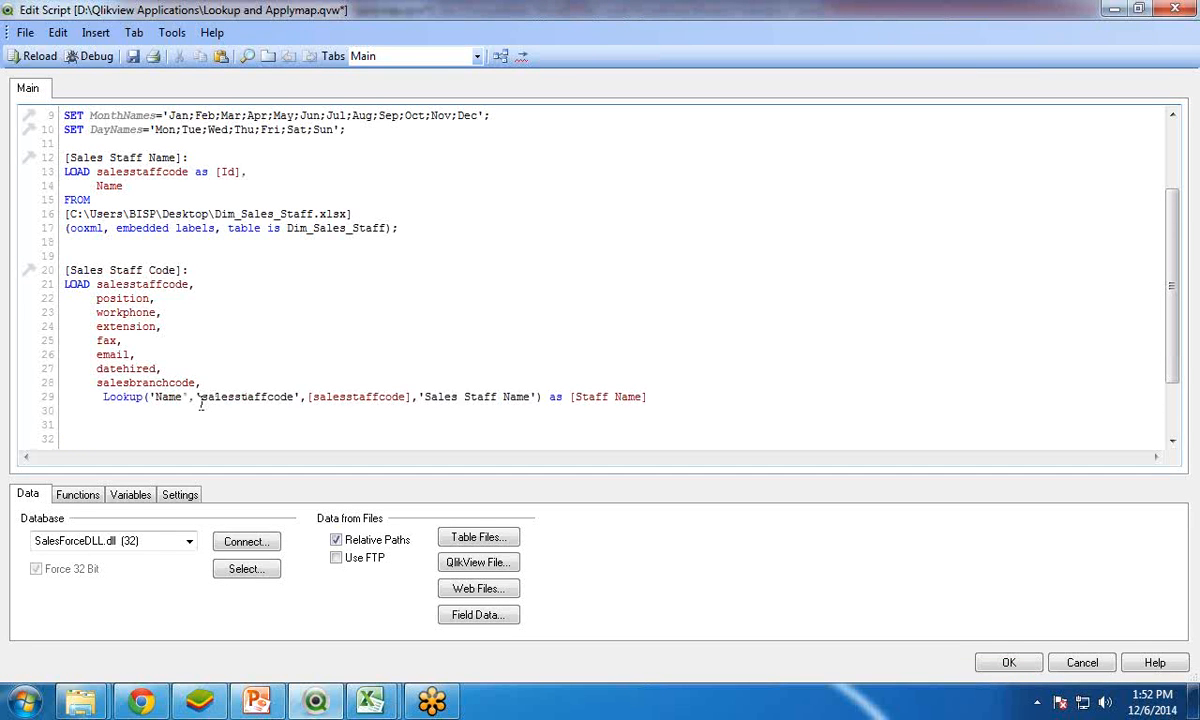
left_click_drag(95, 171, 184, 171)
left_click_drag(202, 396, 294, 400)
type("Id")
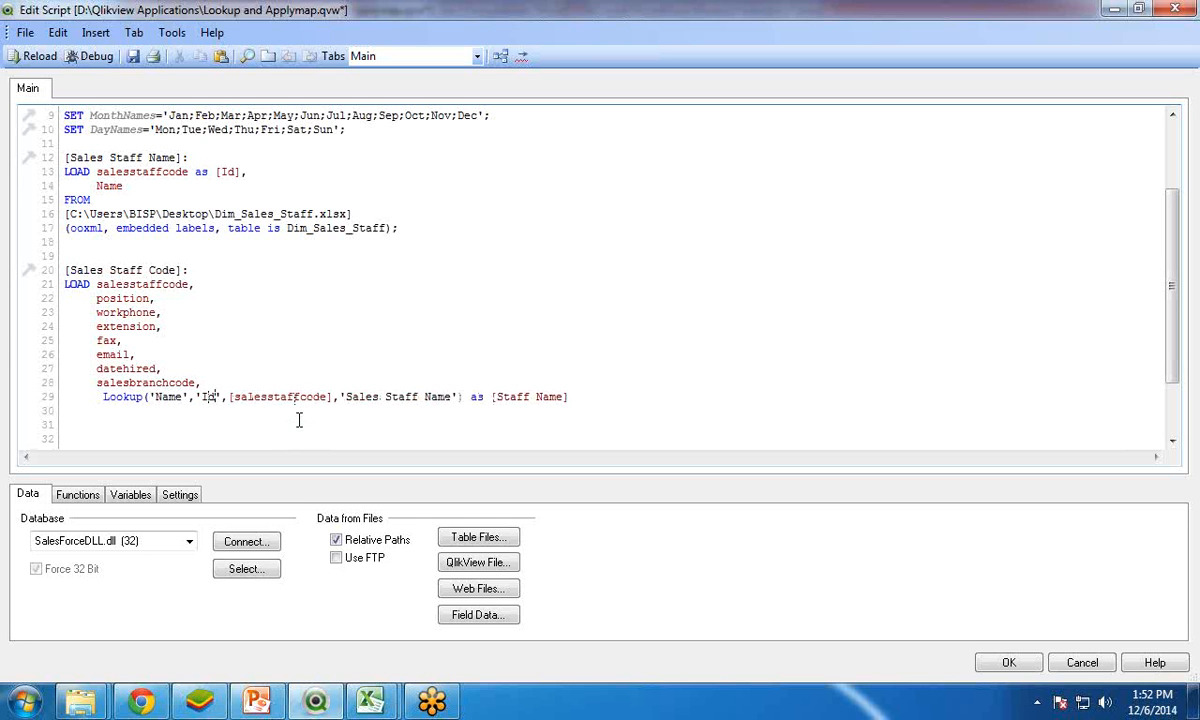
left_click(132, 56)
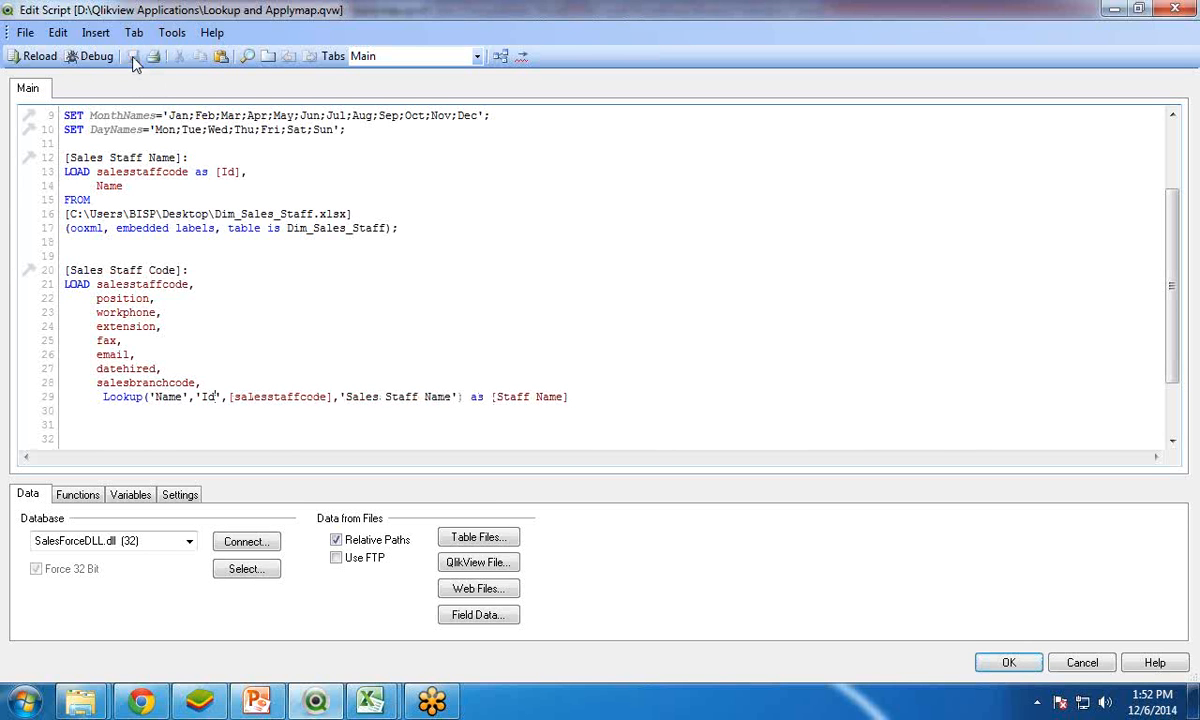
left_click(36, 58)
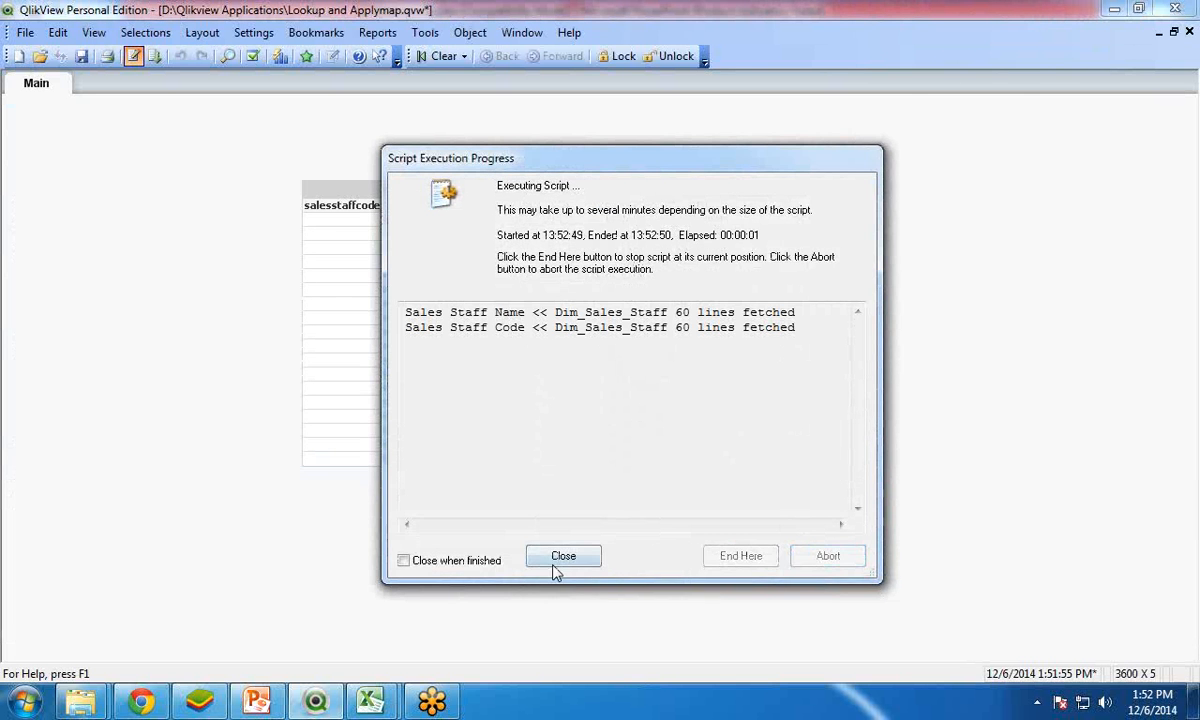
left_click(557, 560)
left_click(630, 559)
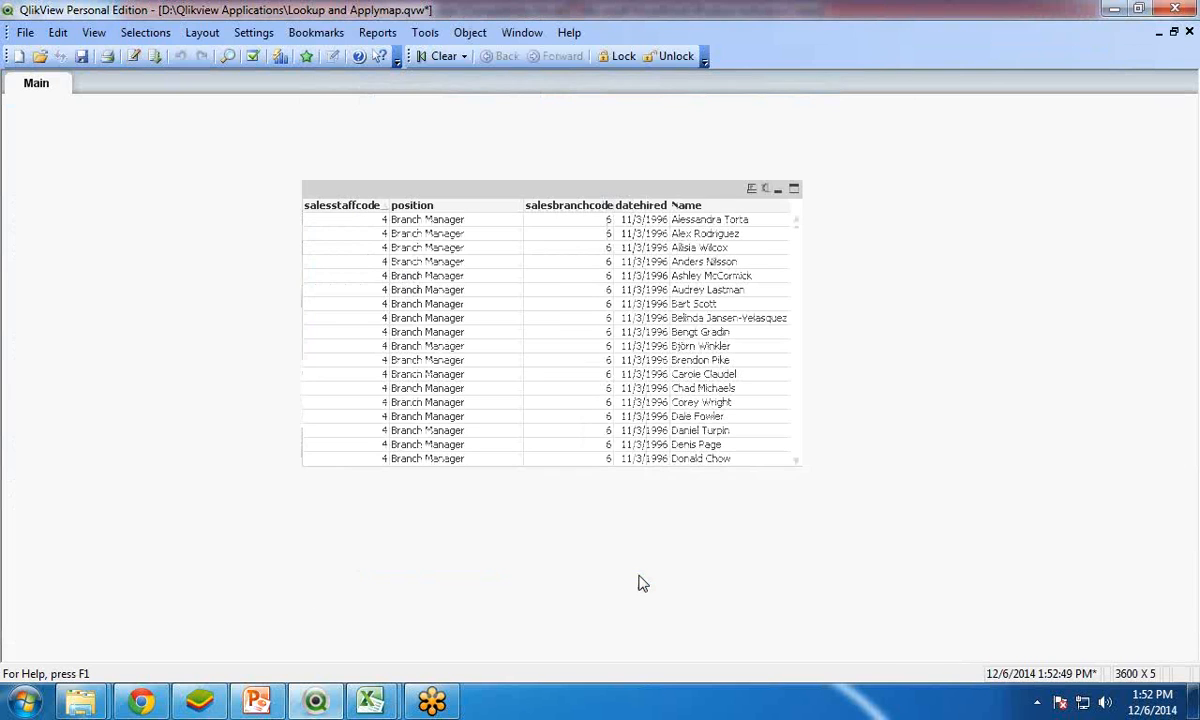
Step: Replace the Name field with Staff Name in the table box's displayed fields
right_click(435, 191)
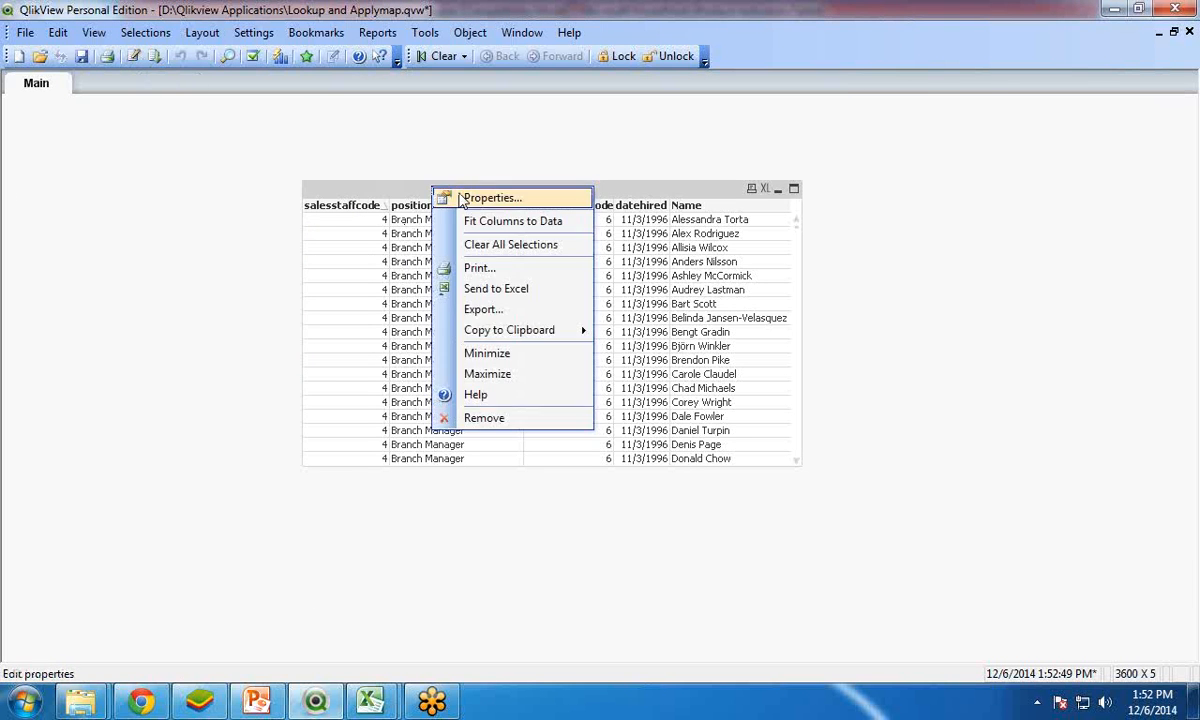
left_click(462, 198)
left_click(600, 285)
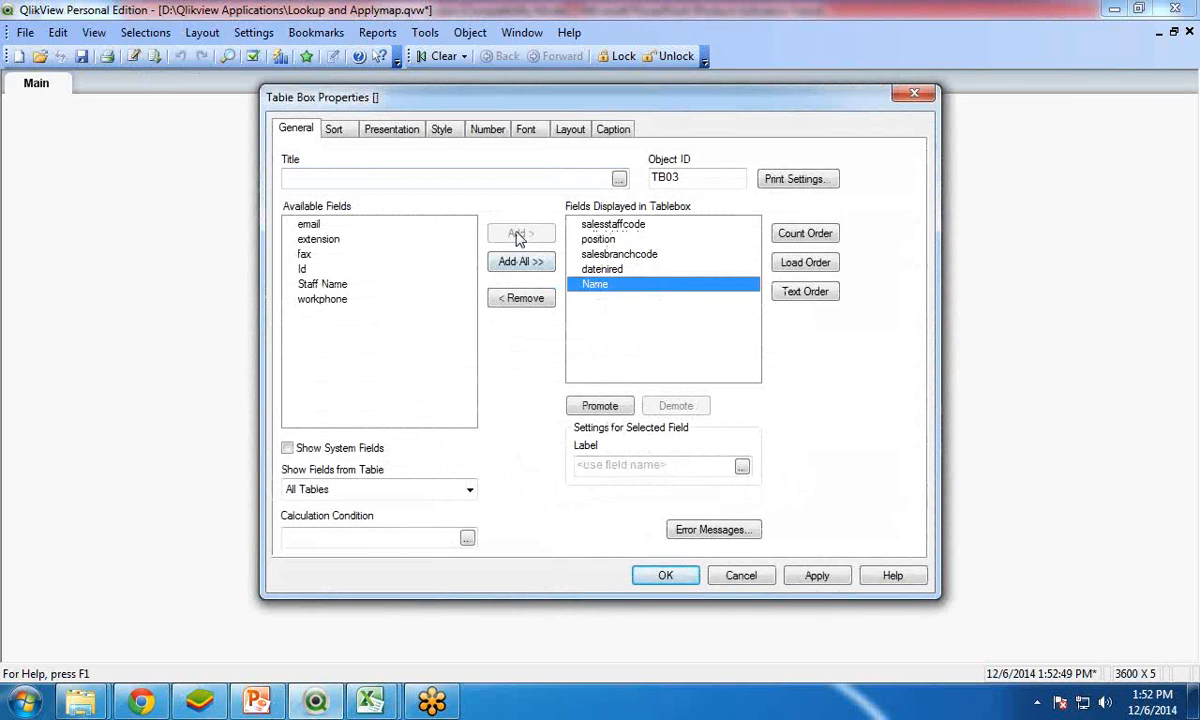
left_click(501, 297)
left_click(358, 300)
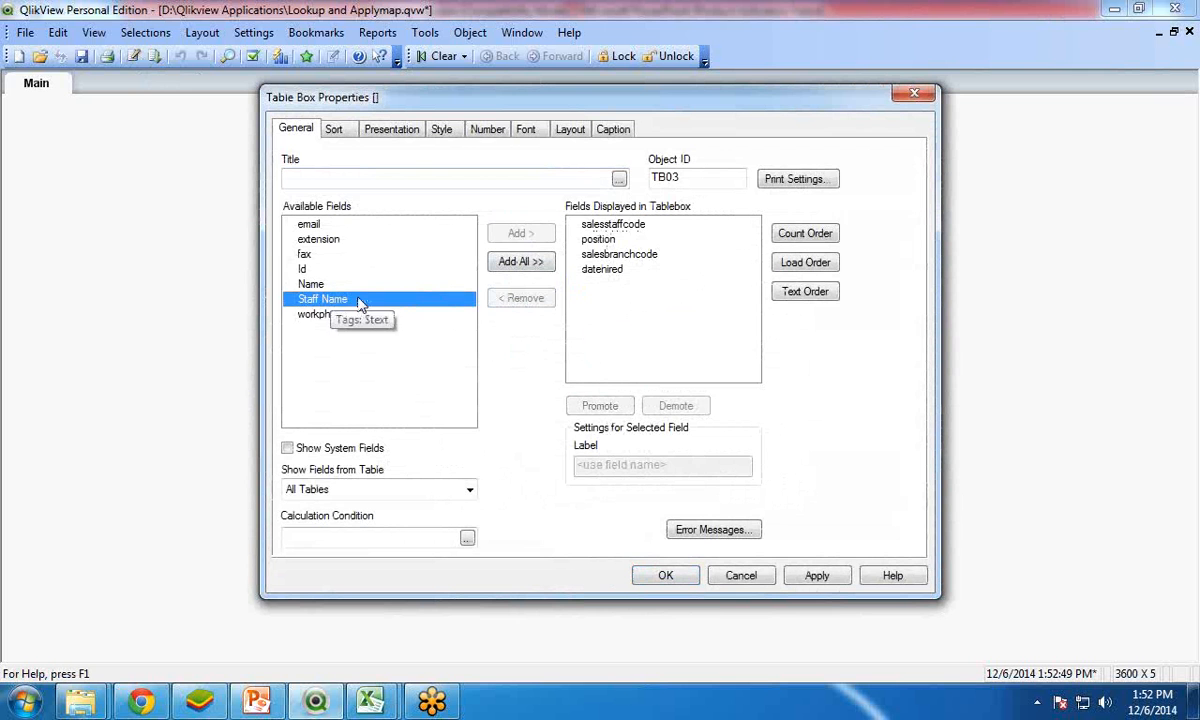
left_click(535, 235)
left_click(682, 578)
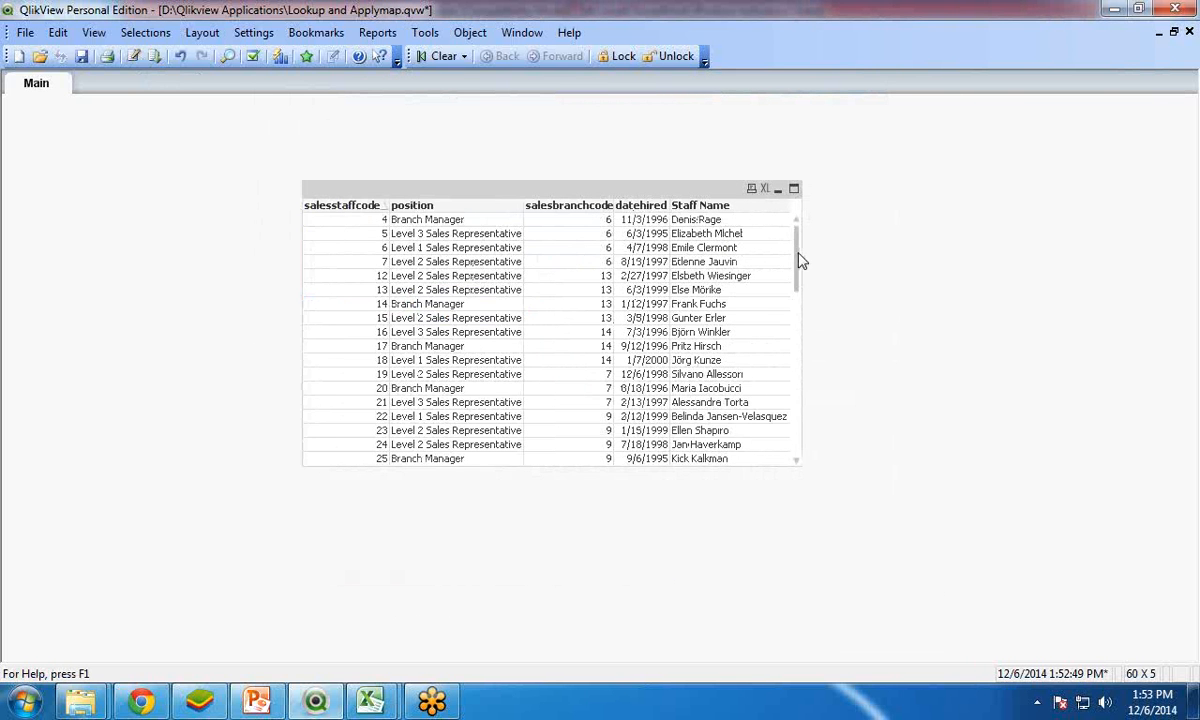
left_click_drag(797, 262, 793, 220)
key("ctrl+t")
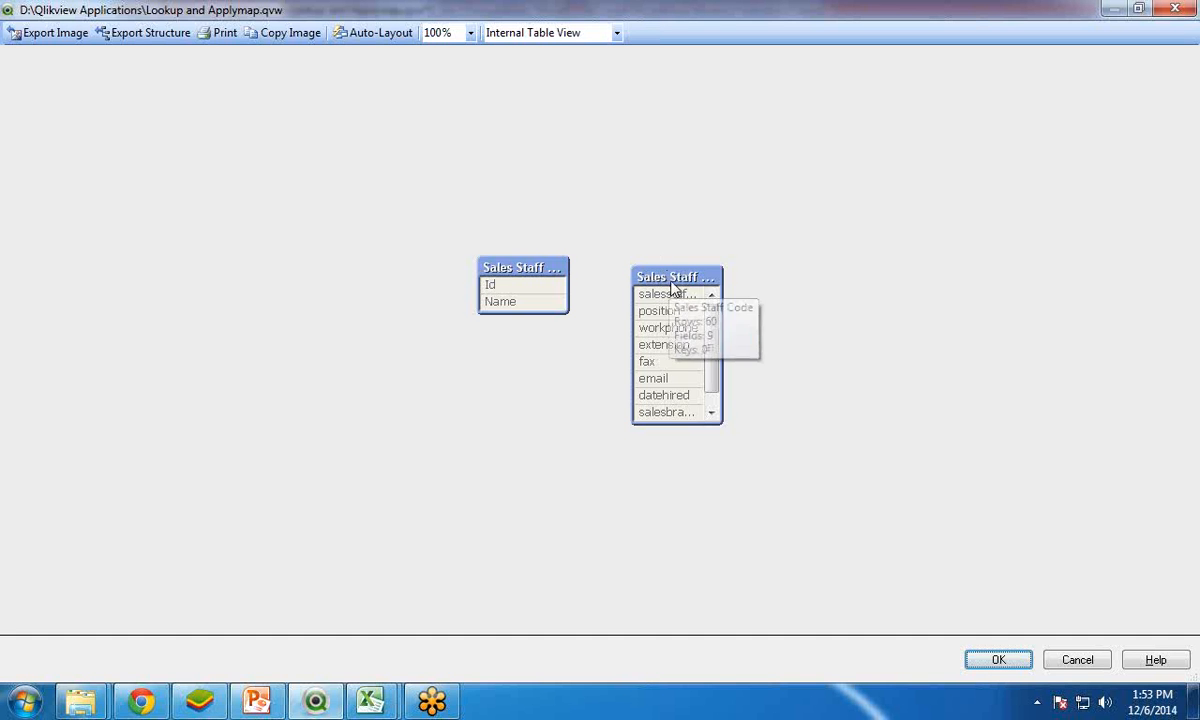
left_click_drag(508, 291, 473, 276)
left_click_drag(684, 273, 642, 292)
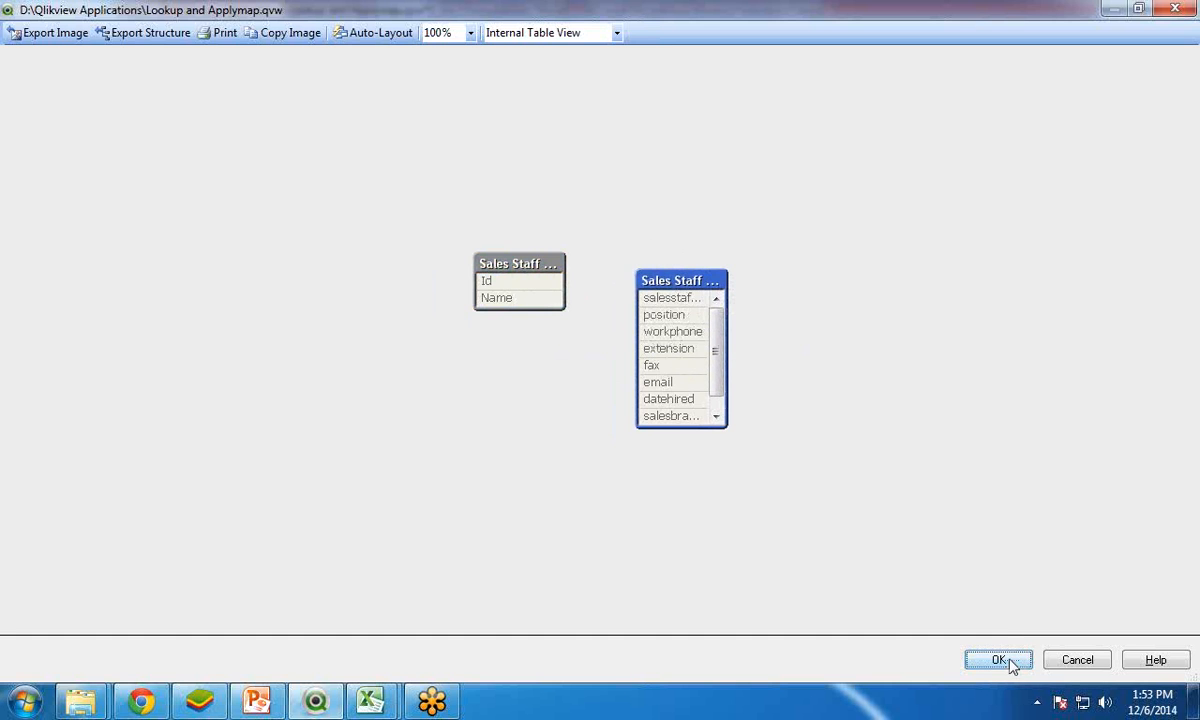
left_click(998, 660)
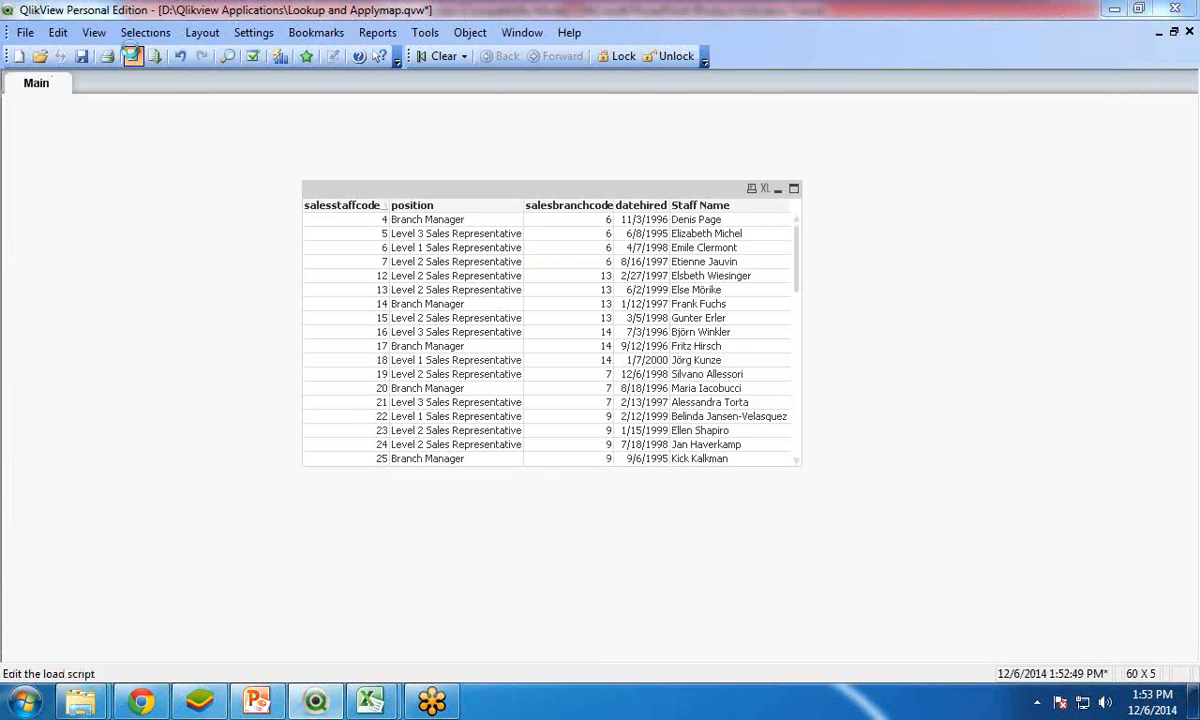
Step: Walk through the script's Id alias, Name field, Lookup arguments and Sales Staff Code table
left_click(132, 56)
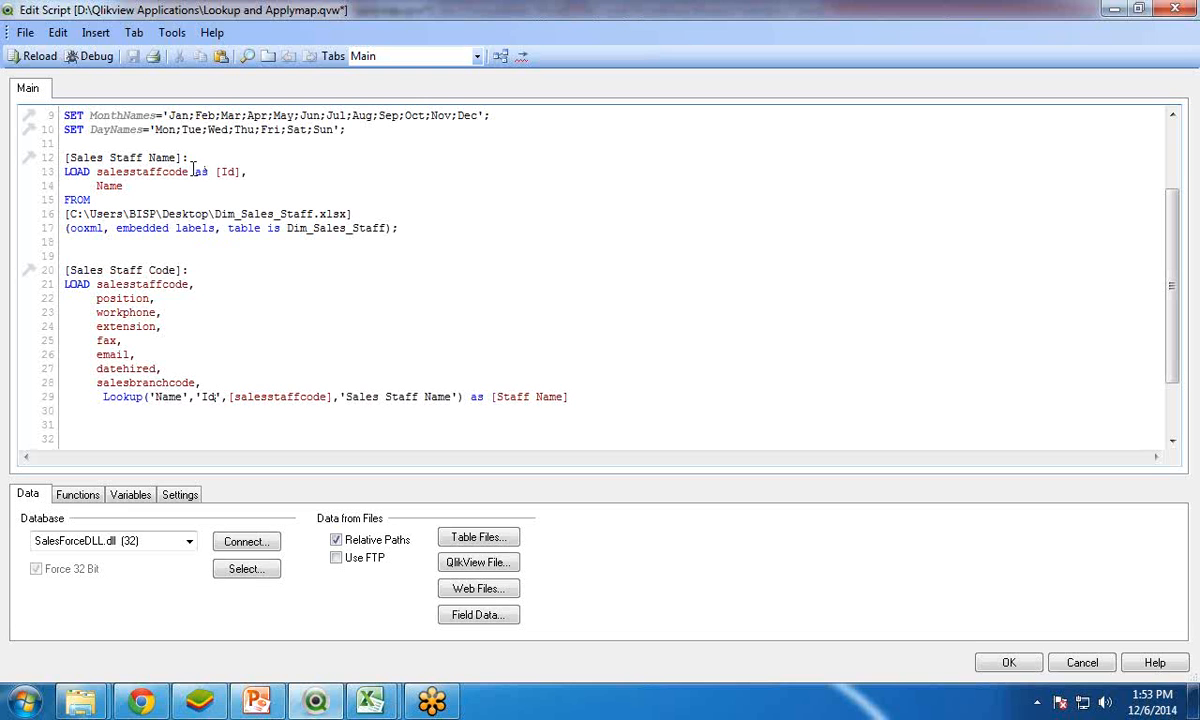
left_click_drag(188, 172, 241, 170)
double_click(122, 397)
left_click(243, 399)
double_click(105, 186)
left_click_drag(68, 270, 181, 271)
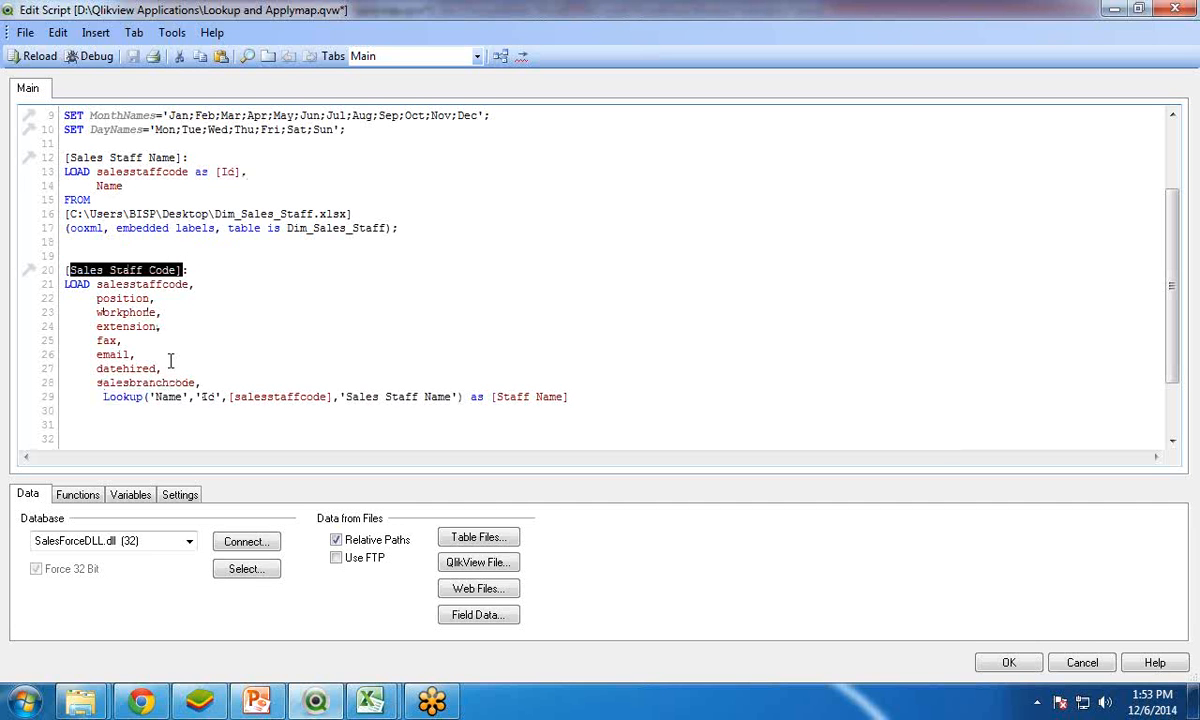
Step: Point out the Lookup syntax, then show the 'Any Questions ?' slide in PowerPoint
double_click(122, 397)
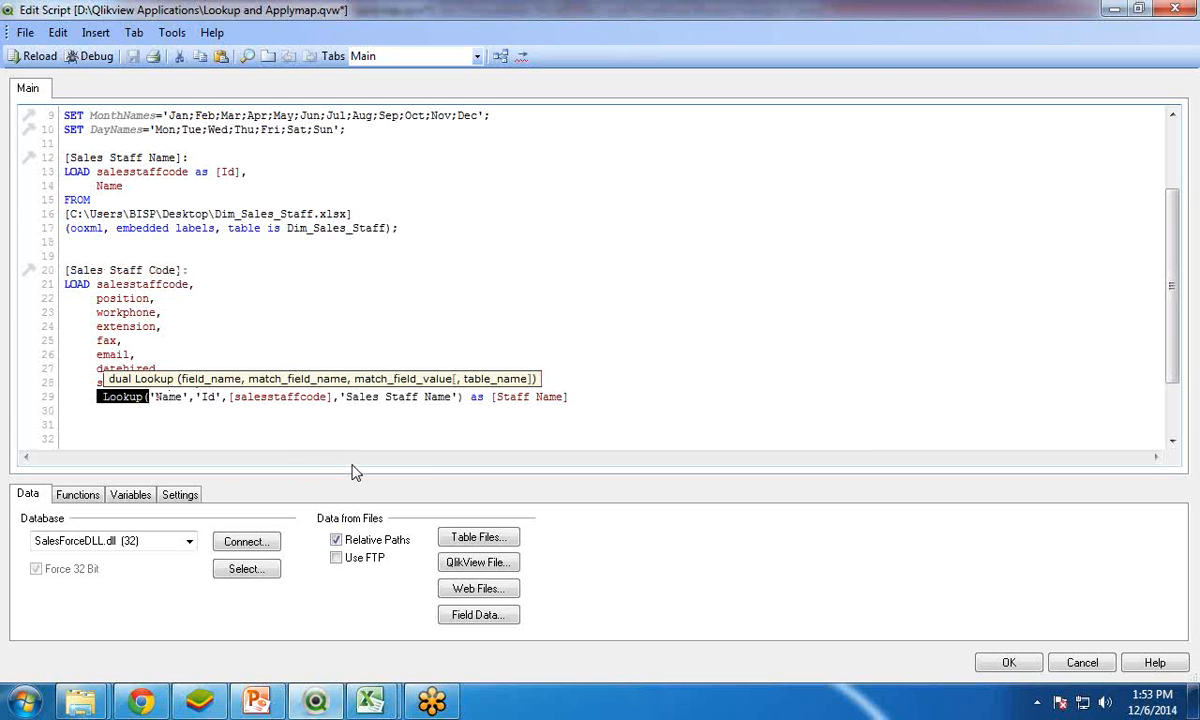
left_click(257, 700)
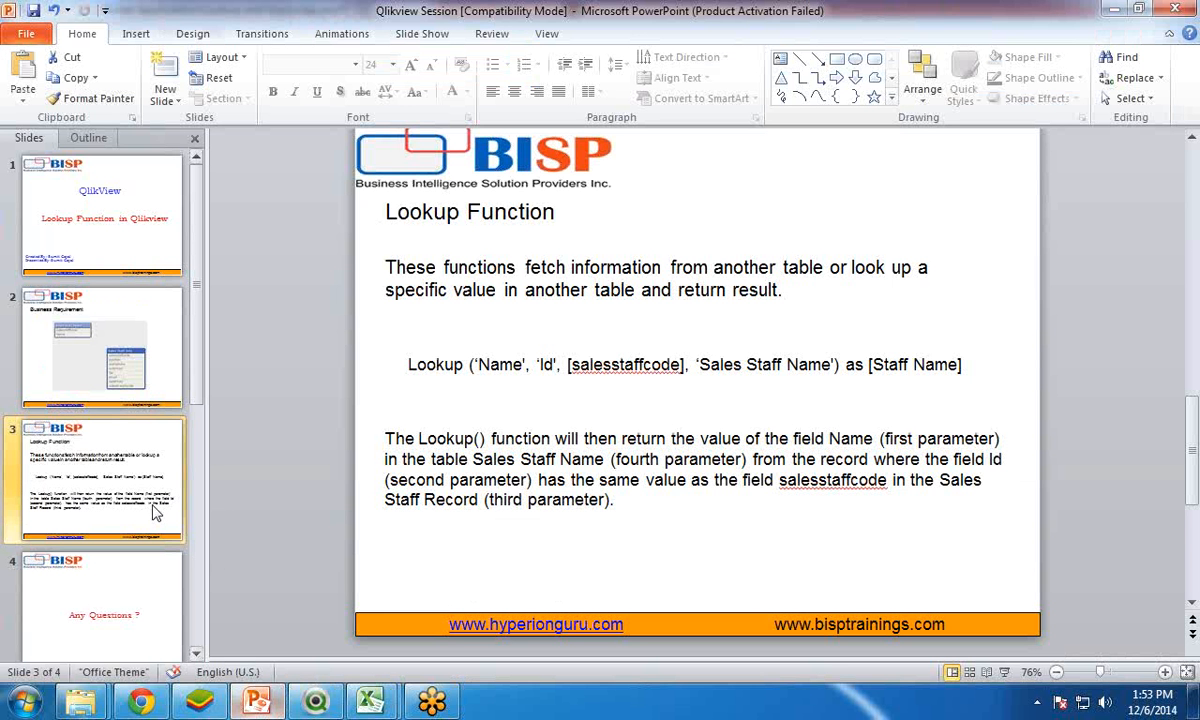
left_click(107, 575)
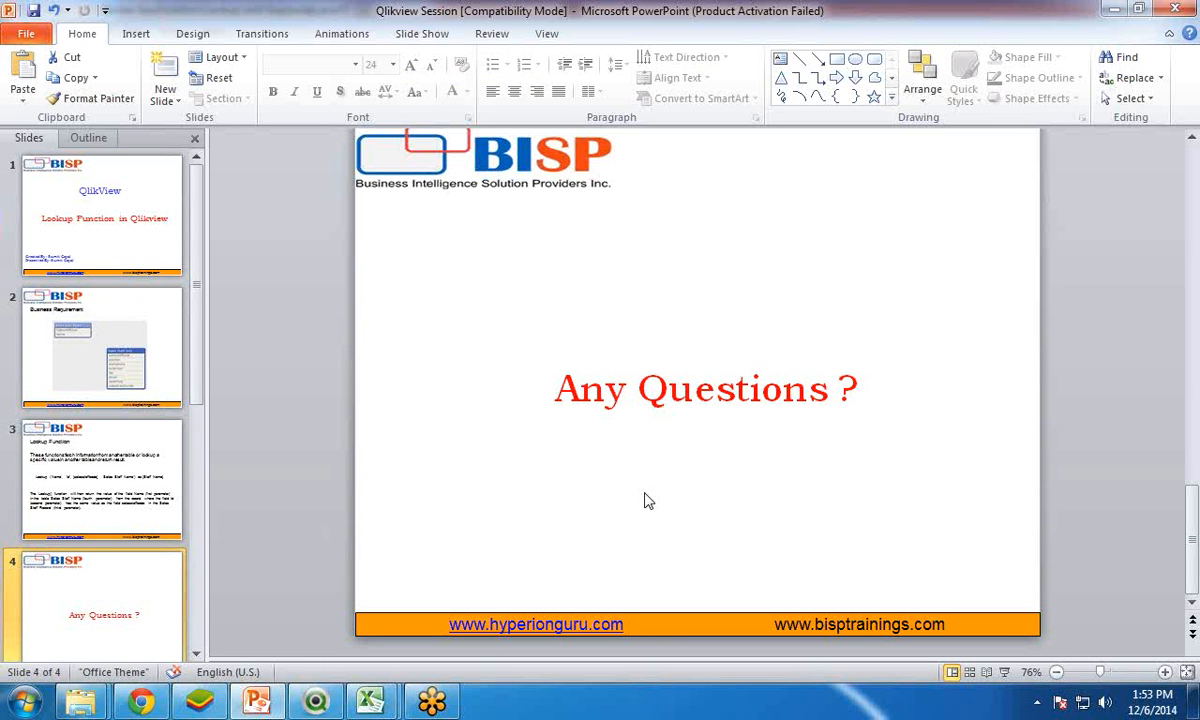